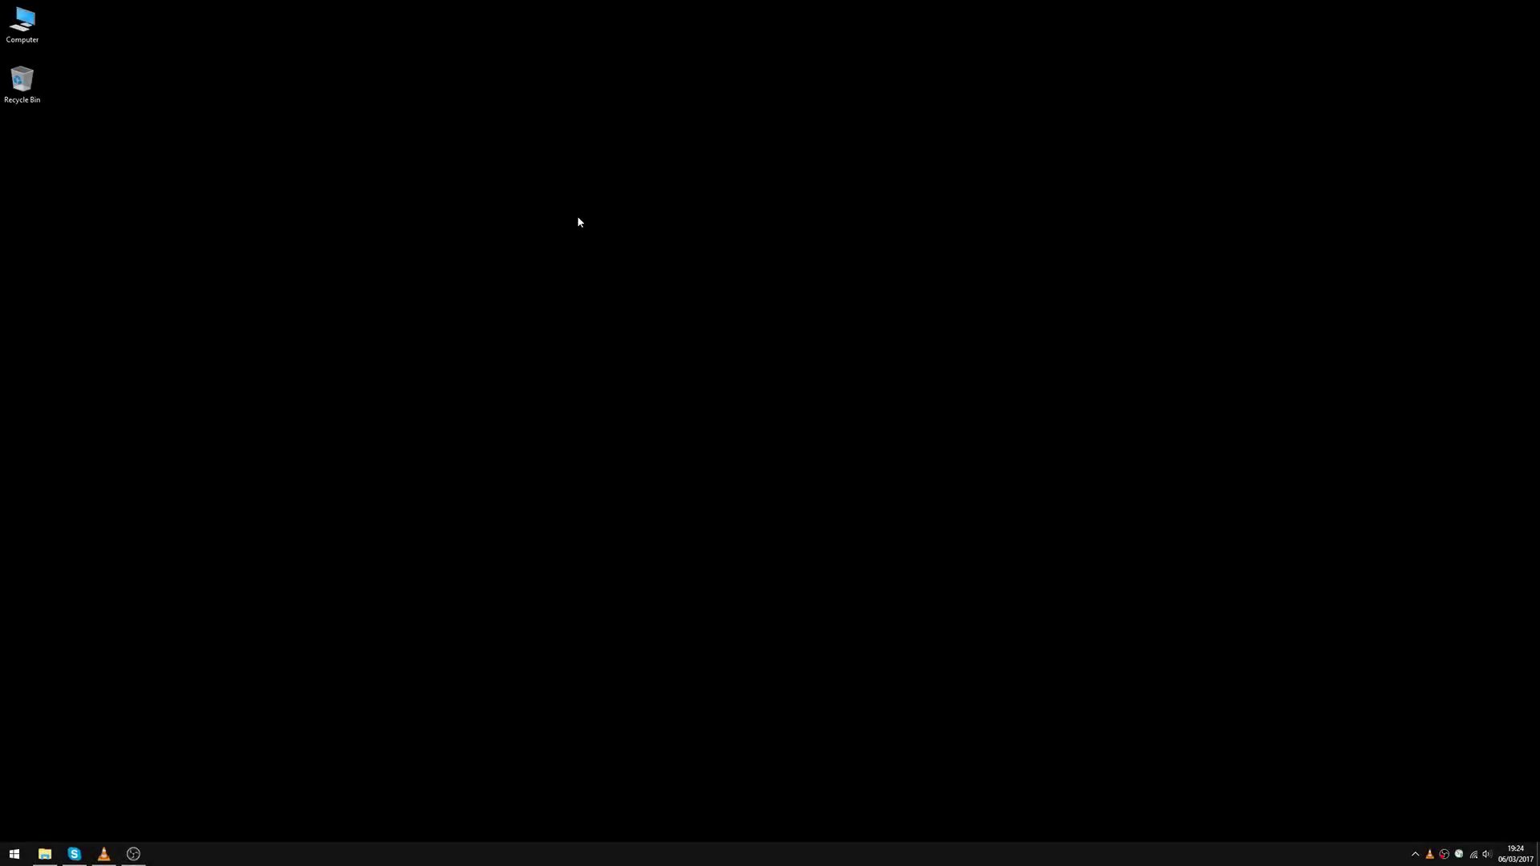
# Launch HISE from the Start menu's list of installed apps
pyautogui.click(14, 853)
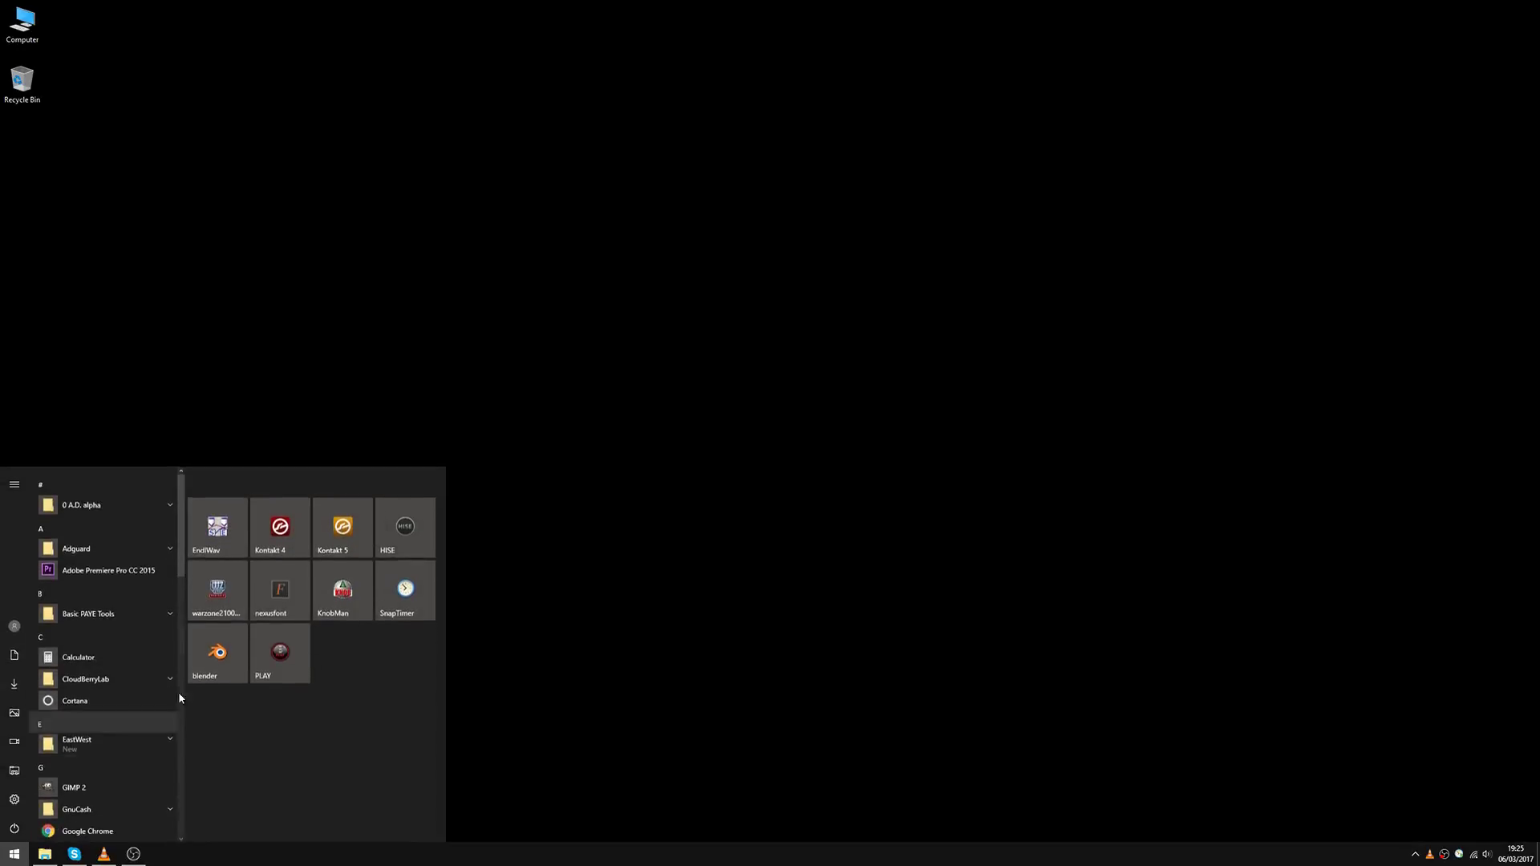
pyautogui.click(418, 531)
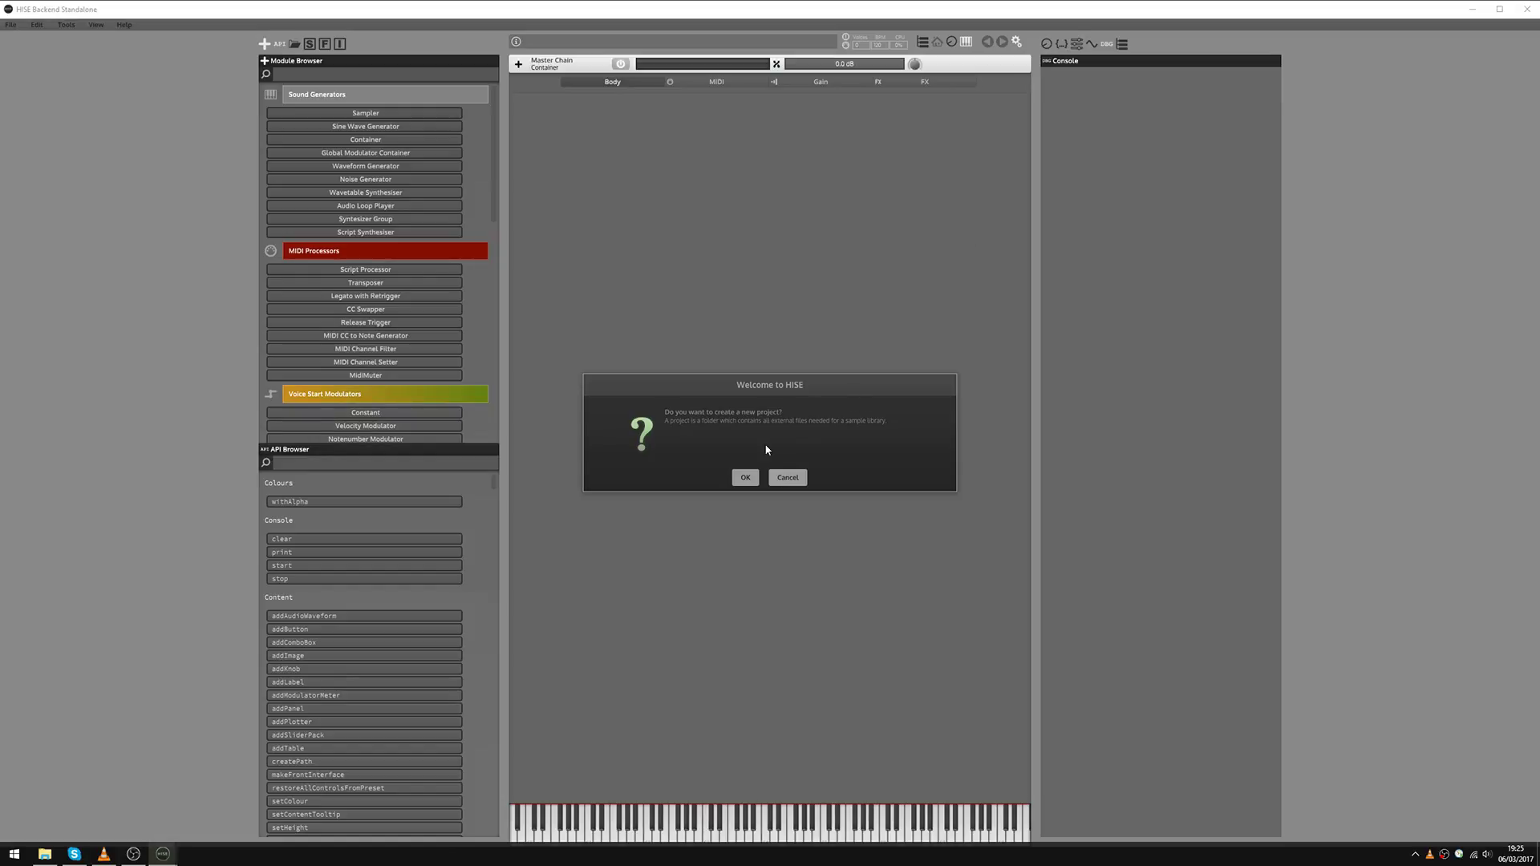
# Accept creating a new project and make a 'HISE Project' folder on the Desktop
pyautogui.click(745, 478)
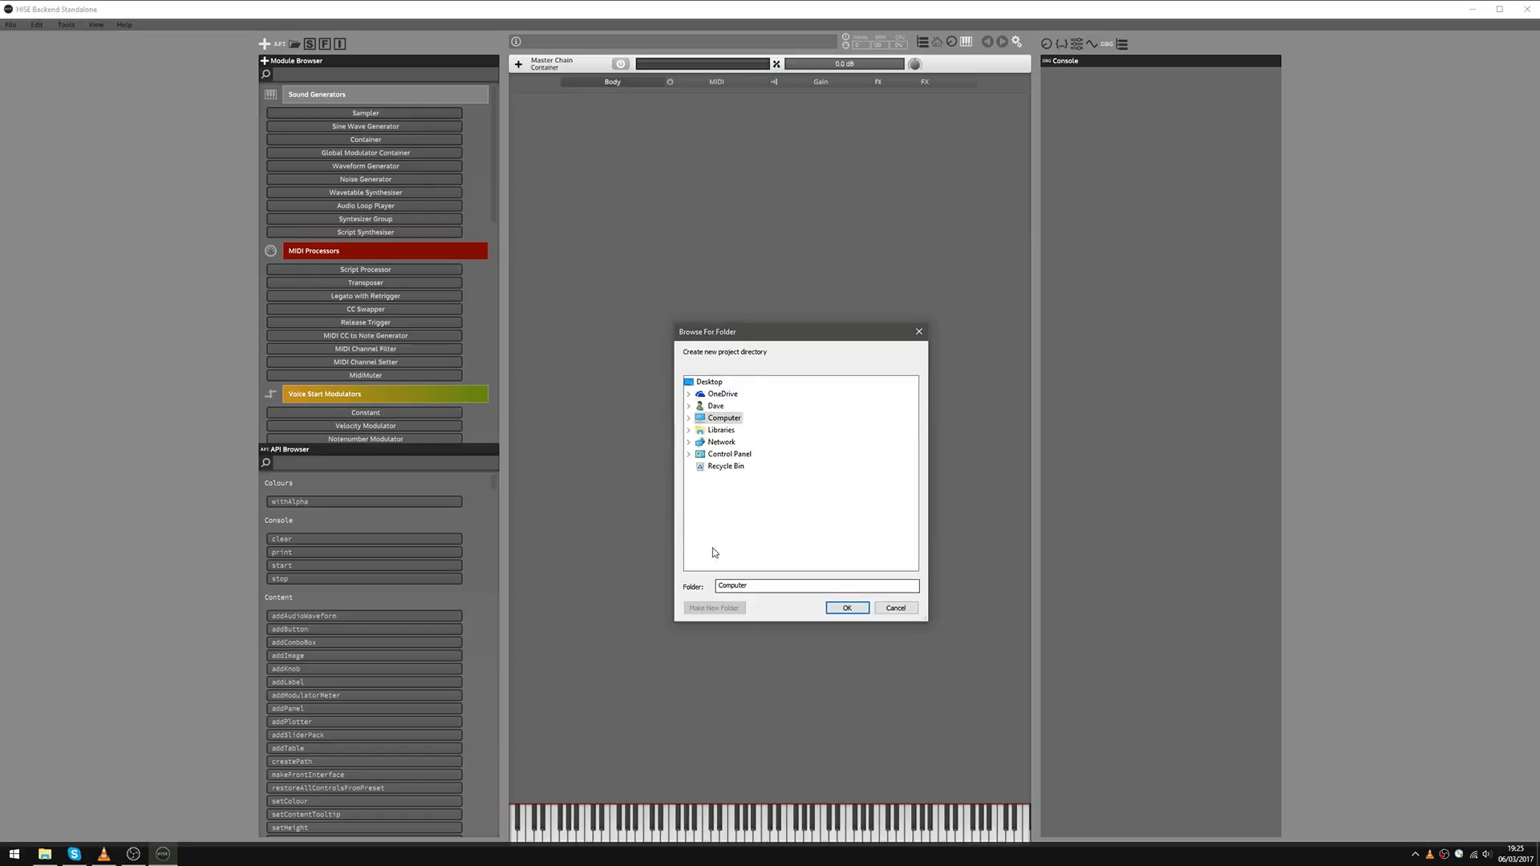
pyautogui.click(710, 382)
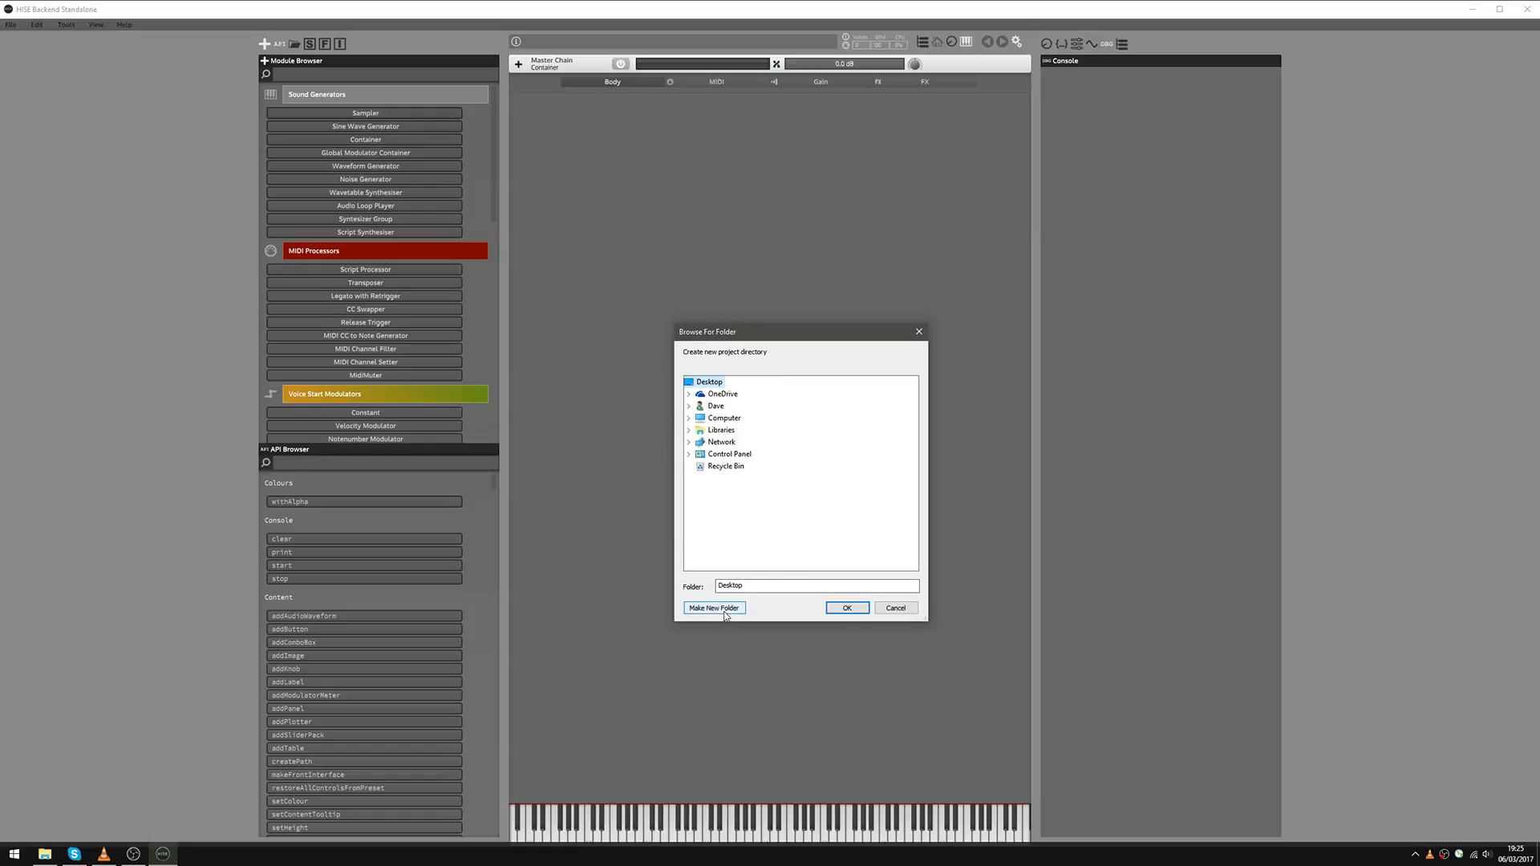
pyautogui.click(714, 608)
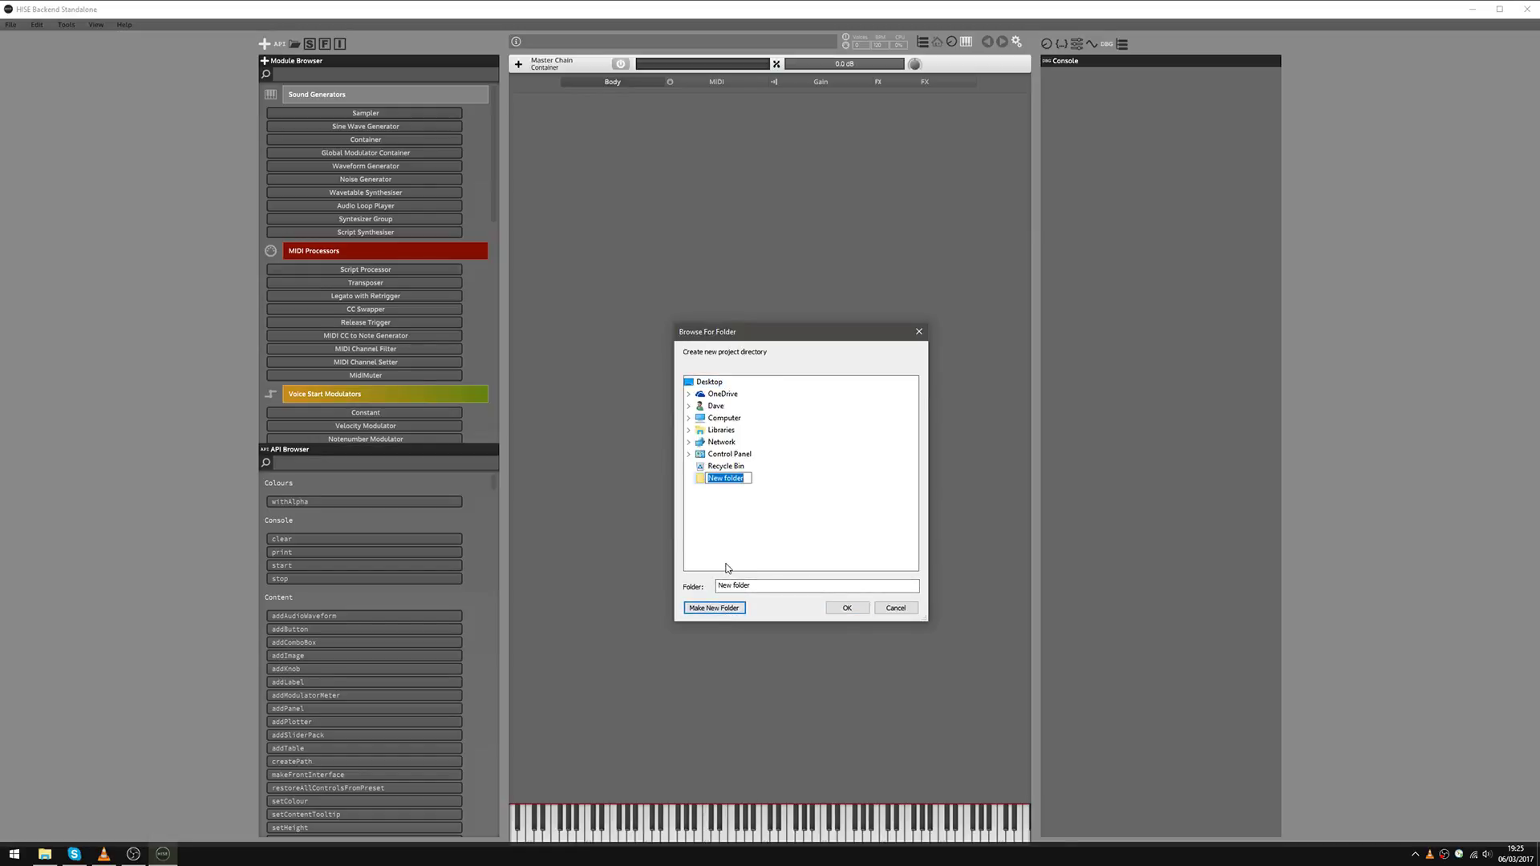
pyautogui.write('HISE Project')
pyautogui.press('Return')
# Confirm the HISE Project folder, then name the project 'Brass Instrument' with version 1.0
pyautogui.click(847, 607)
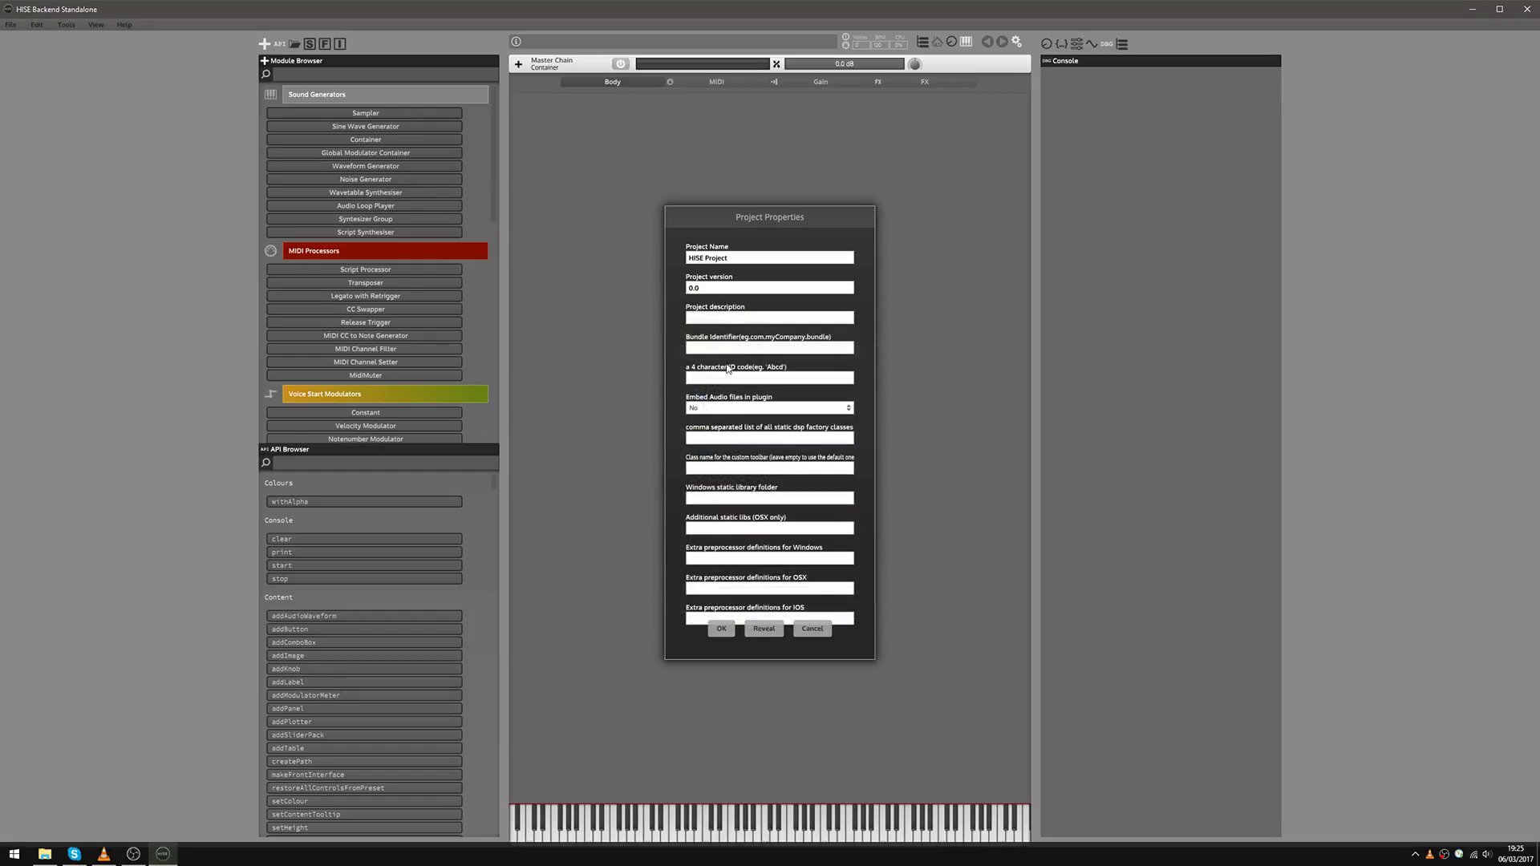
pyautogui.click(745, 259)
pyautogui.hotkey('ctrl', 'a')
pyautogui.write('Brass Instrument')
pyautogui.click(748, 285)
pyautogui.write('1.0')
pyautogui.click(721, 319)
# Confirm the project properties, view the HISE Project folder's subfolders, then restore HISE full-screen
pyautogui.click(725, 630)
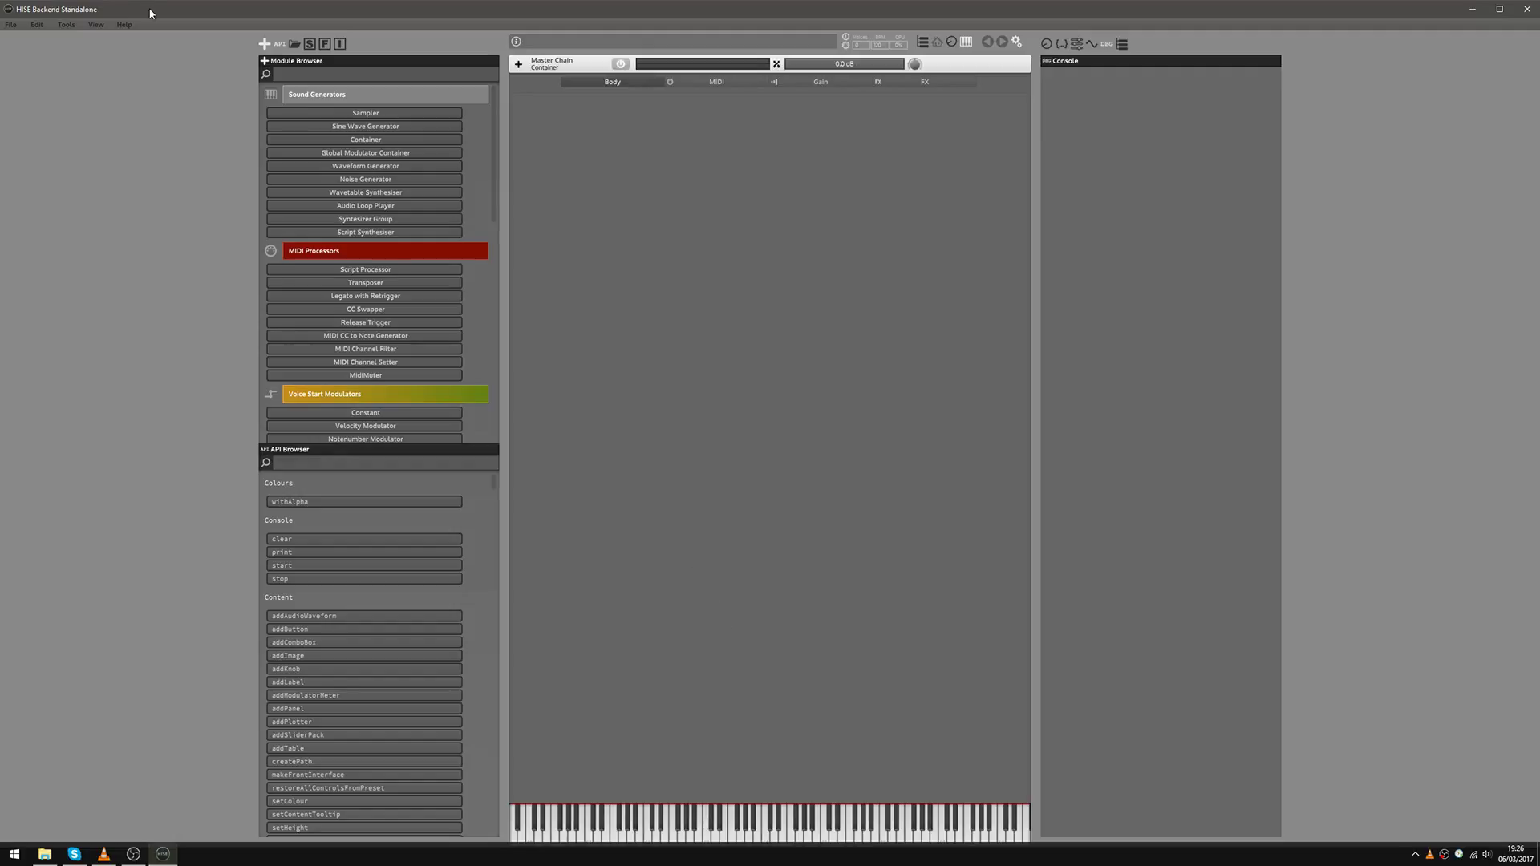
pyautogui.moveTo(147, 6); pyautogui.dragTo(316, 39)
pyautogui.doubleClick(19, 138)
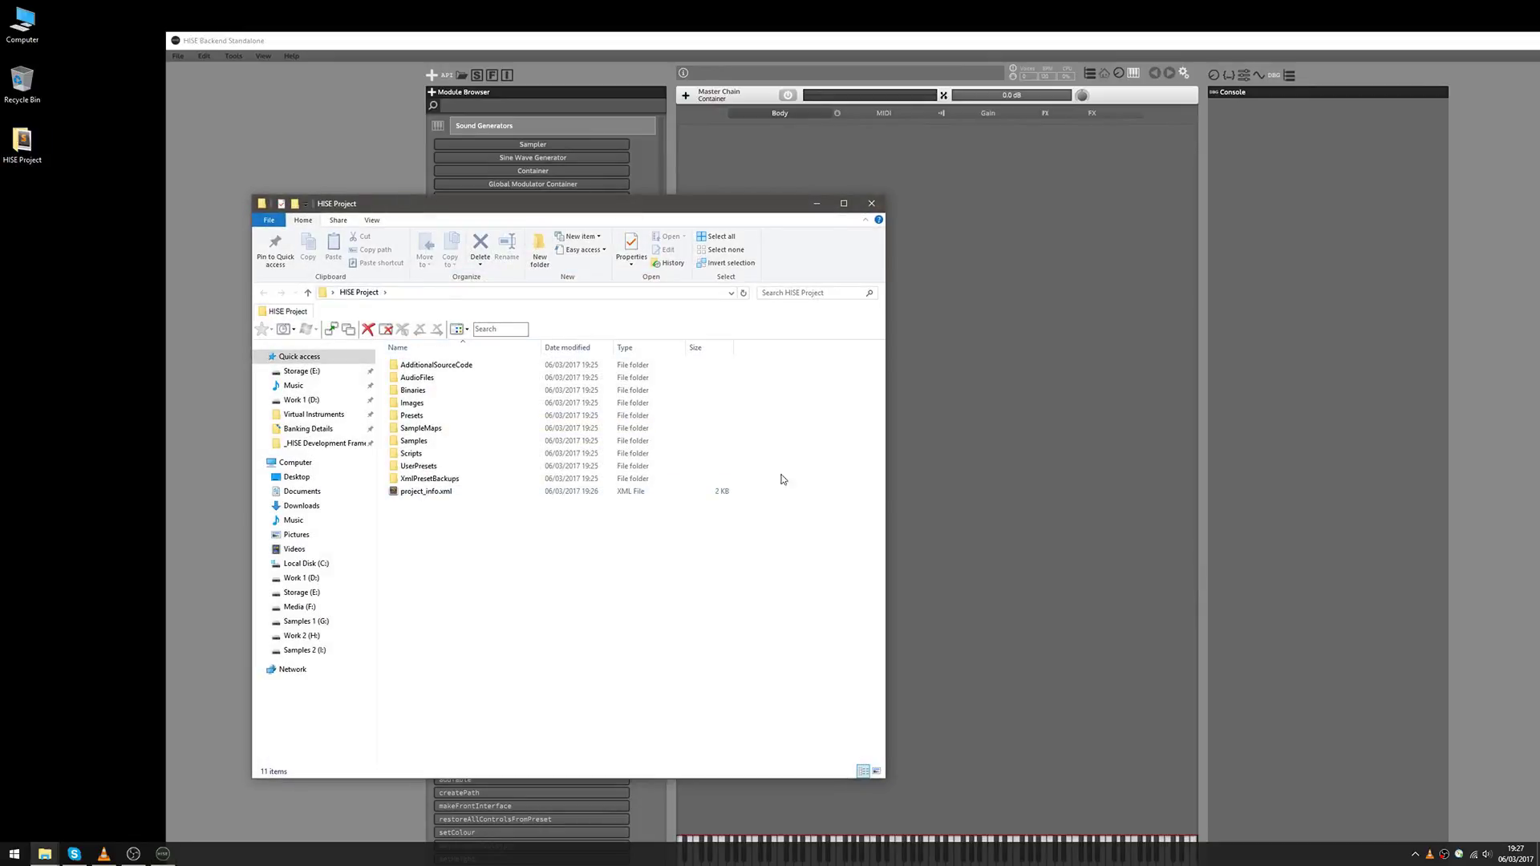
pyautogui.click(933, 167)
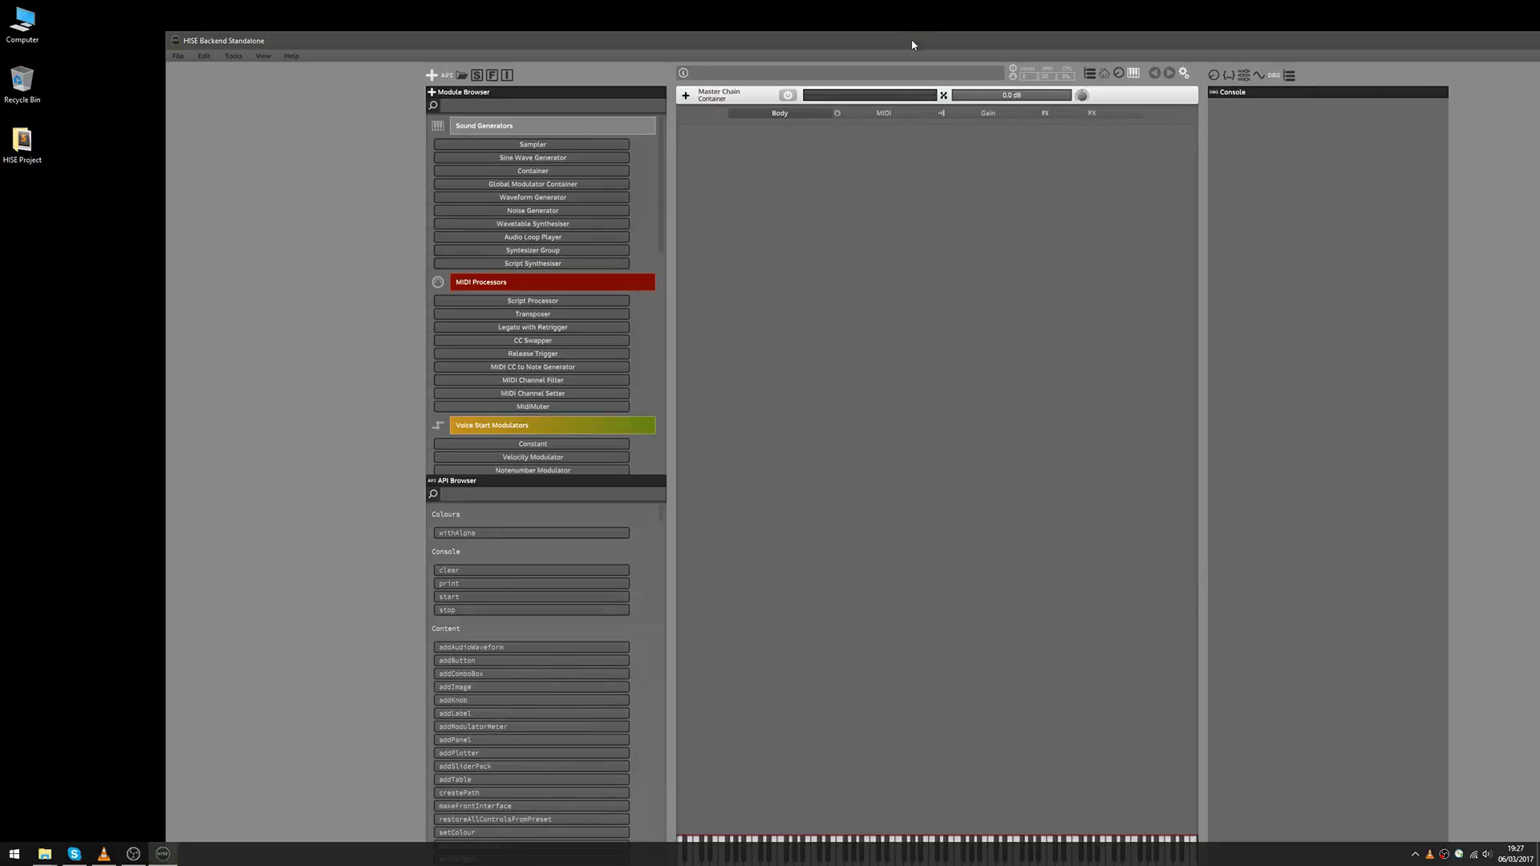
pyautogui.moveTo(908, 51); pyautogui.dragTo(783, 4)
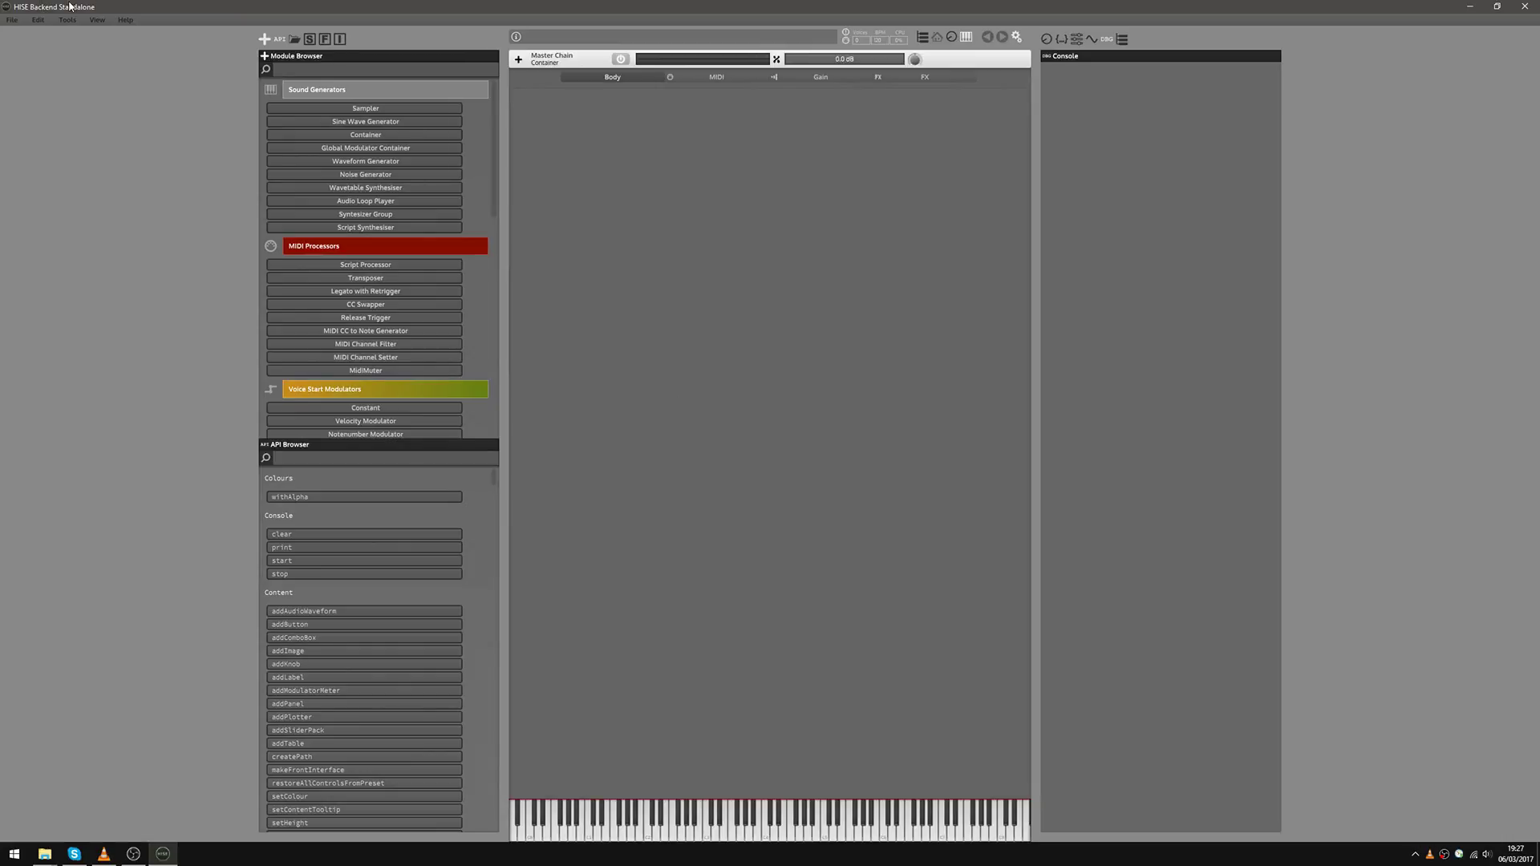
pyautogui.click(18, 23)
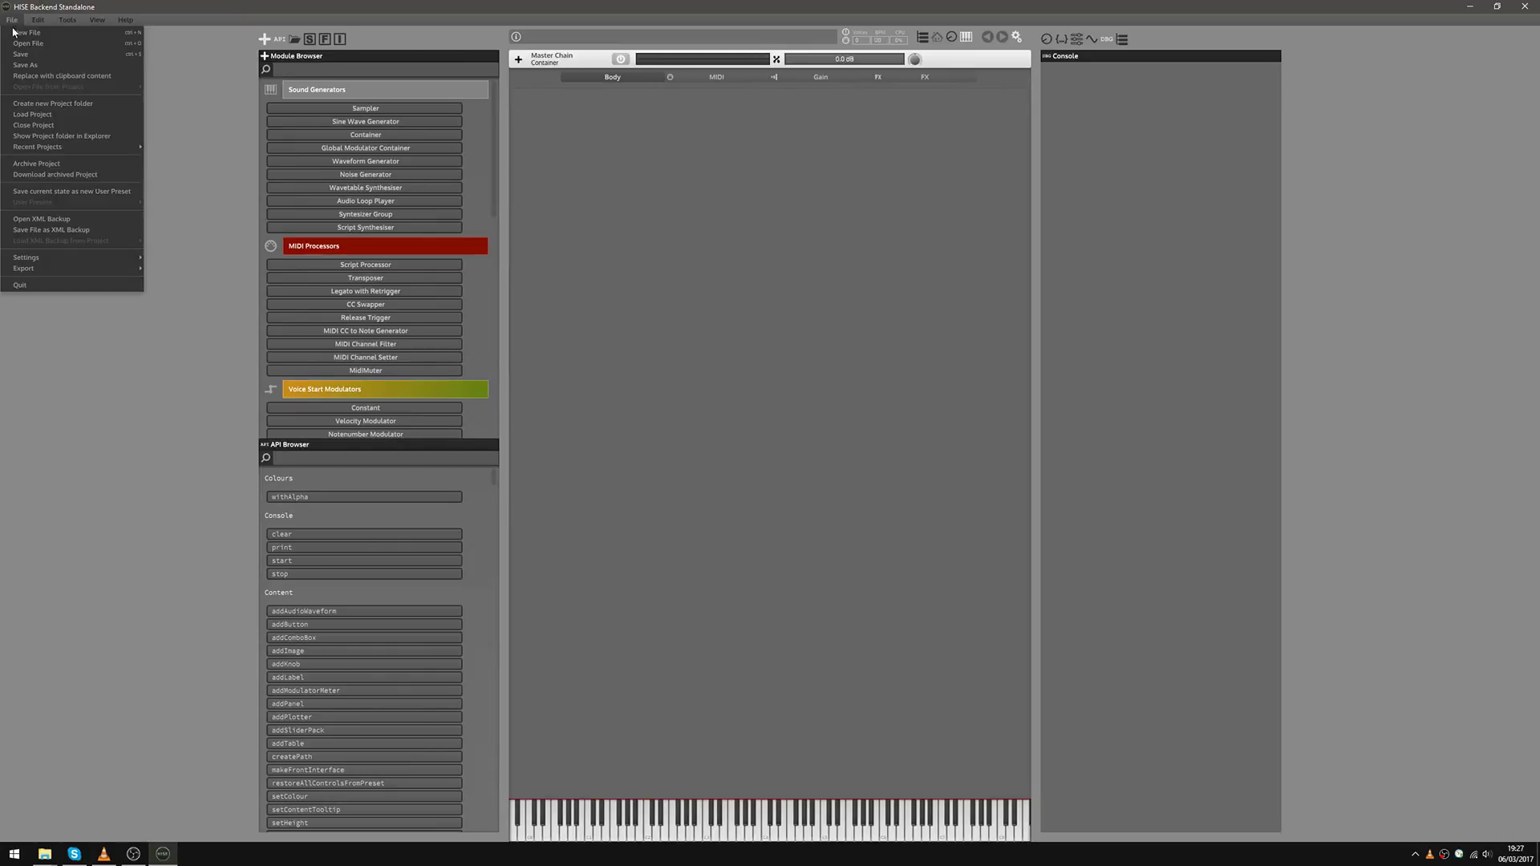
pyautogui.click(67, 108)
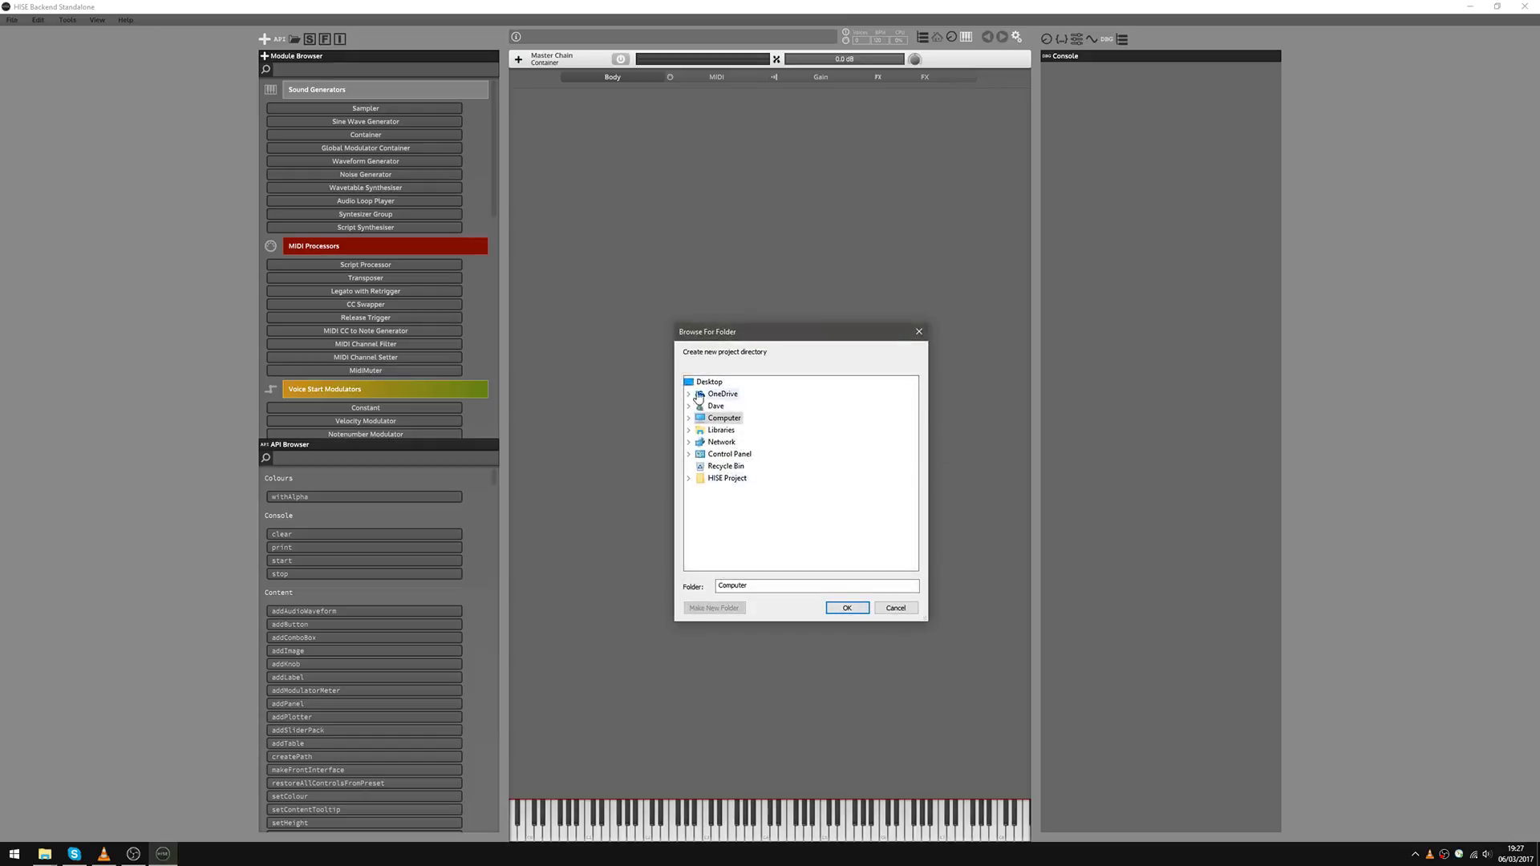
pyautogui.click(896, 610)
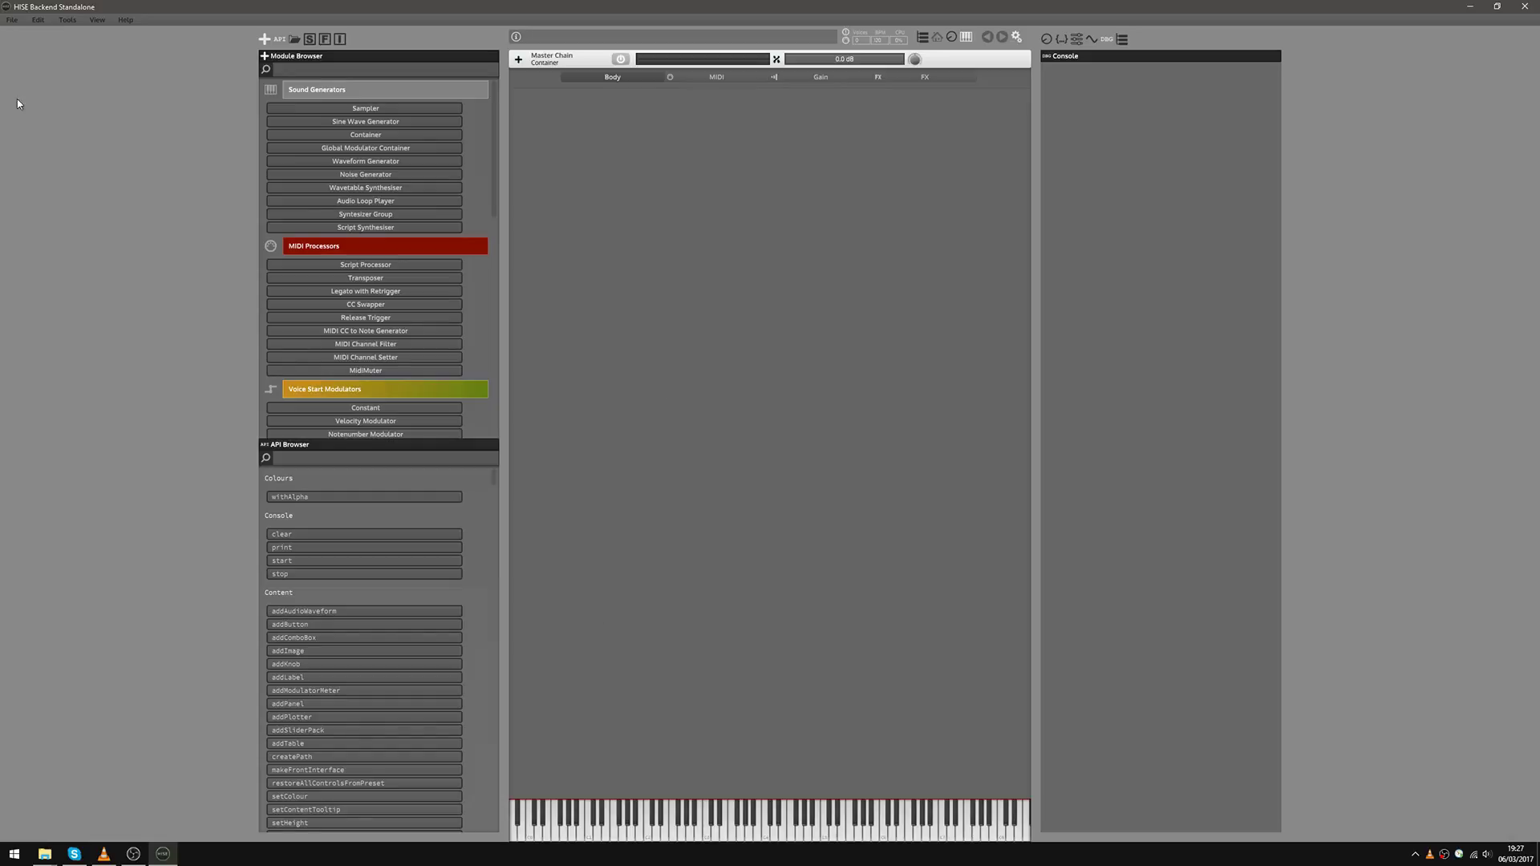
pyautogui.click(12, 20)
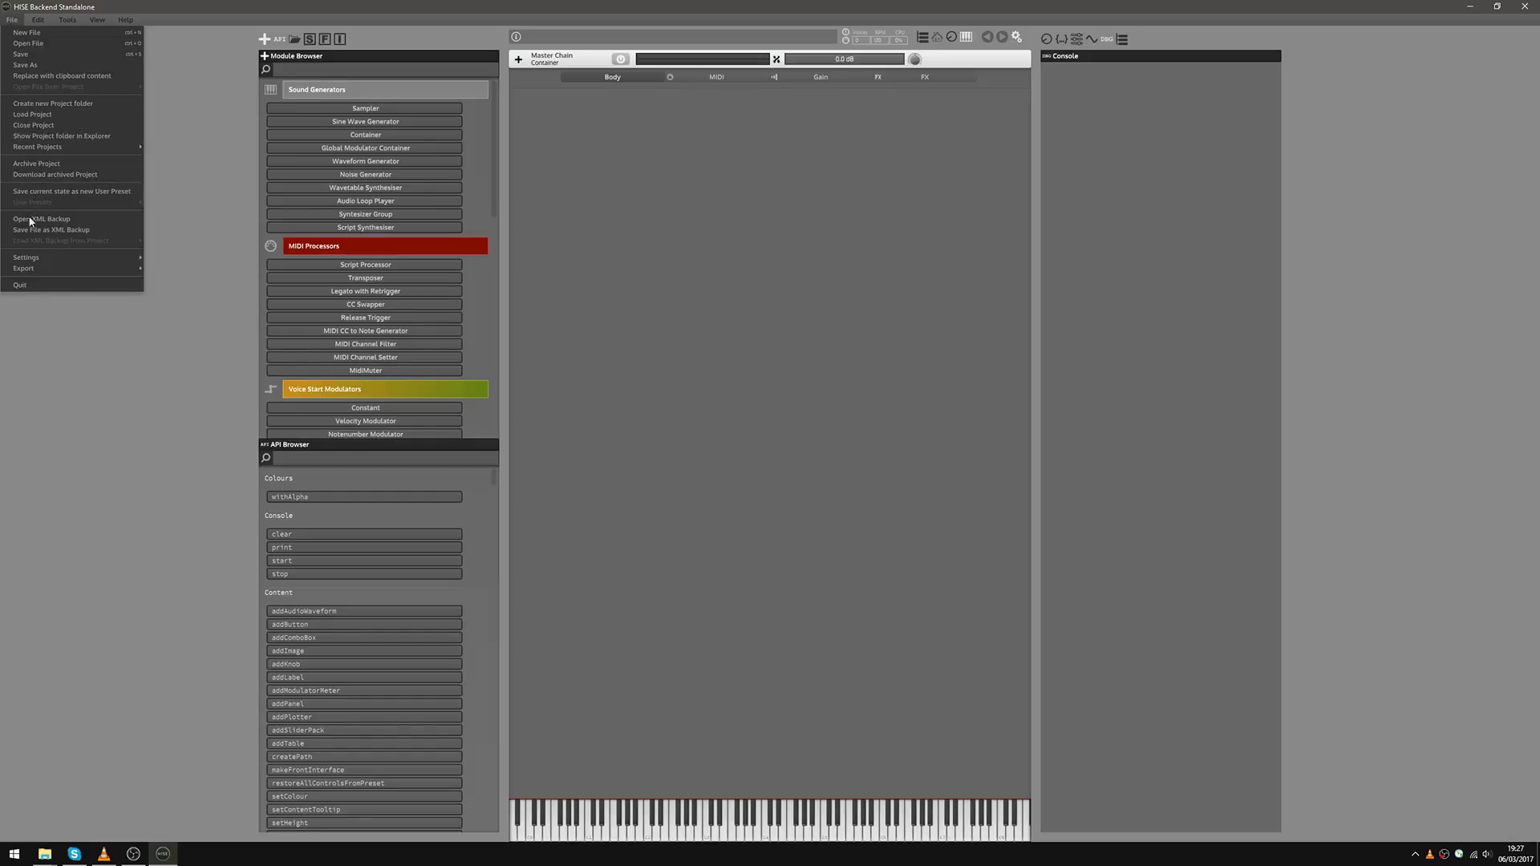
pyautogui.moveTo(38, 258)
pyautogui.click(202, 274)
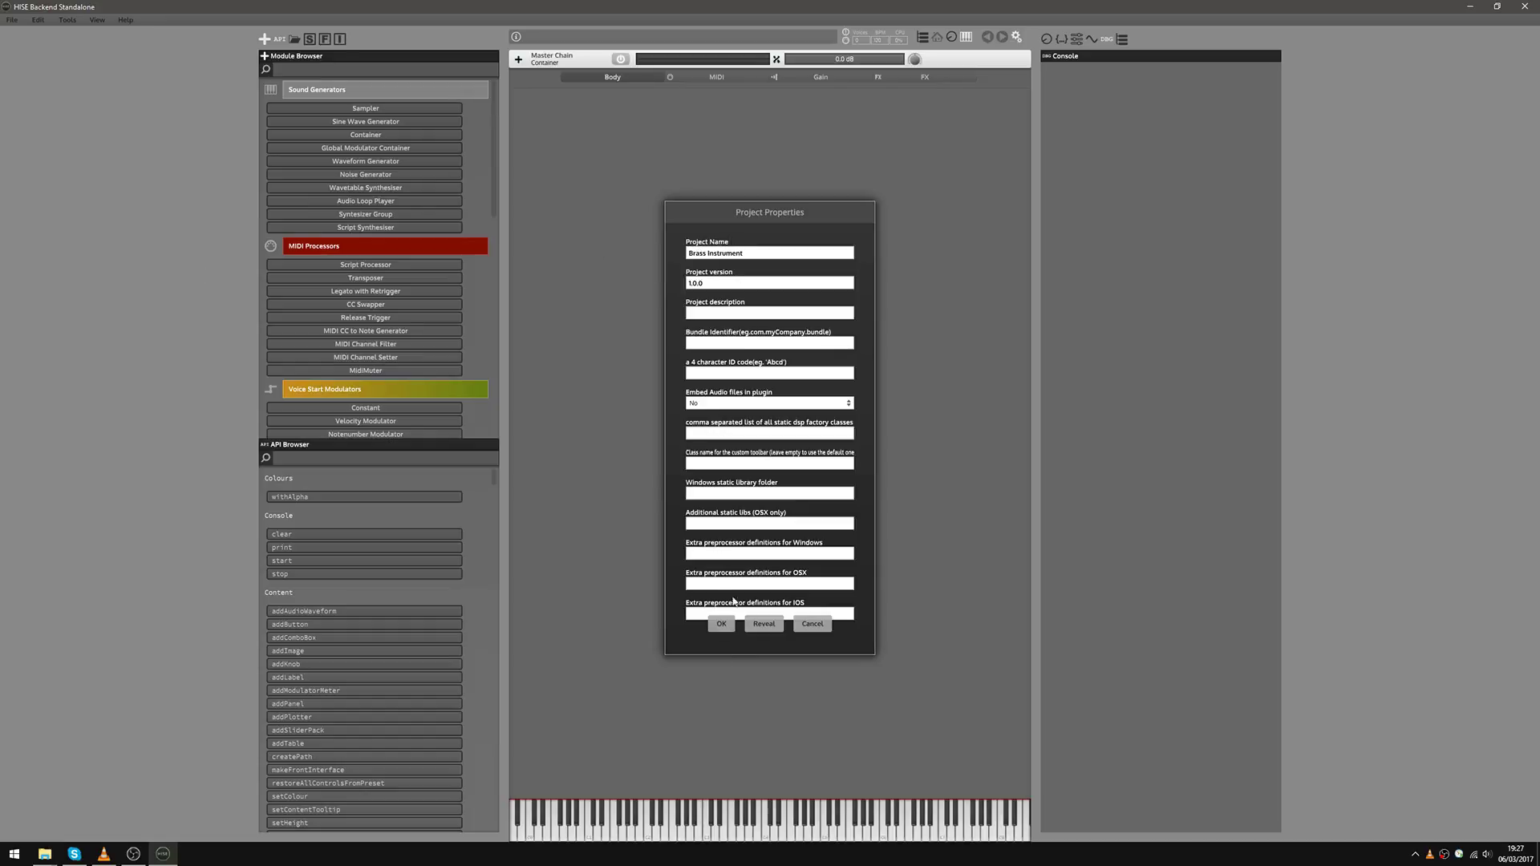
pyautogui.click(691, 283)
pyautogui.press('Tab')
pyautogui.click(816, 627)
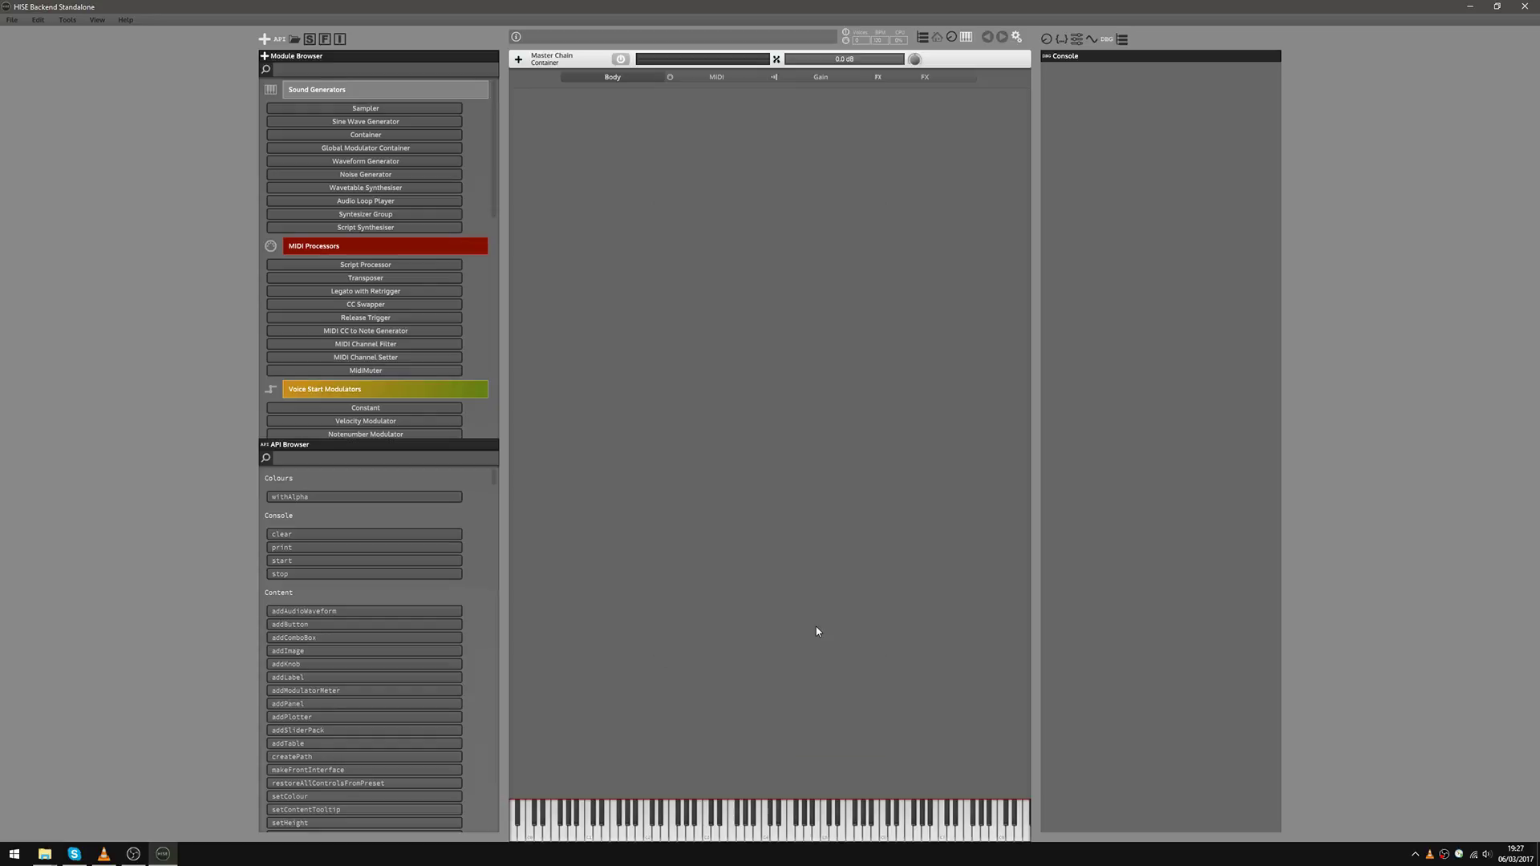
pyautogui.click(1471, 17)
pyautogui.moveTo(518, 196); pyautogui.dragTo(662, 172)
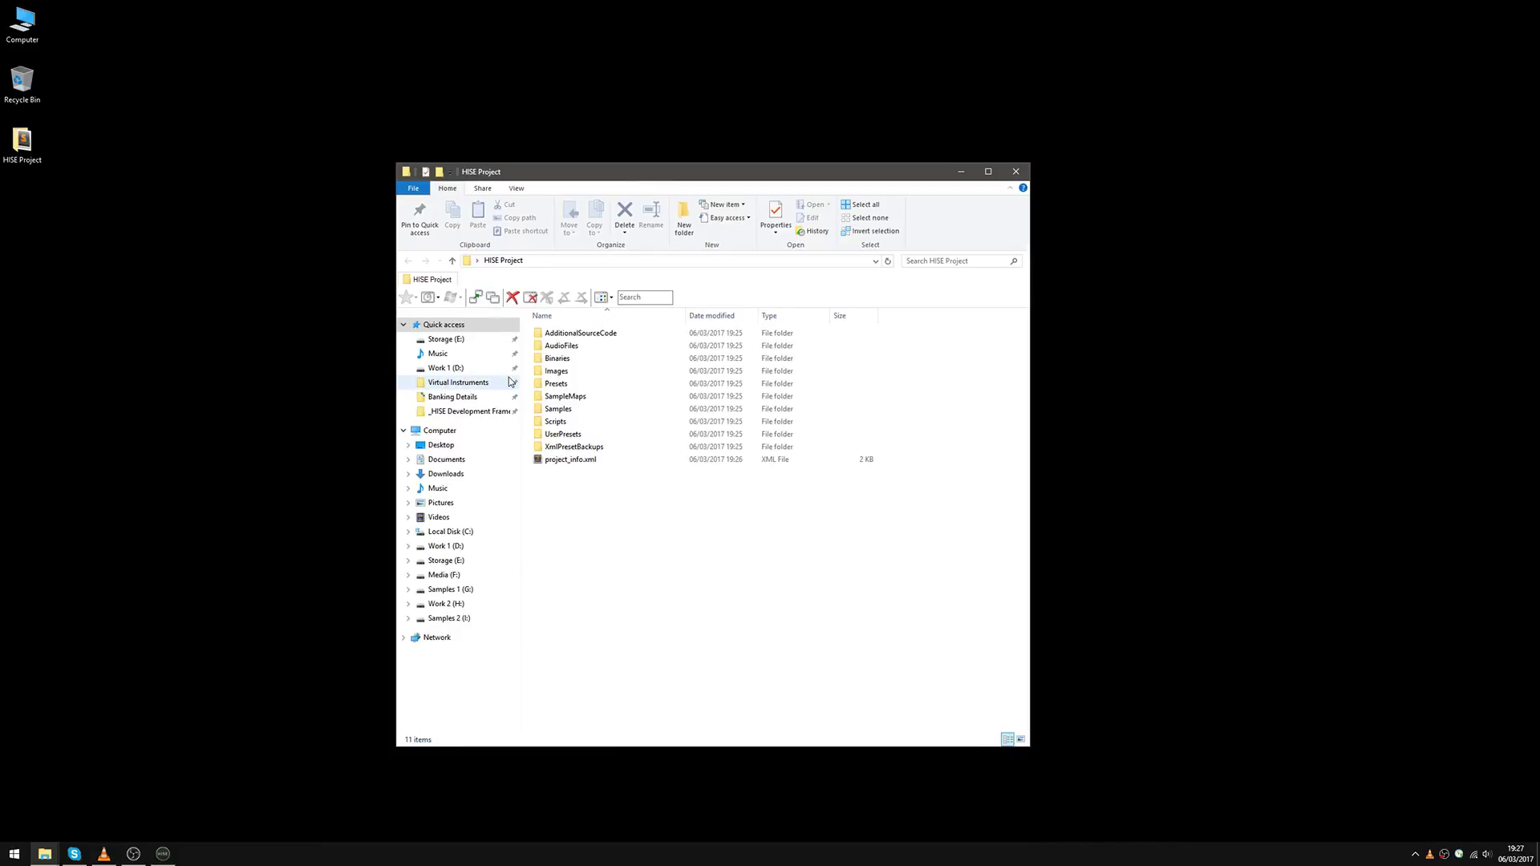
pyautogui.doubleClick(590, 350)
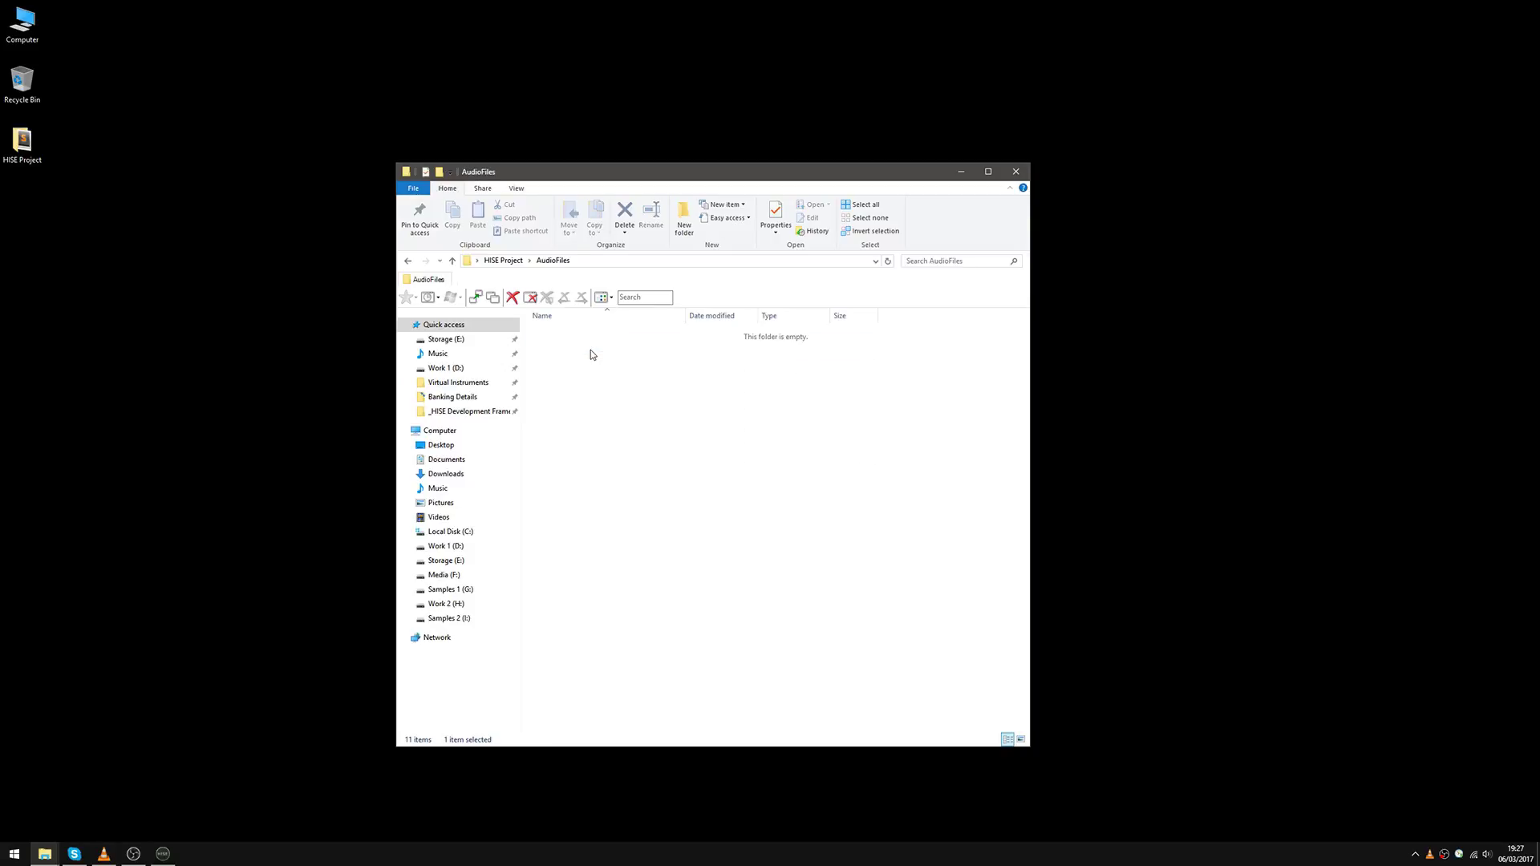
pyautogui.hotkey('alt', 'Left')
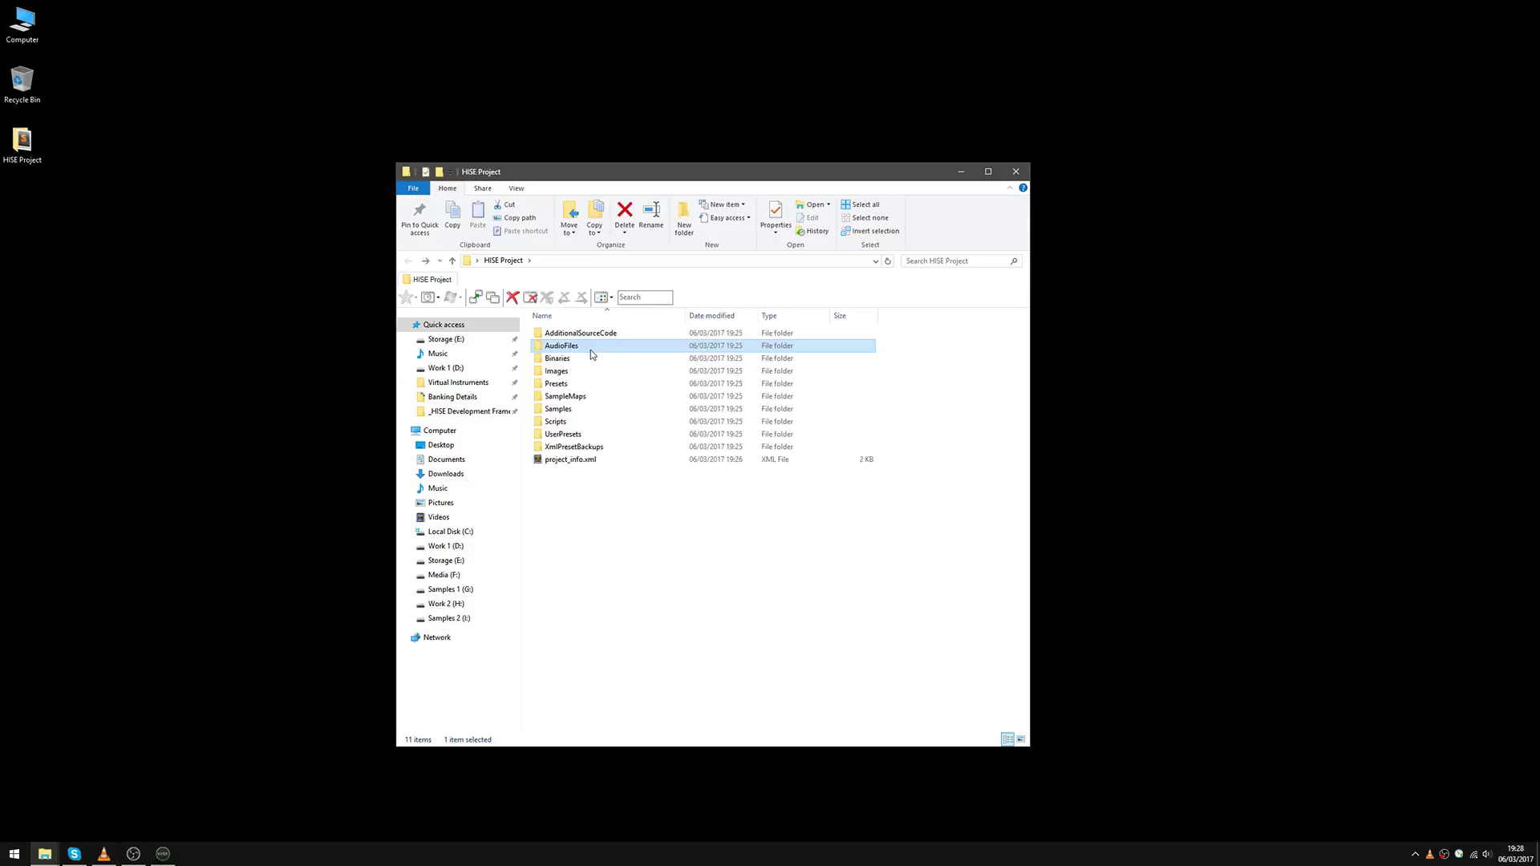
pyautogui.doubleClick(590, 360)
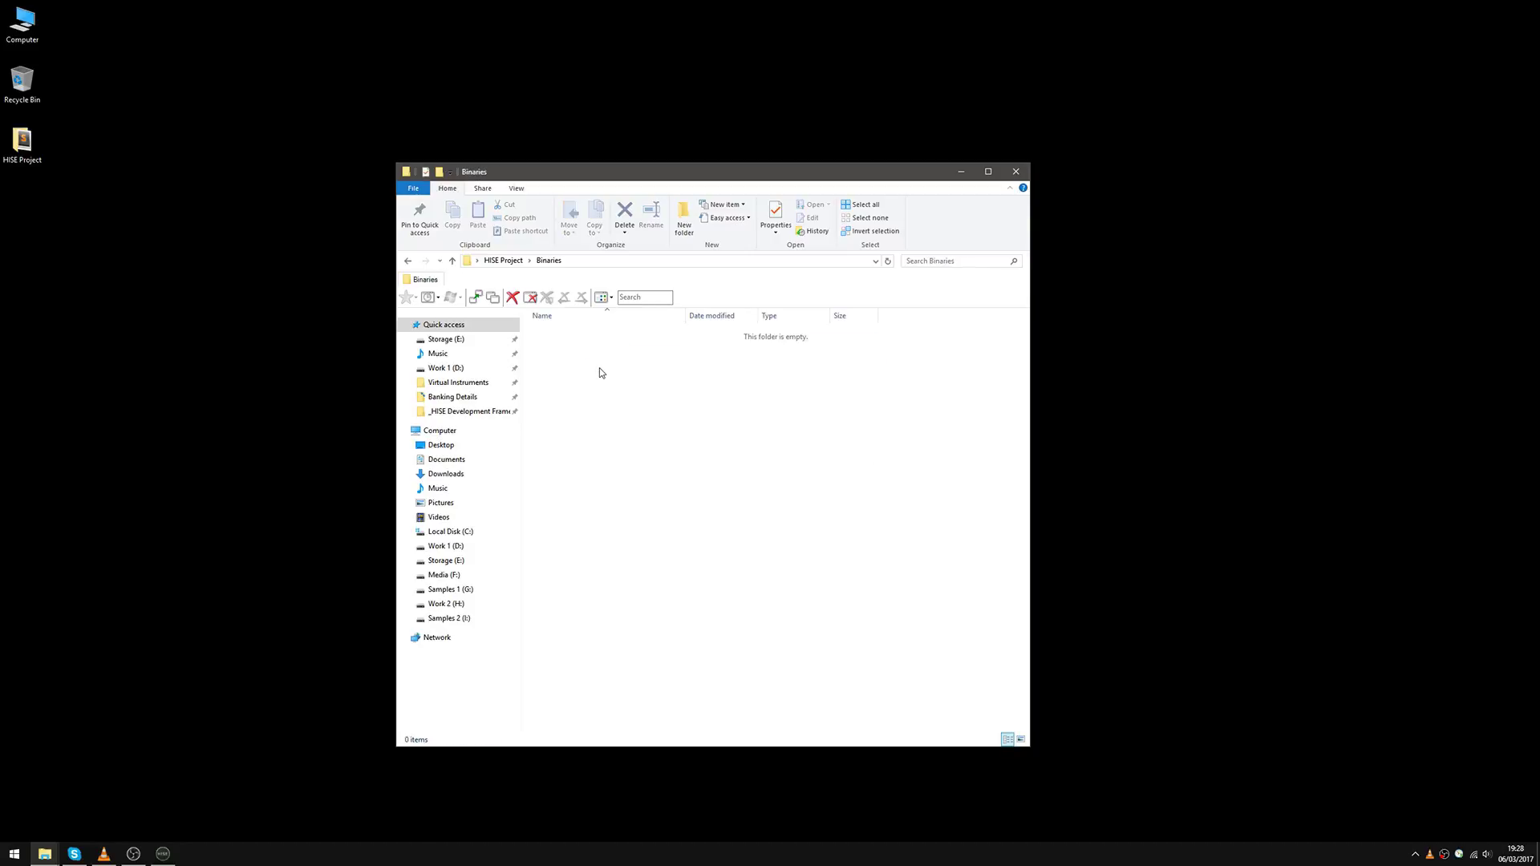
pyautogui.hotkey('alt', 'Left')
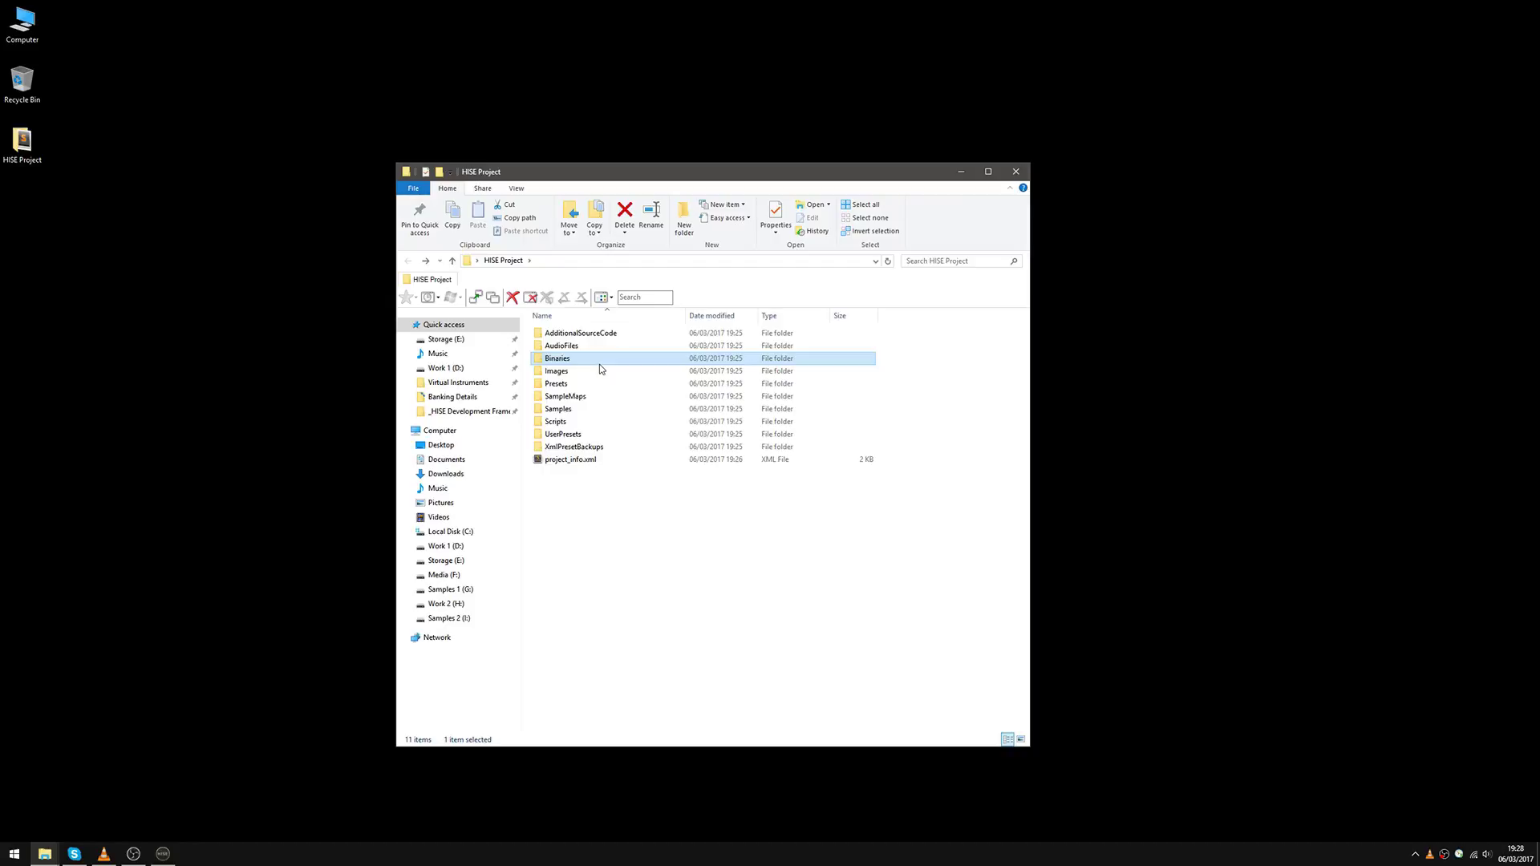
pyautogui.doubleClick(583, 358)
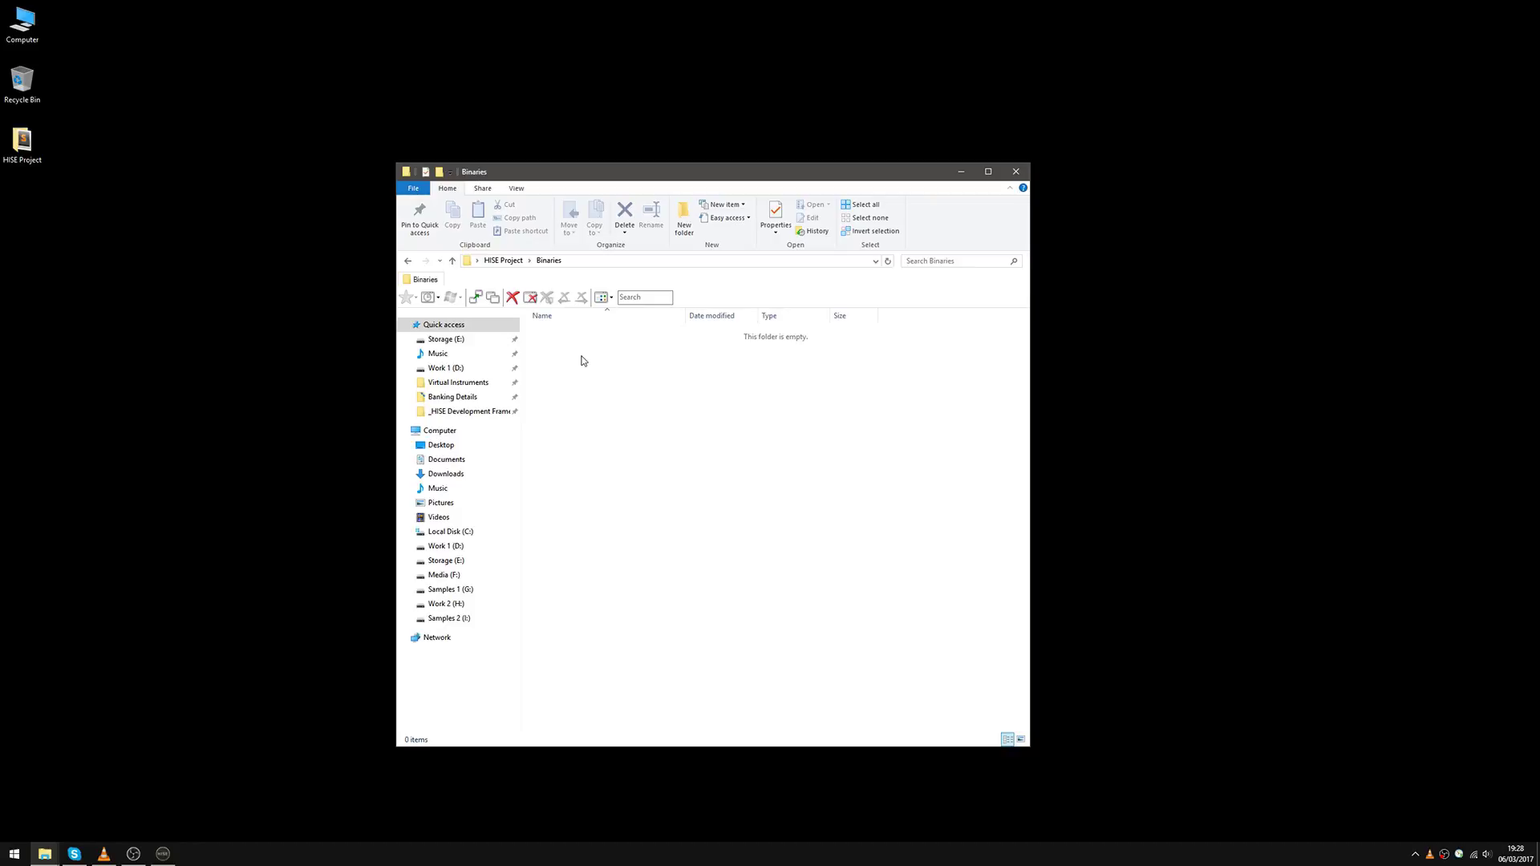
pyautogui.hotkey('alt', 'Left')
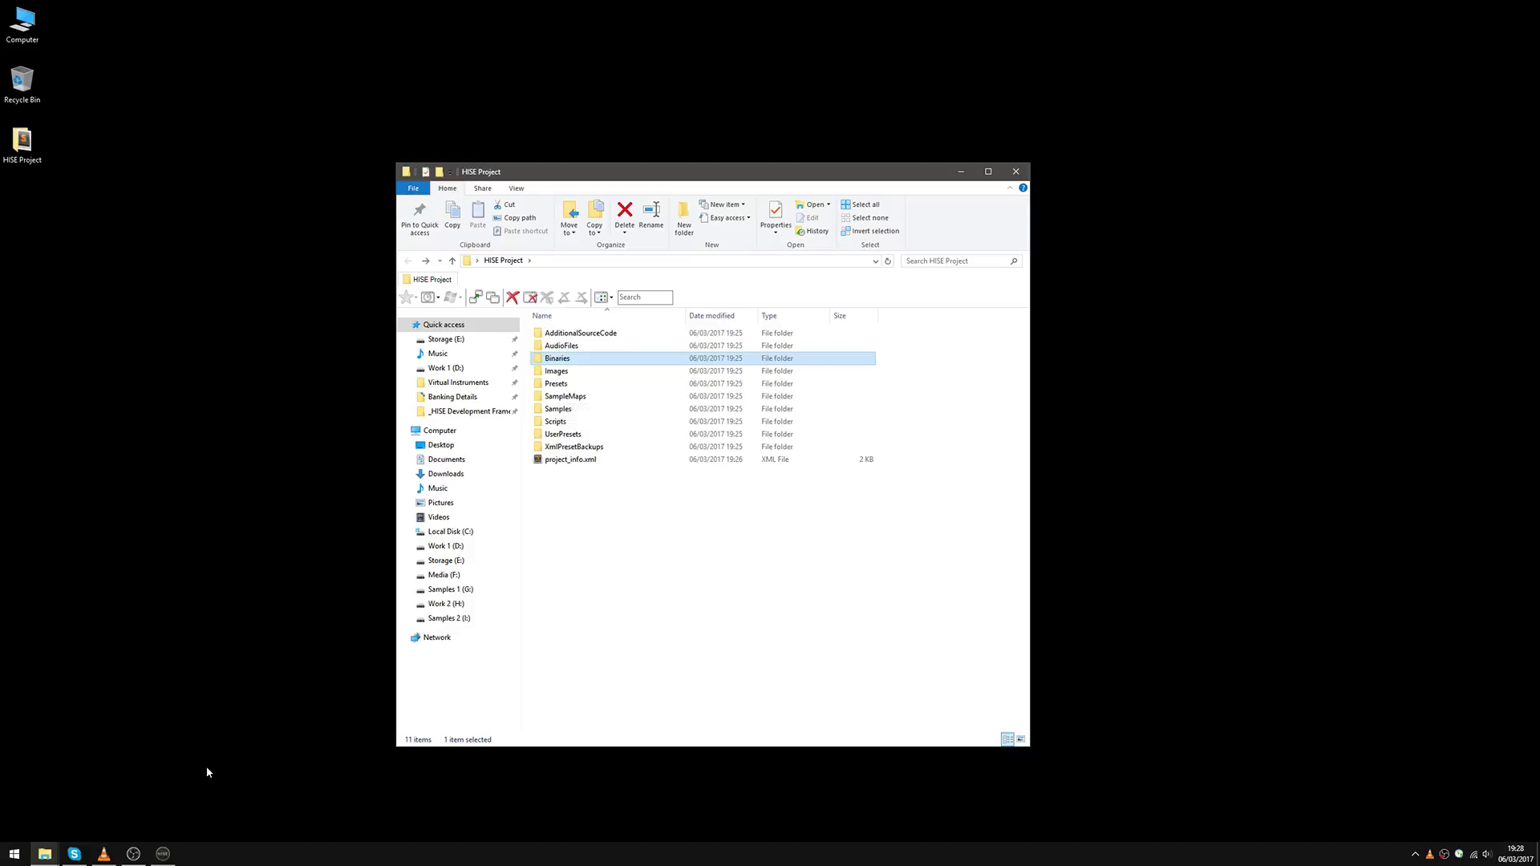
pyautogui.click(163, 854)
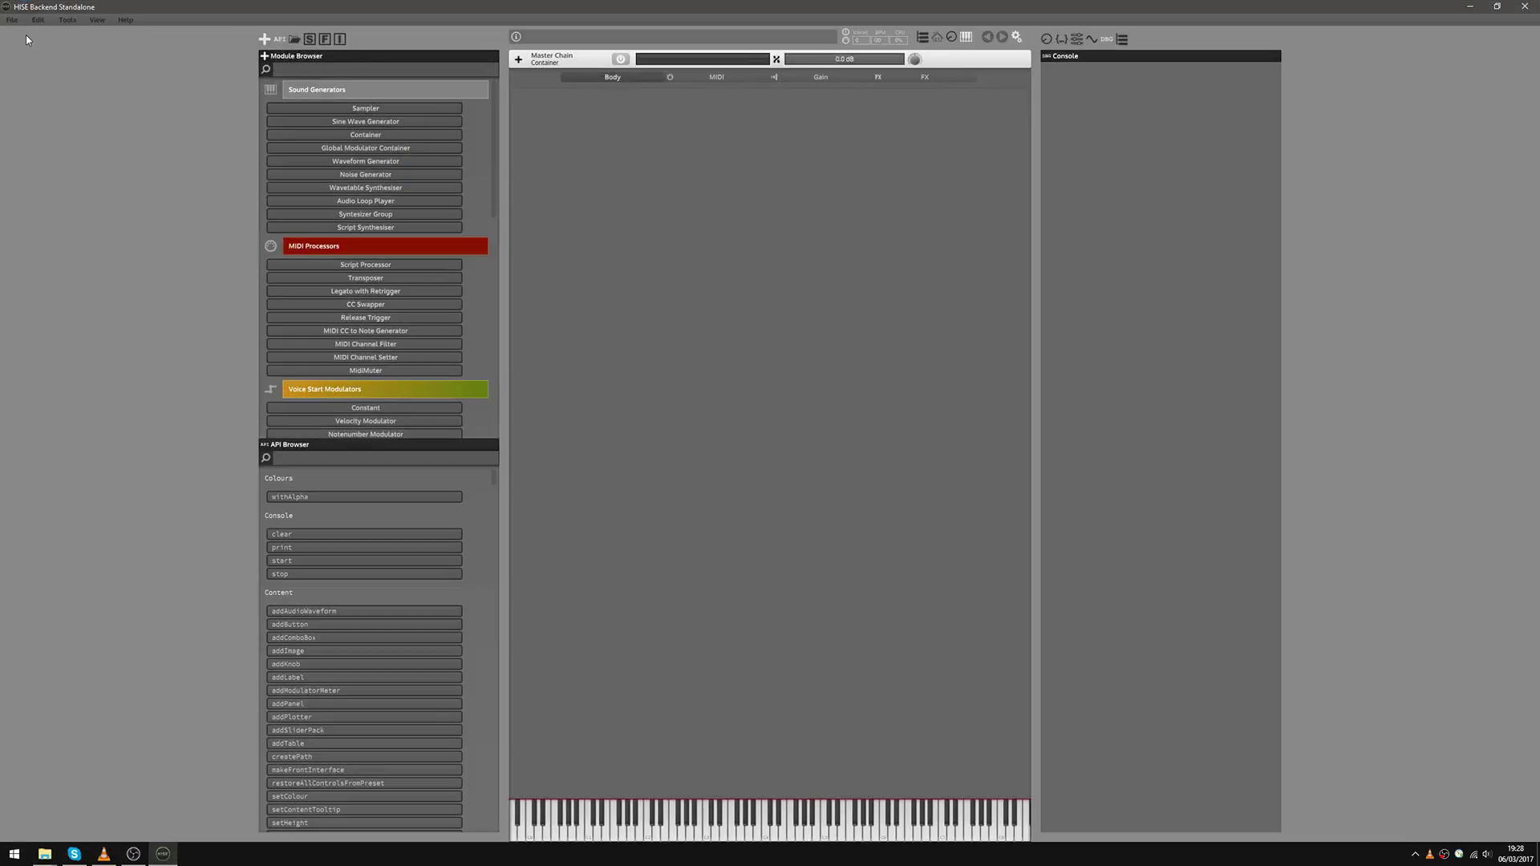
pyautogui.press('super+d')
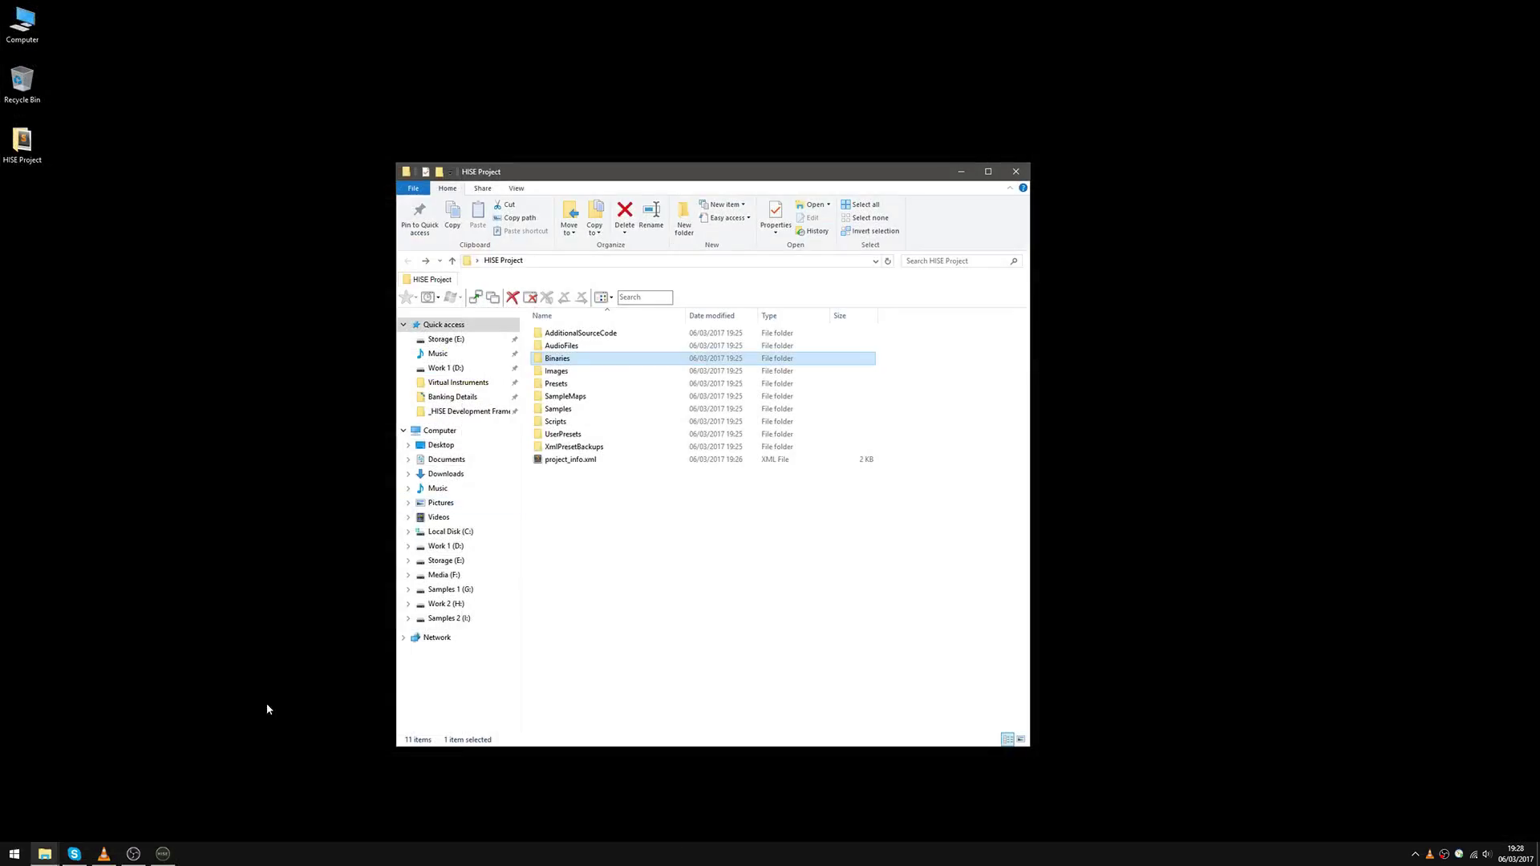
pyautogui.click(163, 853)
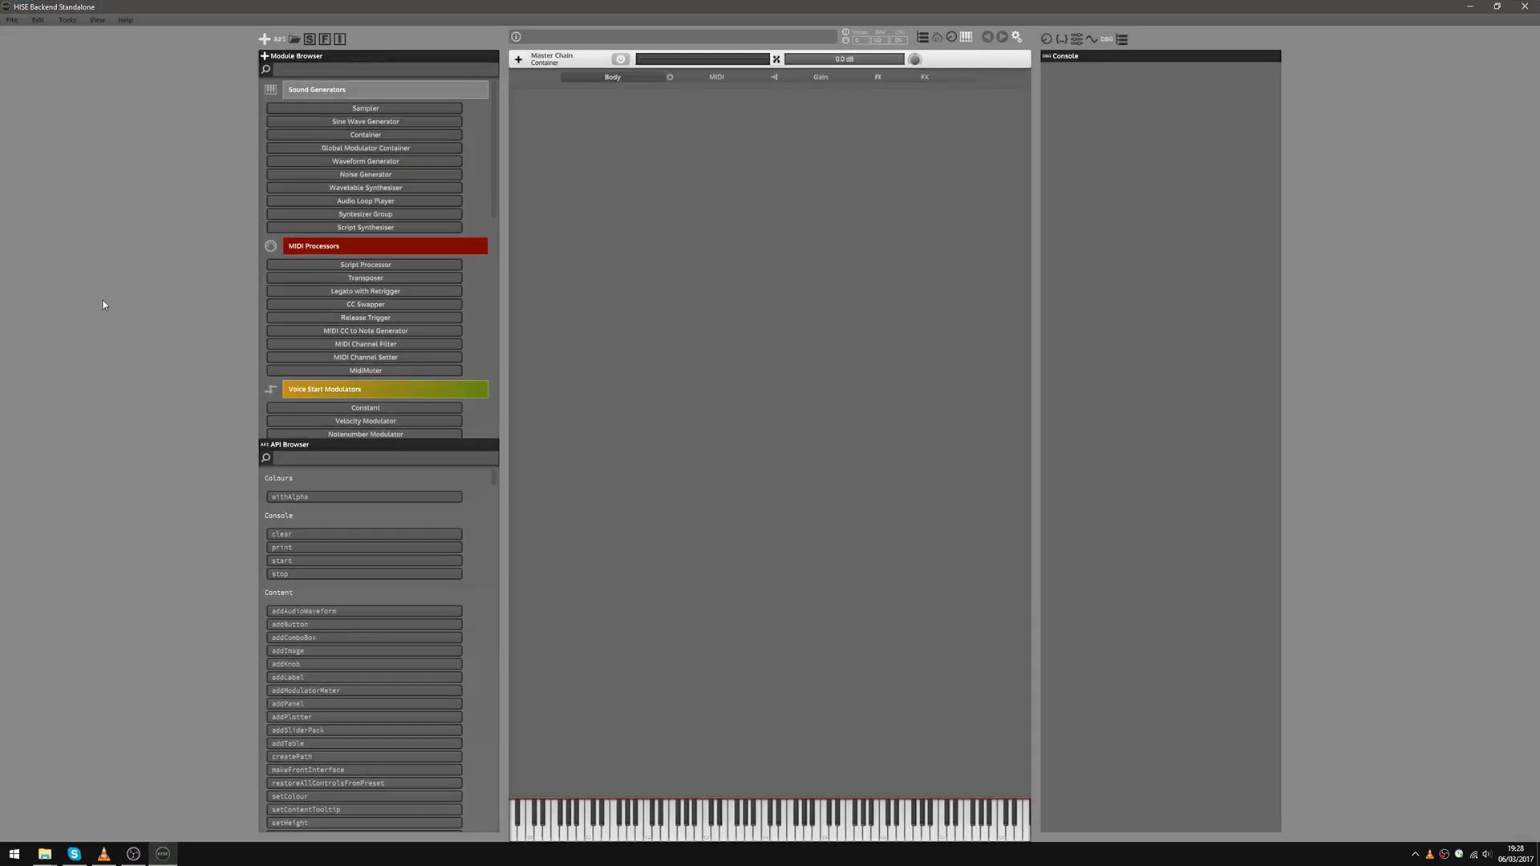
pyautogui.click(12, 19)
# Check that the project's Images and Presets folders are empty, then return to HISE
pyautogui.moveTo(81, 269)
pyautogui.click(1471, 7)
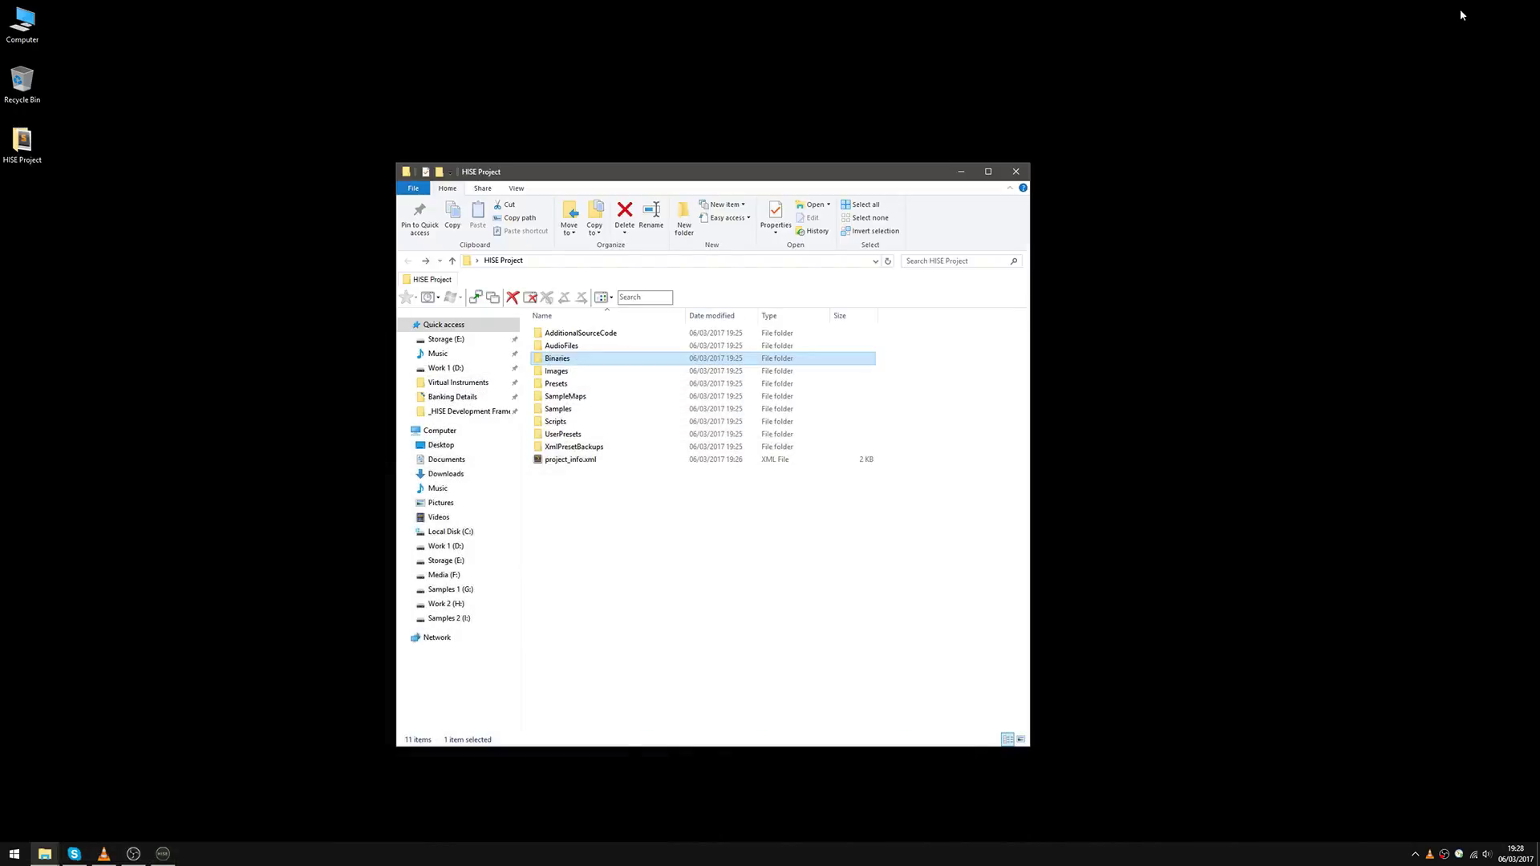
pyautogui.doubleClick(568, 372)
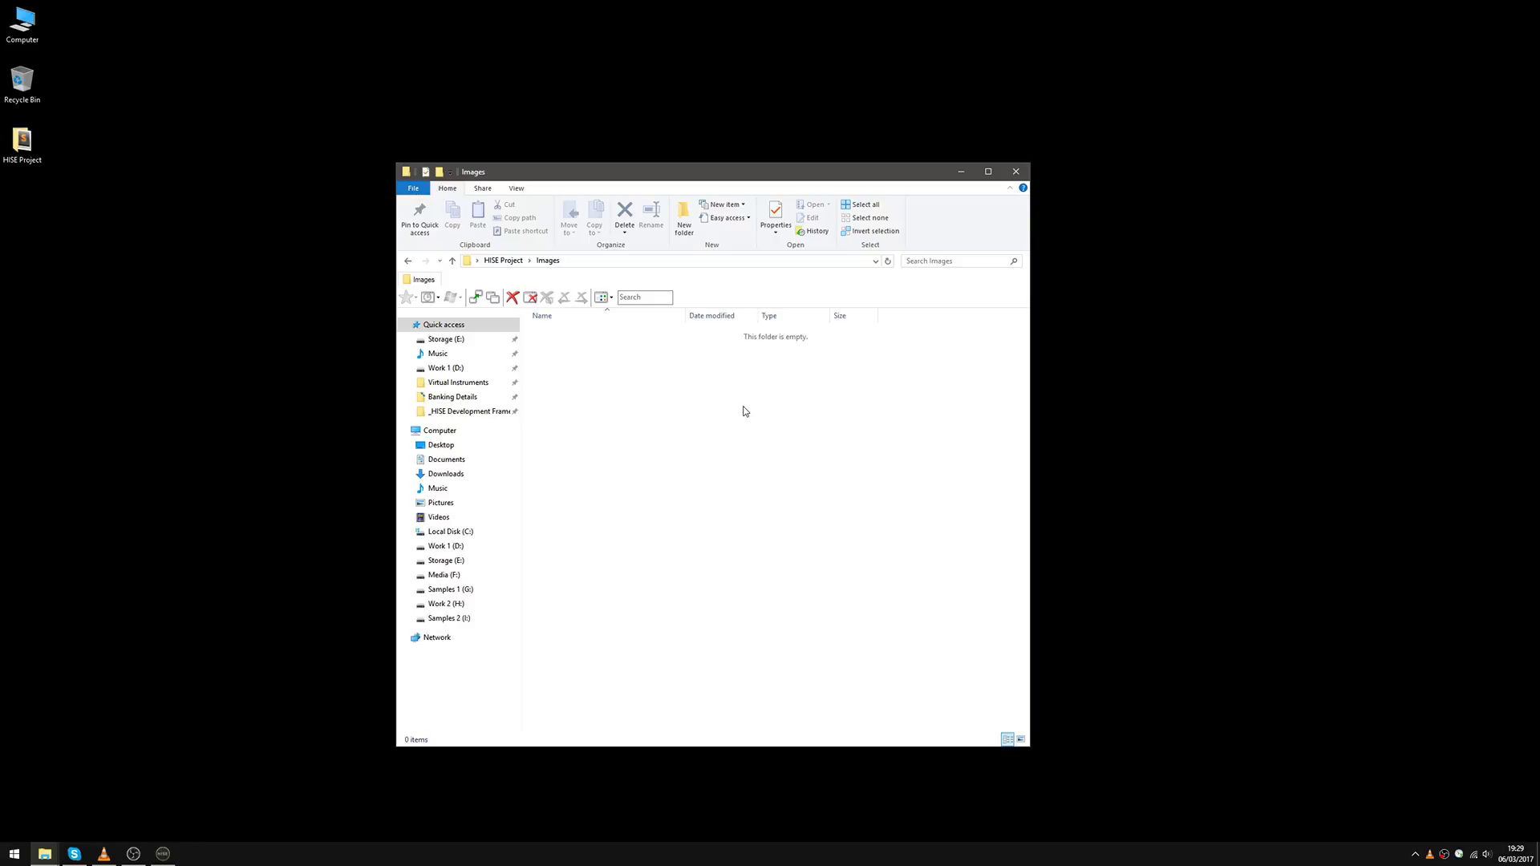
pyautogui.press('BackSpace')
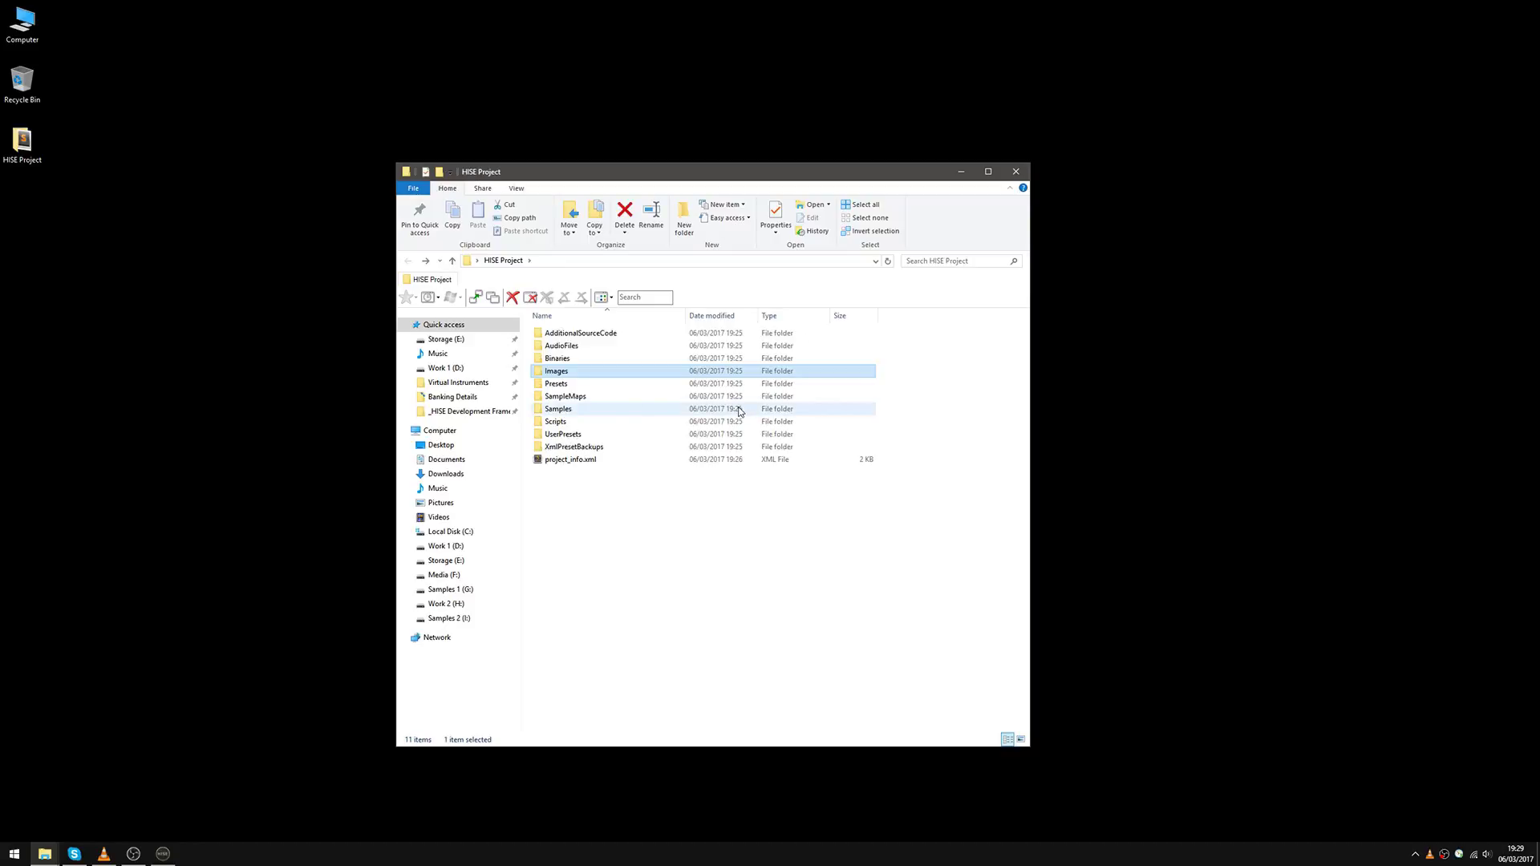
pyautogui.doubleClick(567, 386)
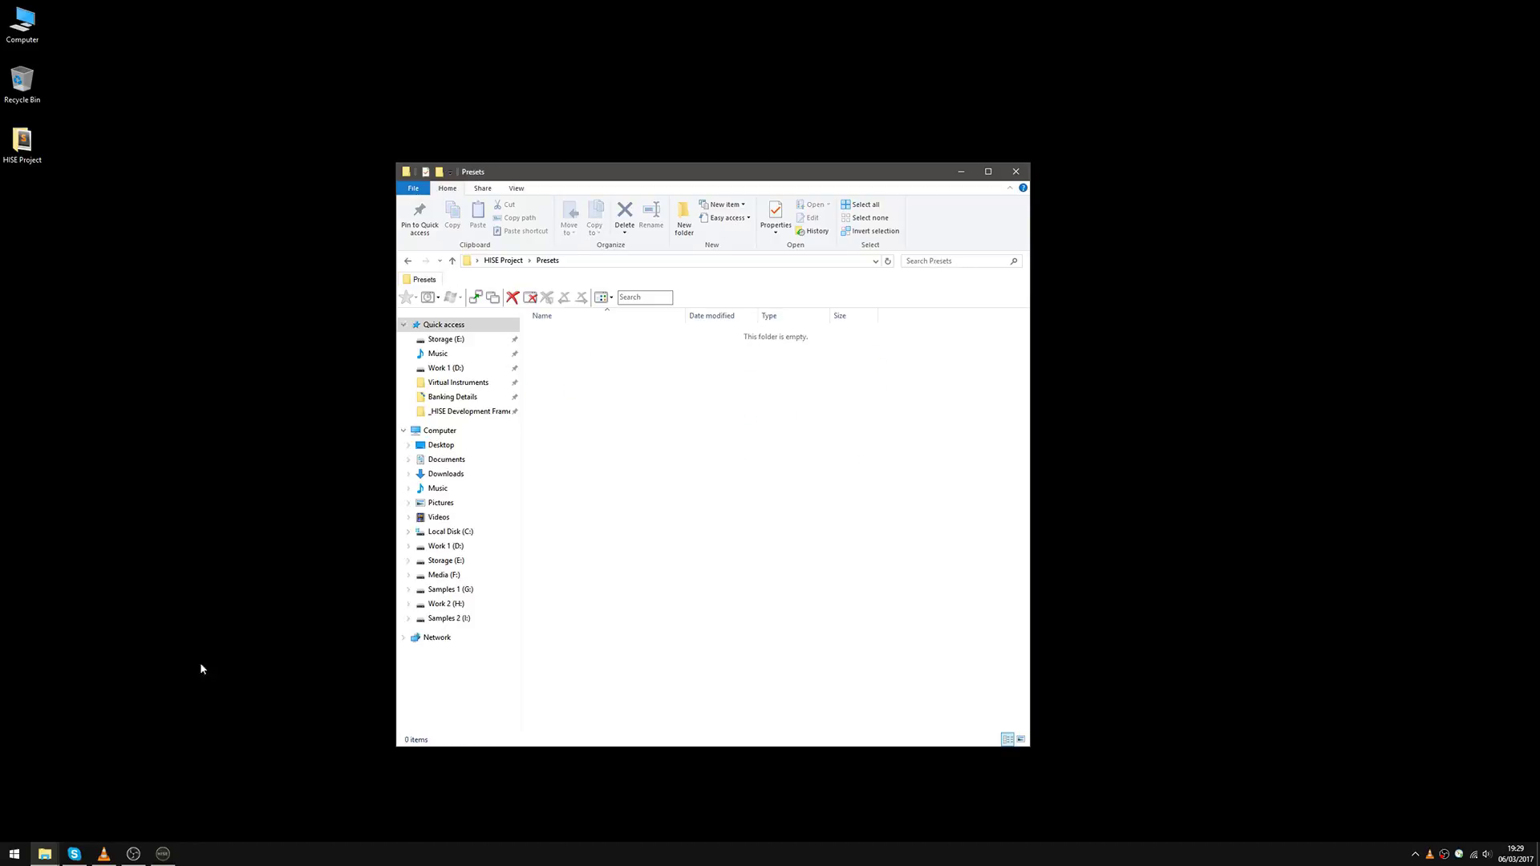
pyautogui.click(163, 853)
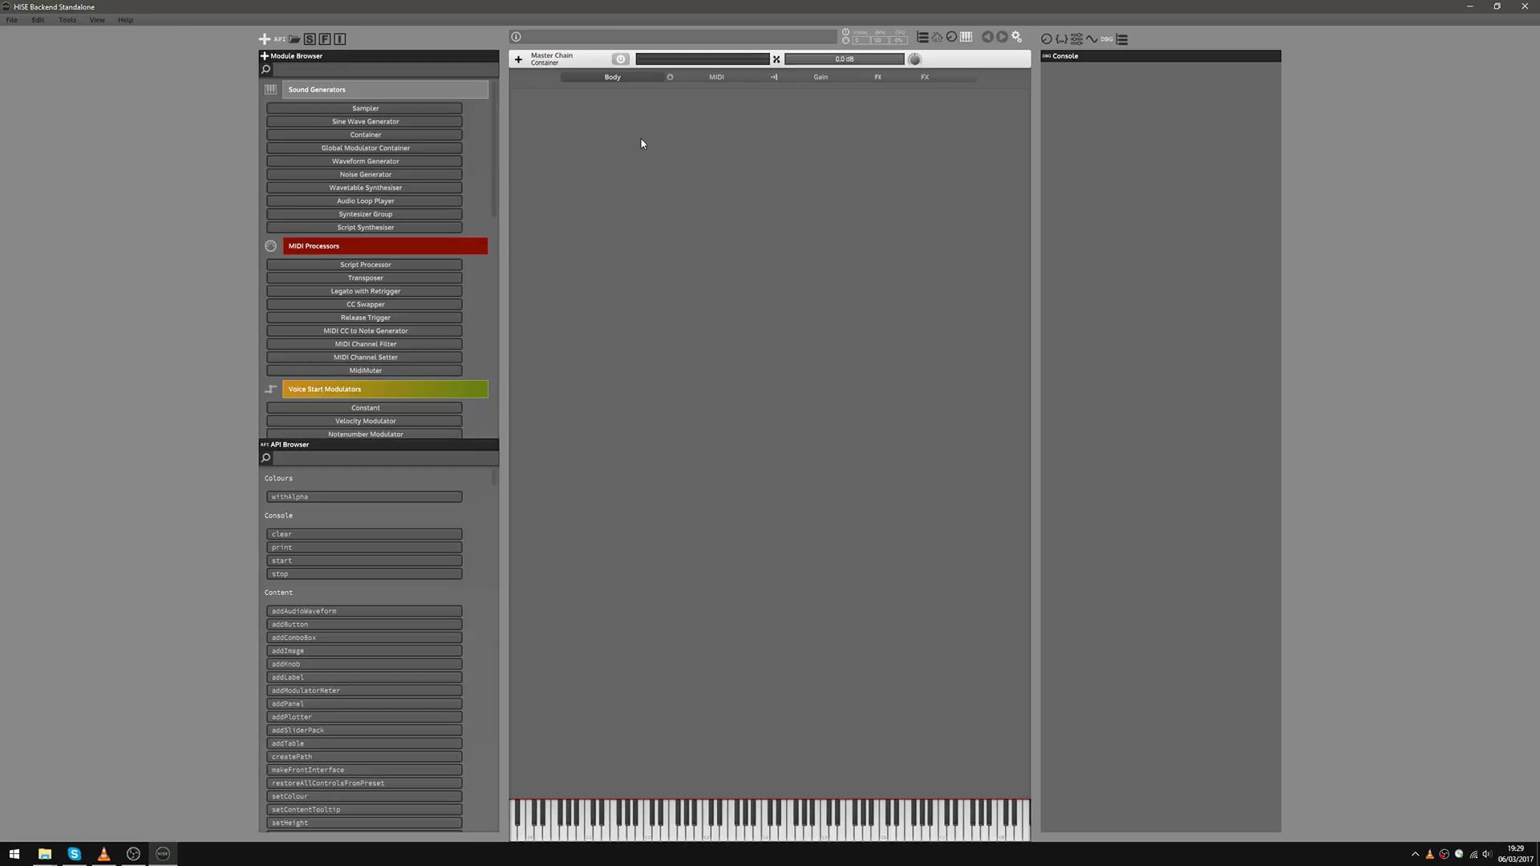
# Save the master chain as a preset named 'My Preset' via File > Save
pyautogui.click(4, 20)
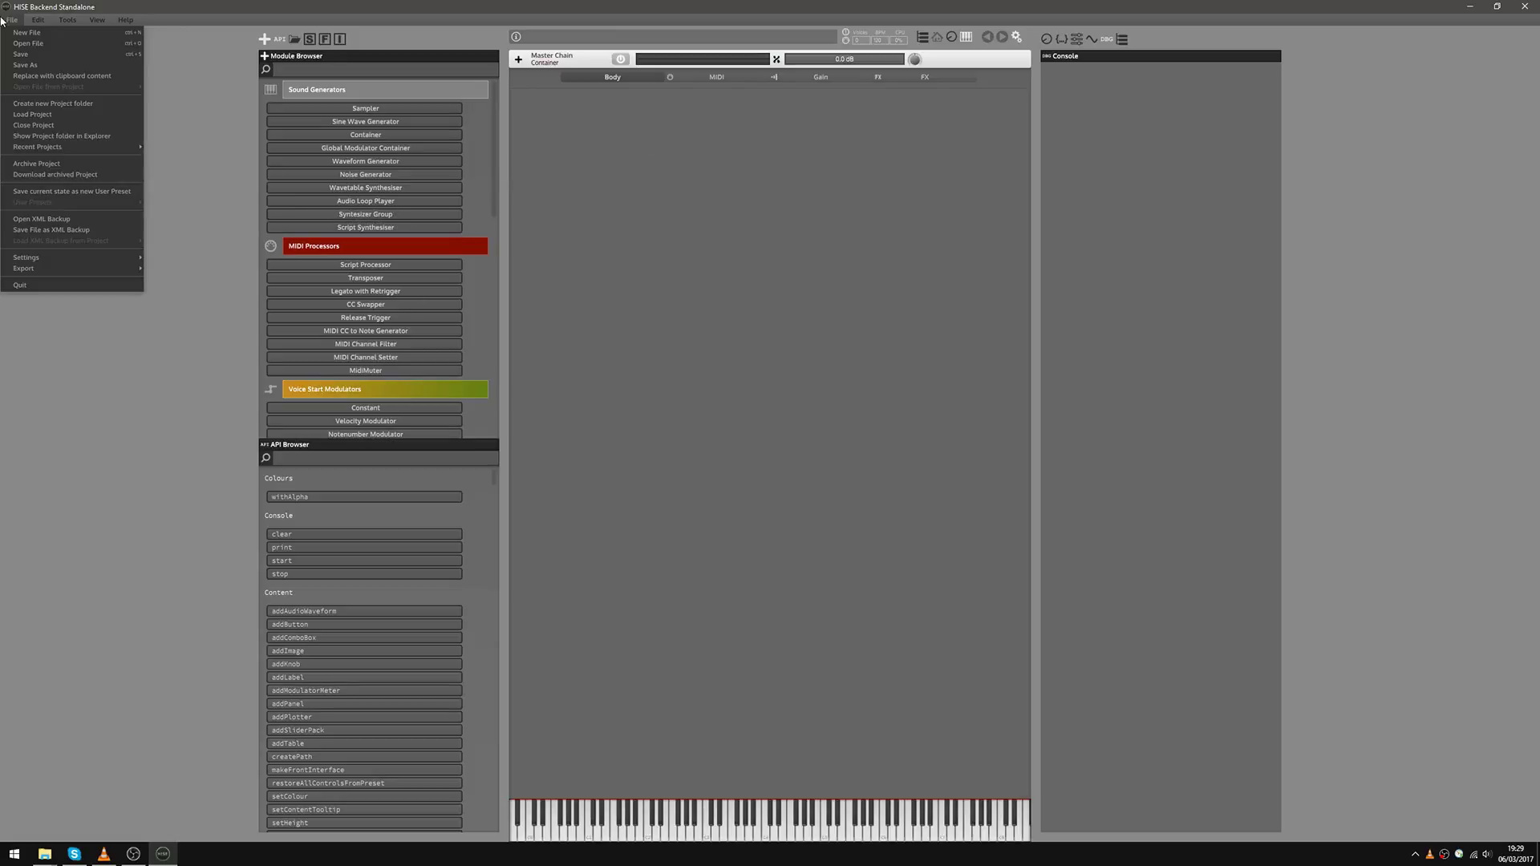
pyautogui.click(56, 57)
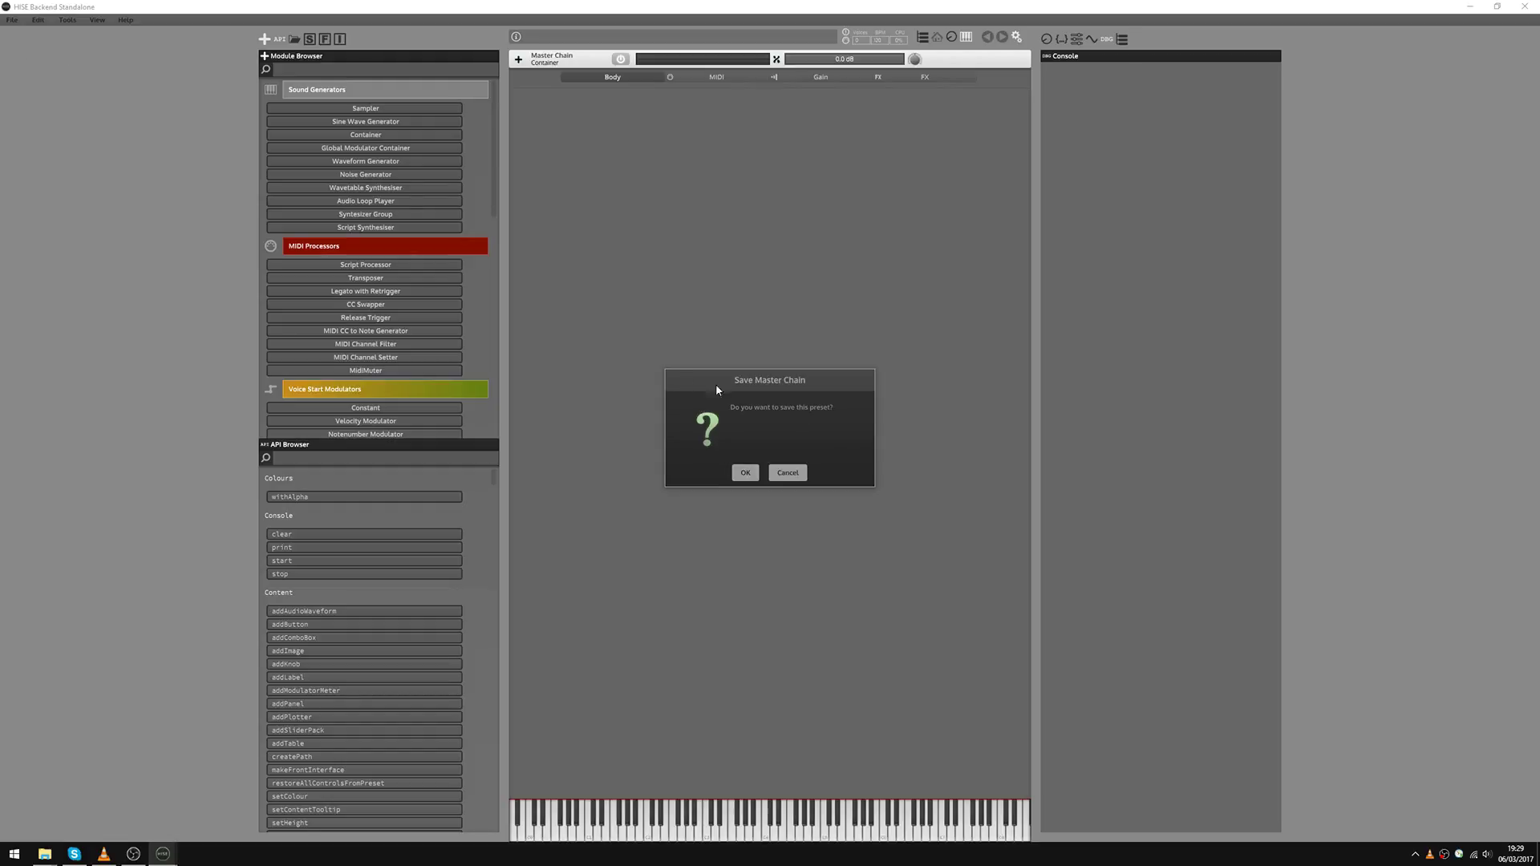
pyautogui.click(746, 472)
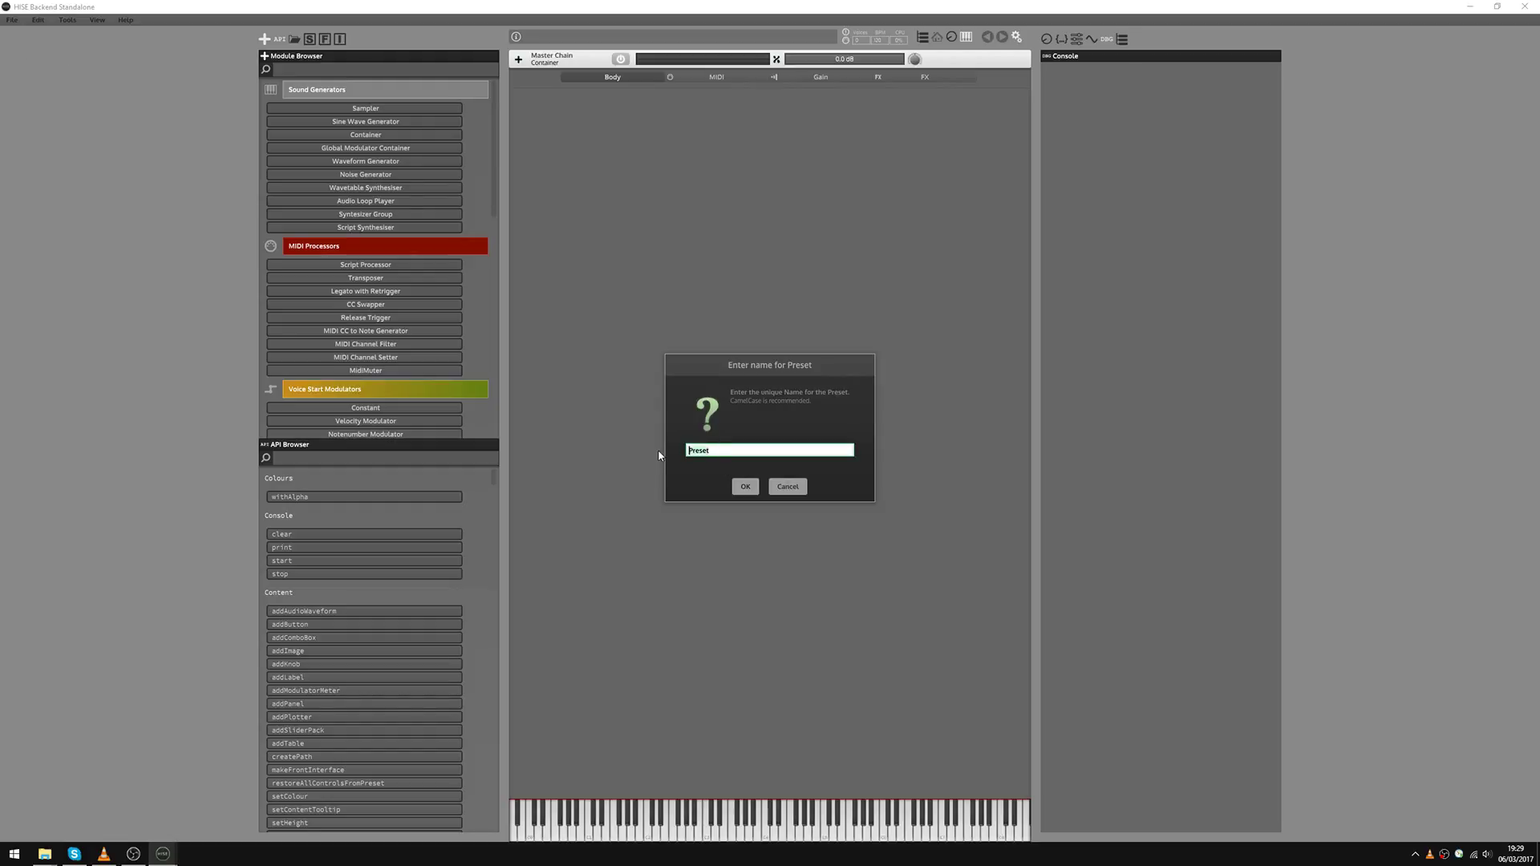
pyautogui.write('My Preset')
pyautogui.click(745, 487)
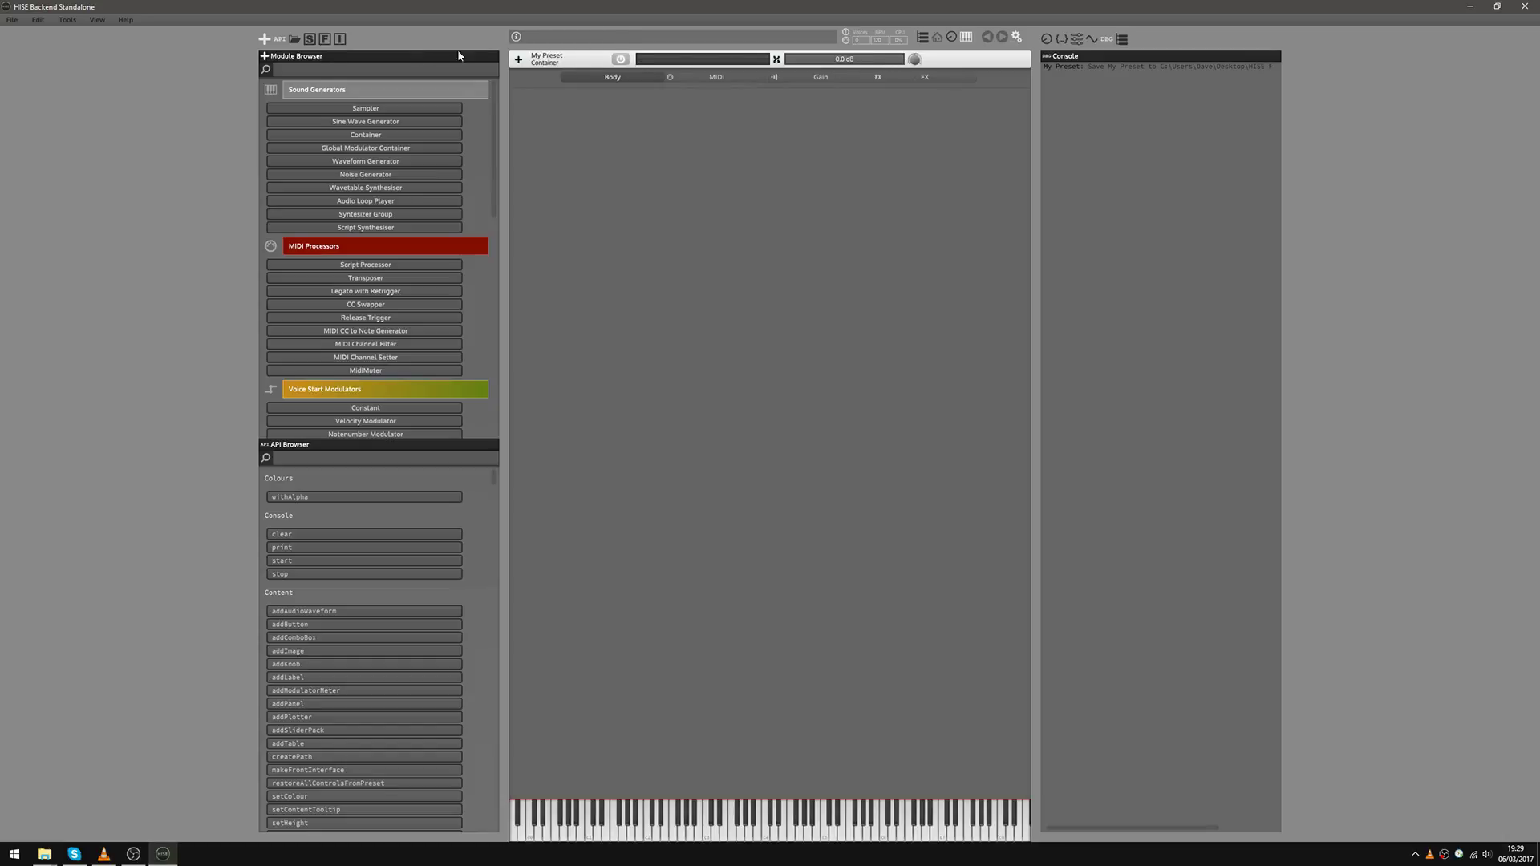
# Select My Preset.hip in Presets, then go up and open the empty SampleMaps folder
pyautogui.click(163, 854)
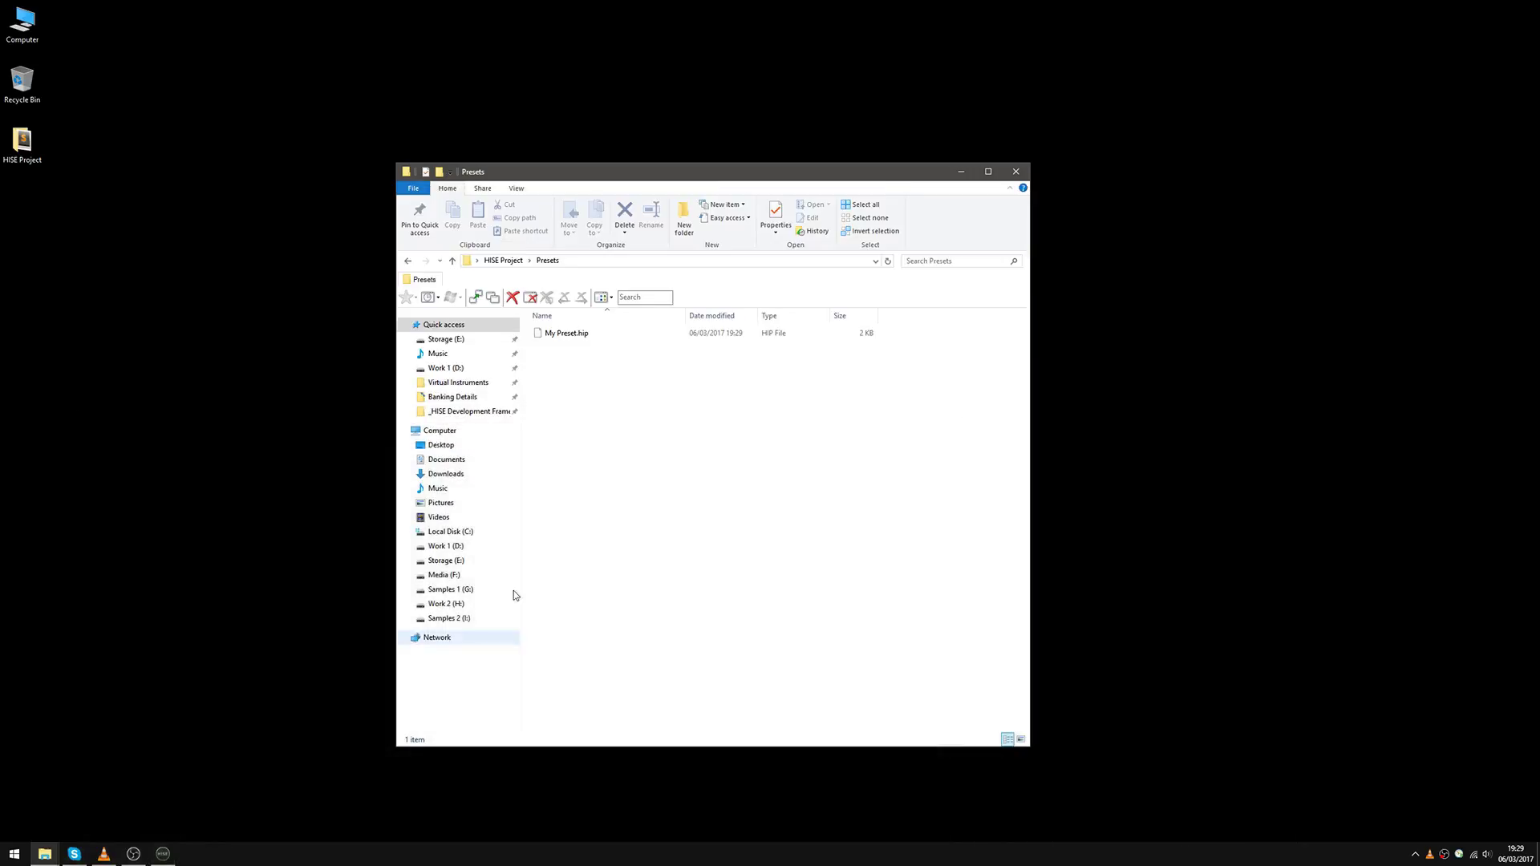
pyautogui.click(576, 340)
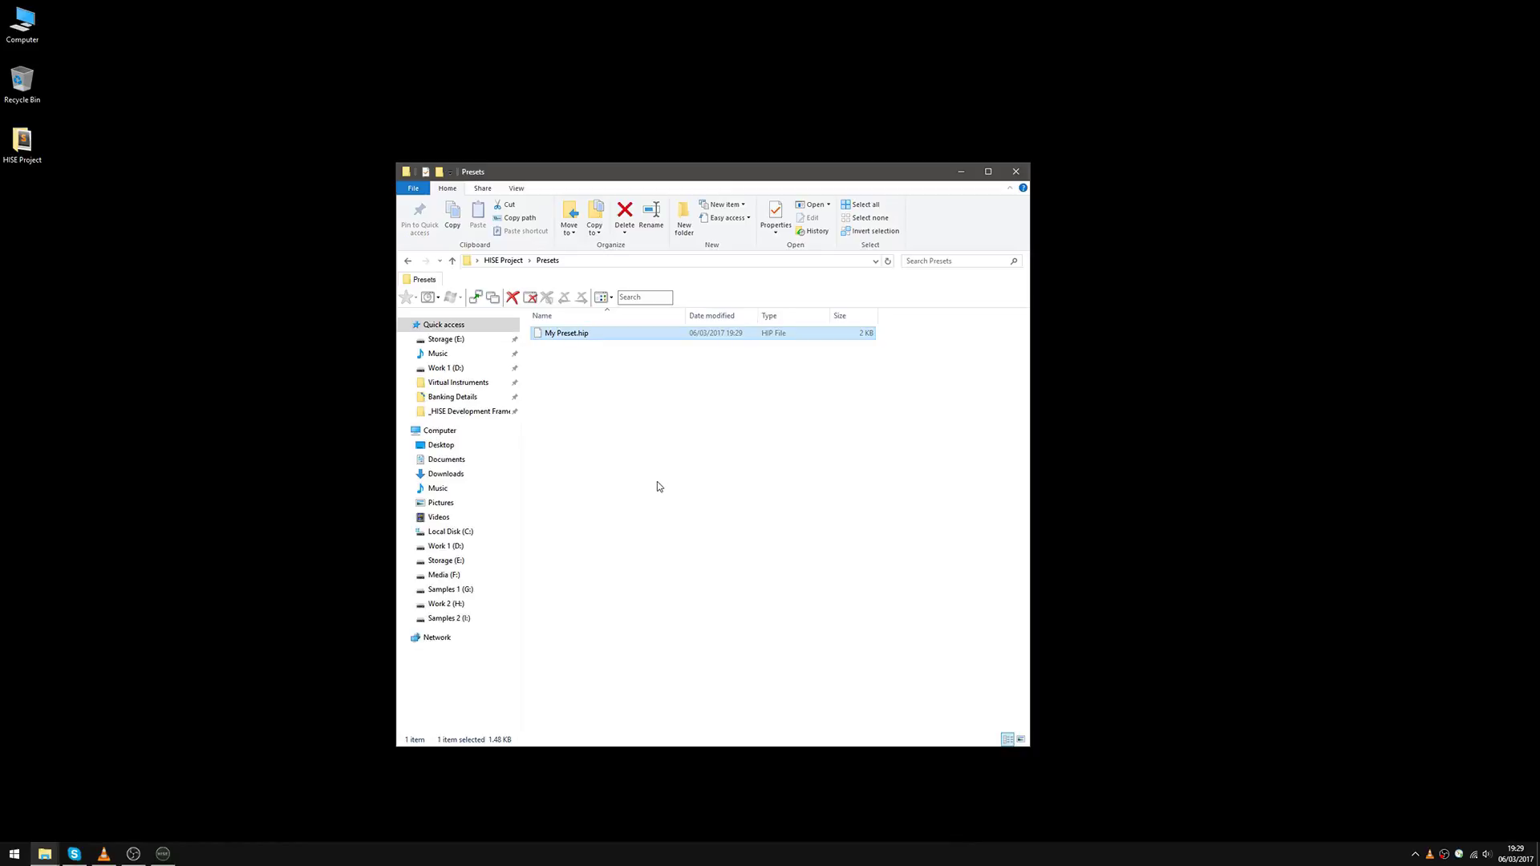
pyautogui.press('BackSpace')
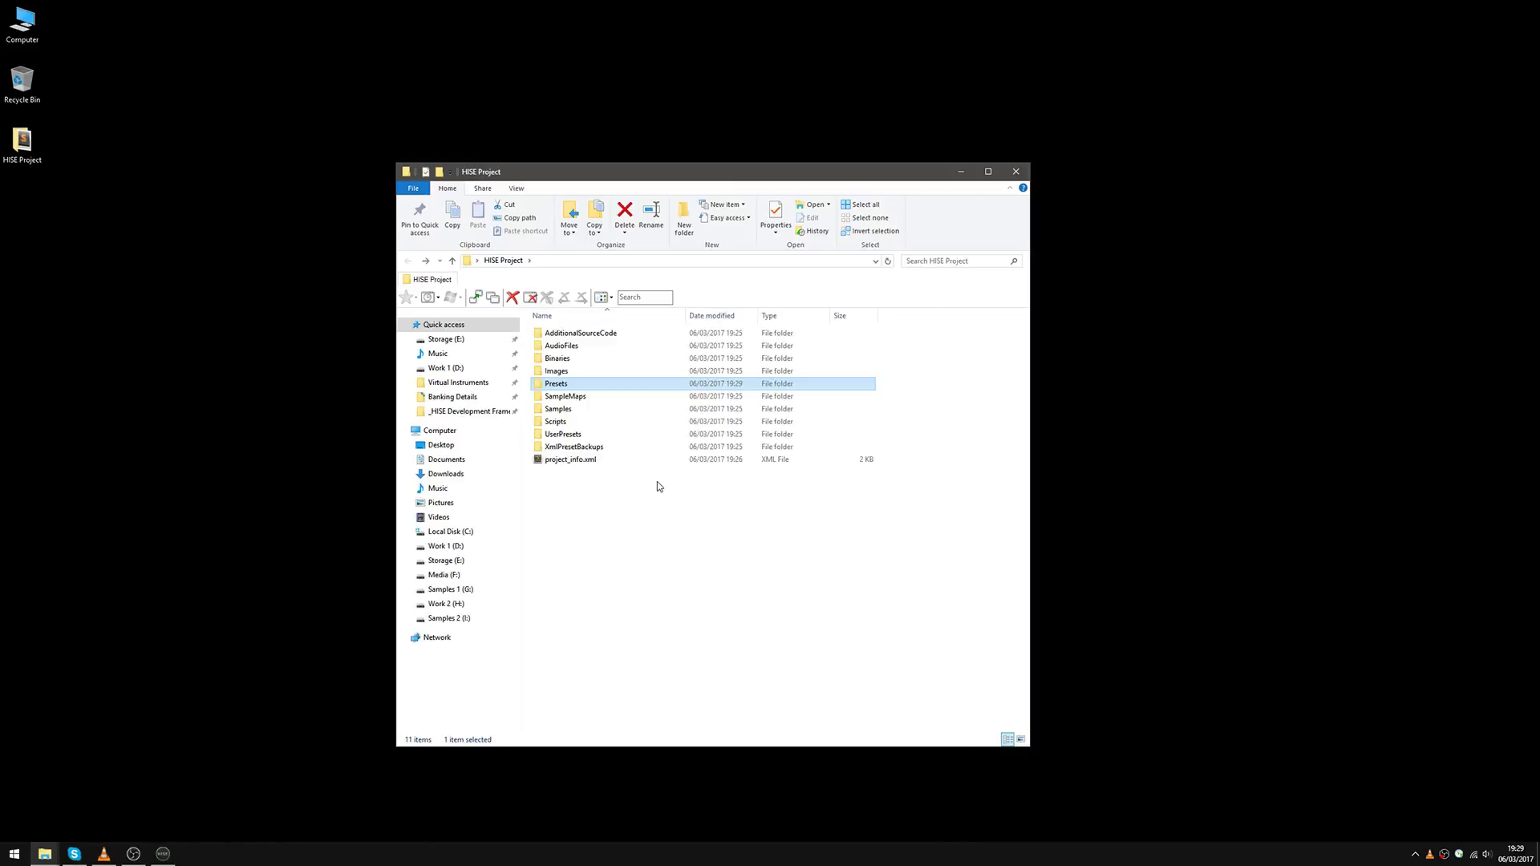
pyautogui.doubleClick(598, 402)
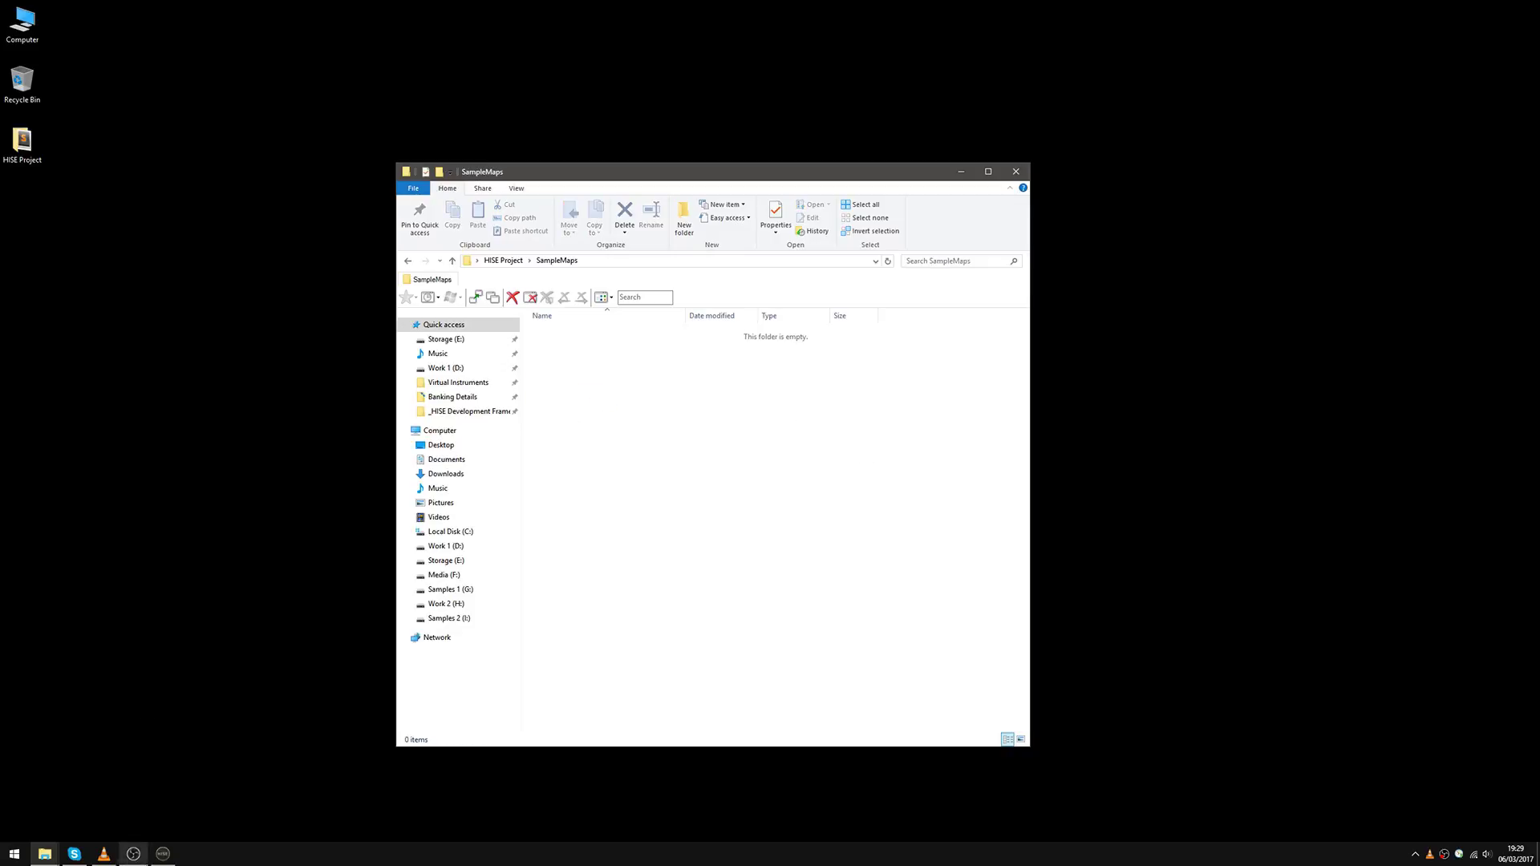
# Add a Sampler module to the My Preset master chain
pyautogui.click(161, 855)
pyautogui.click(518, 59)
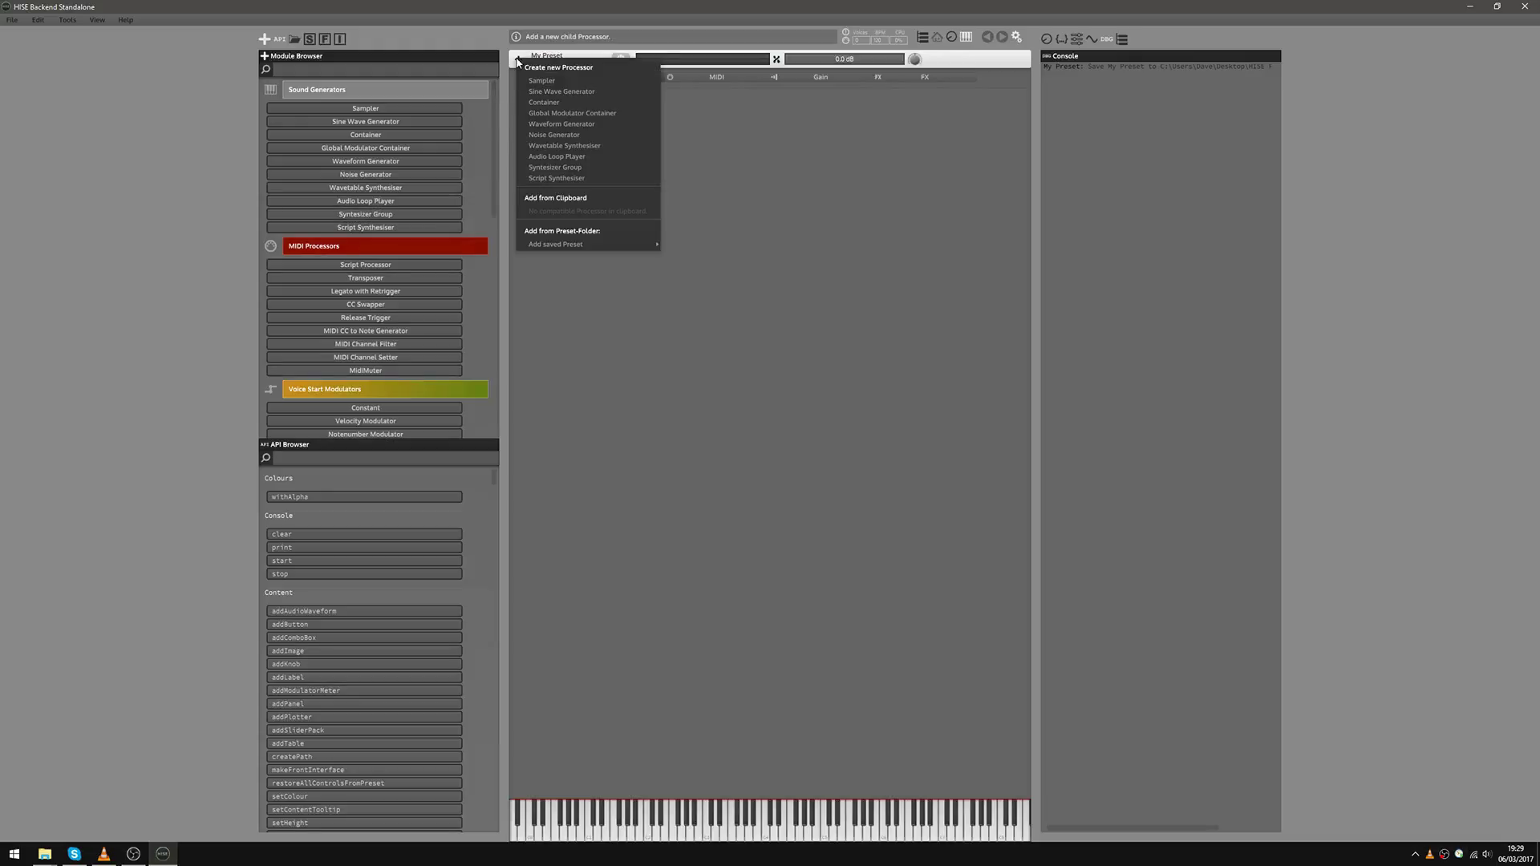
pyautogui.click(559, 82)
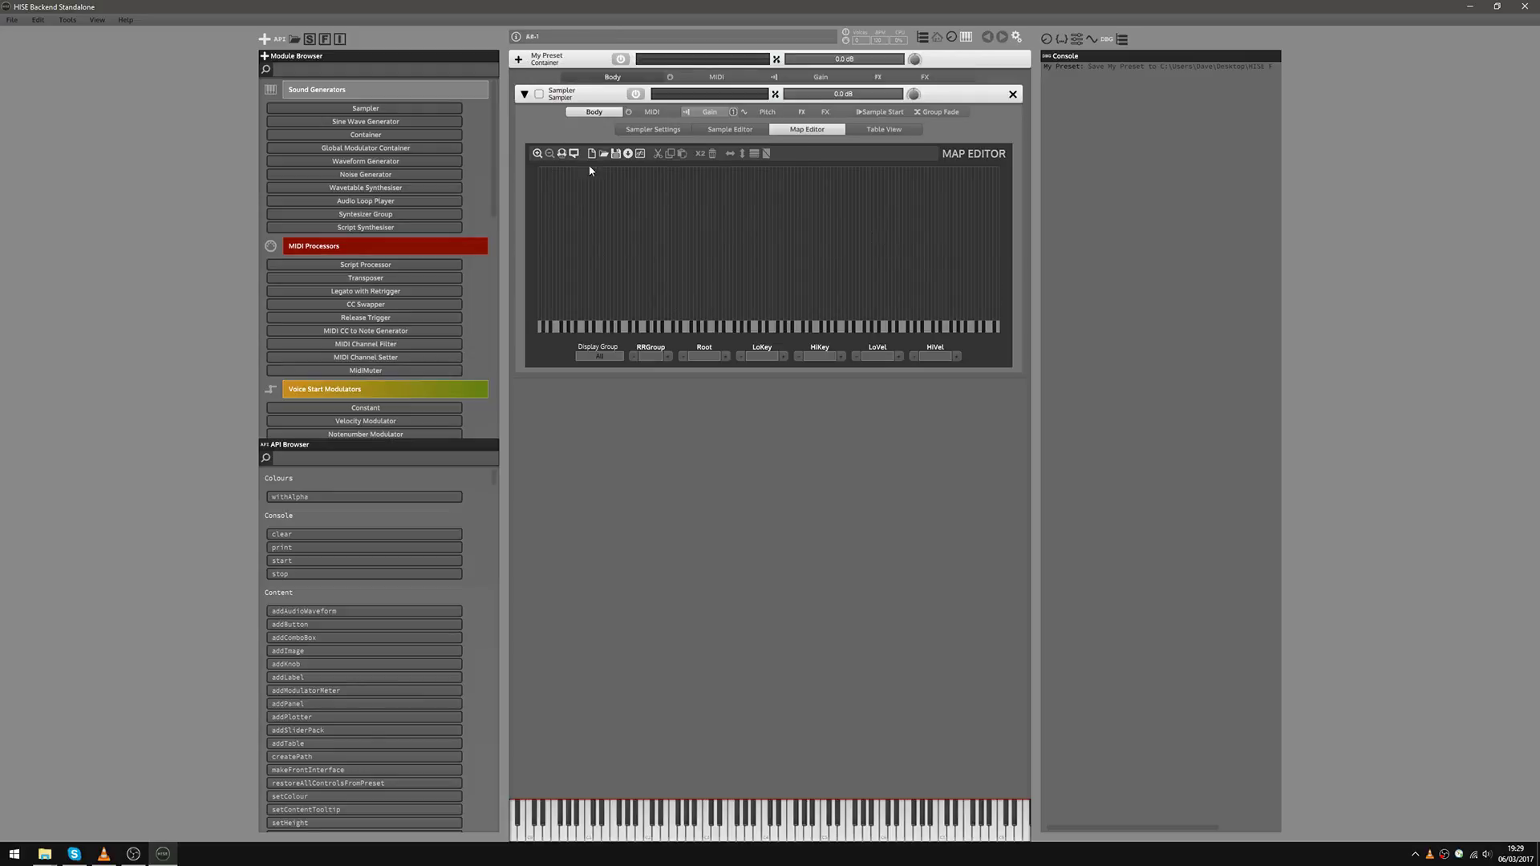
# Zoom into the Sampler's Map Editor, then zoom back out to full range
pyautogui.click(537, 154)
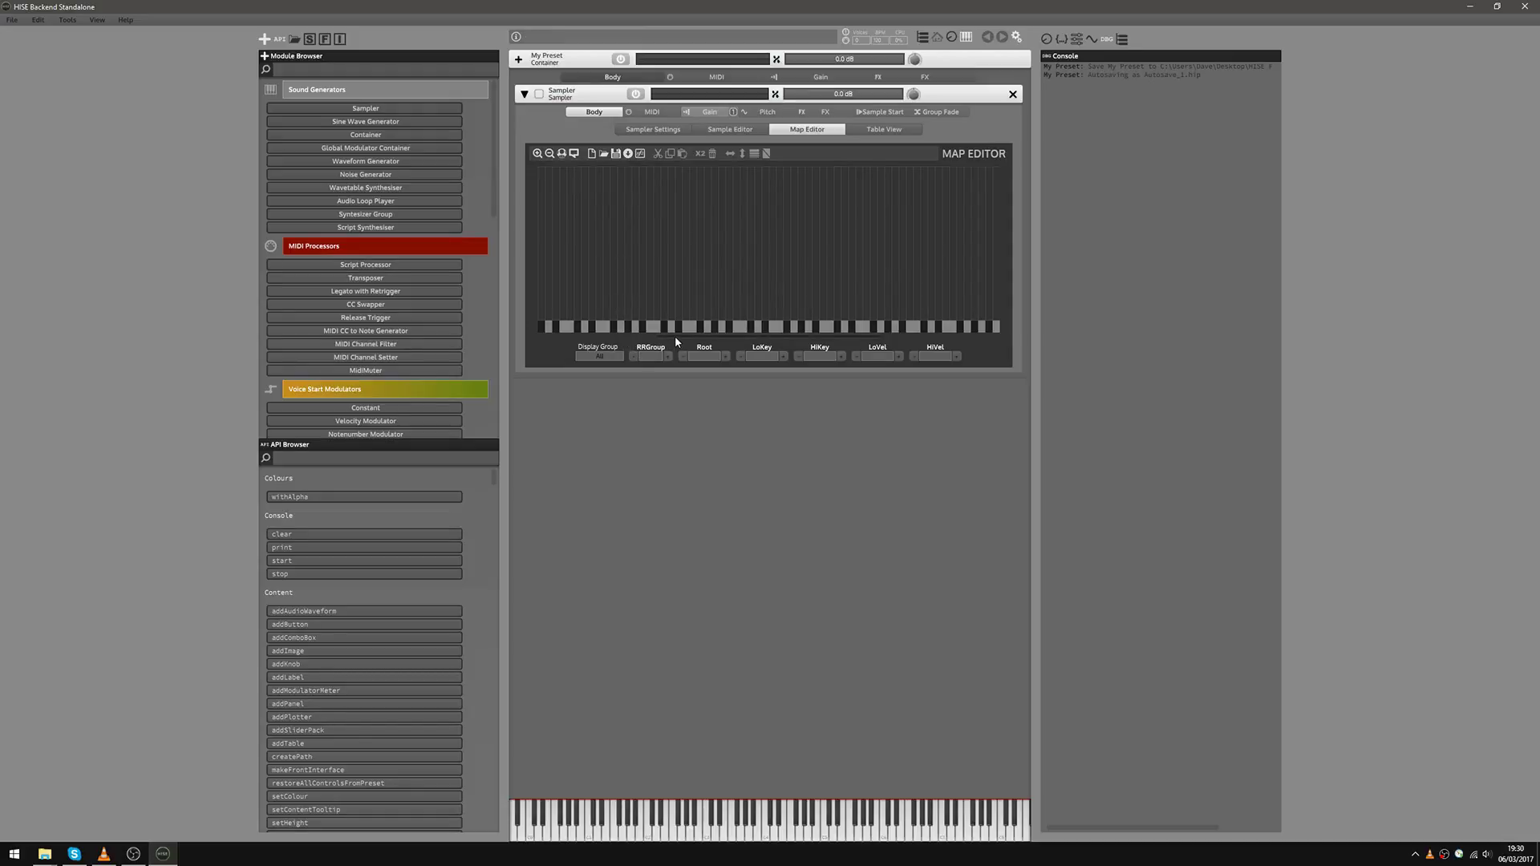
pyautogui.scroll(-2, 675, 337)
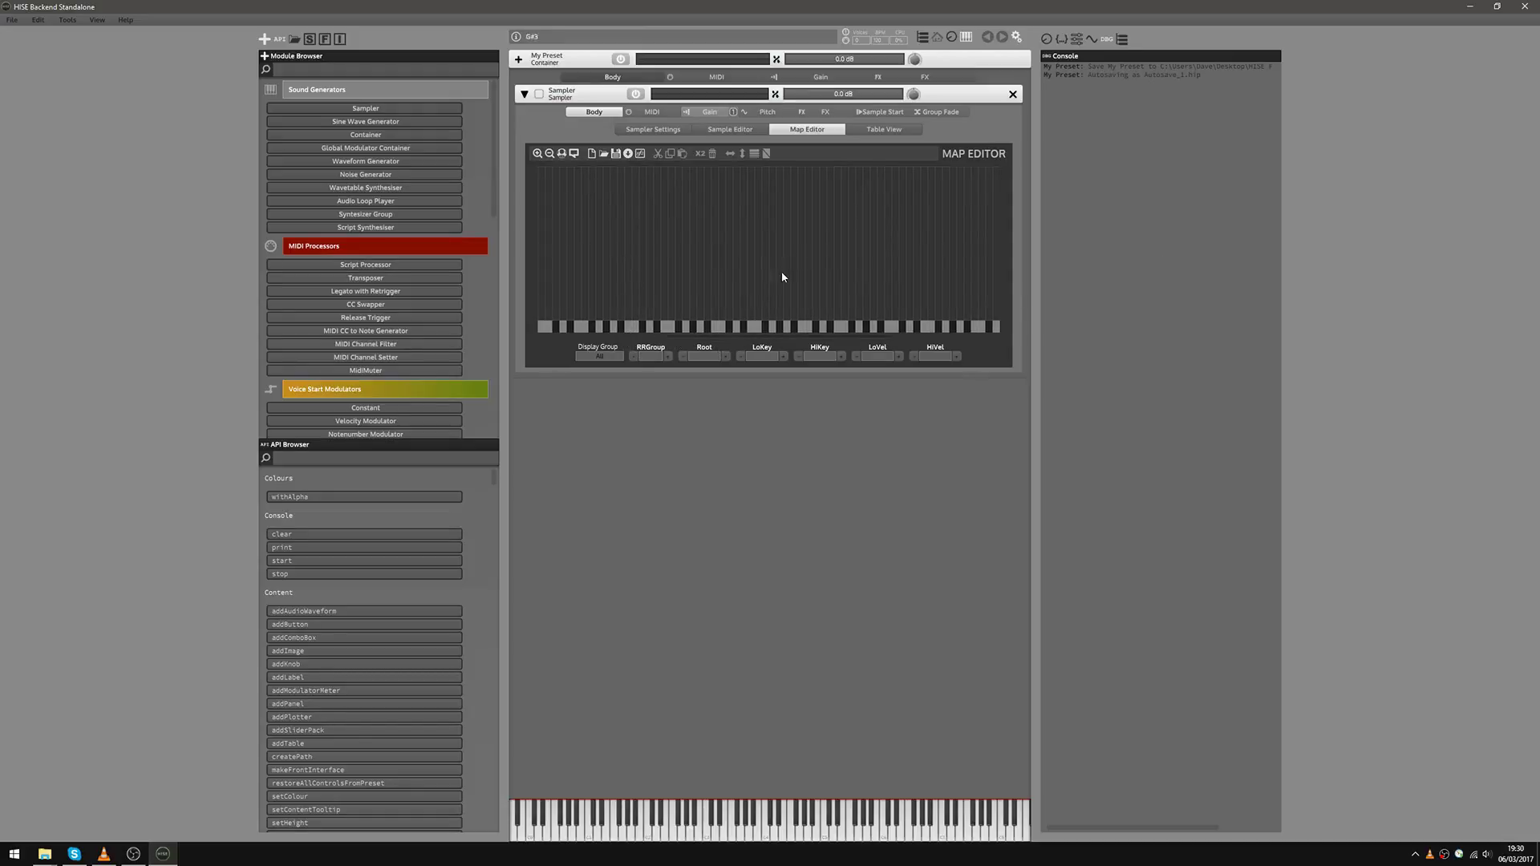
pyautogui.scroll(-3, 844, 341)
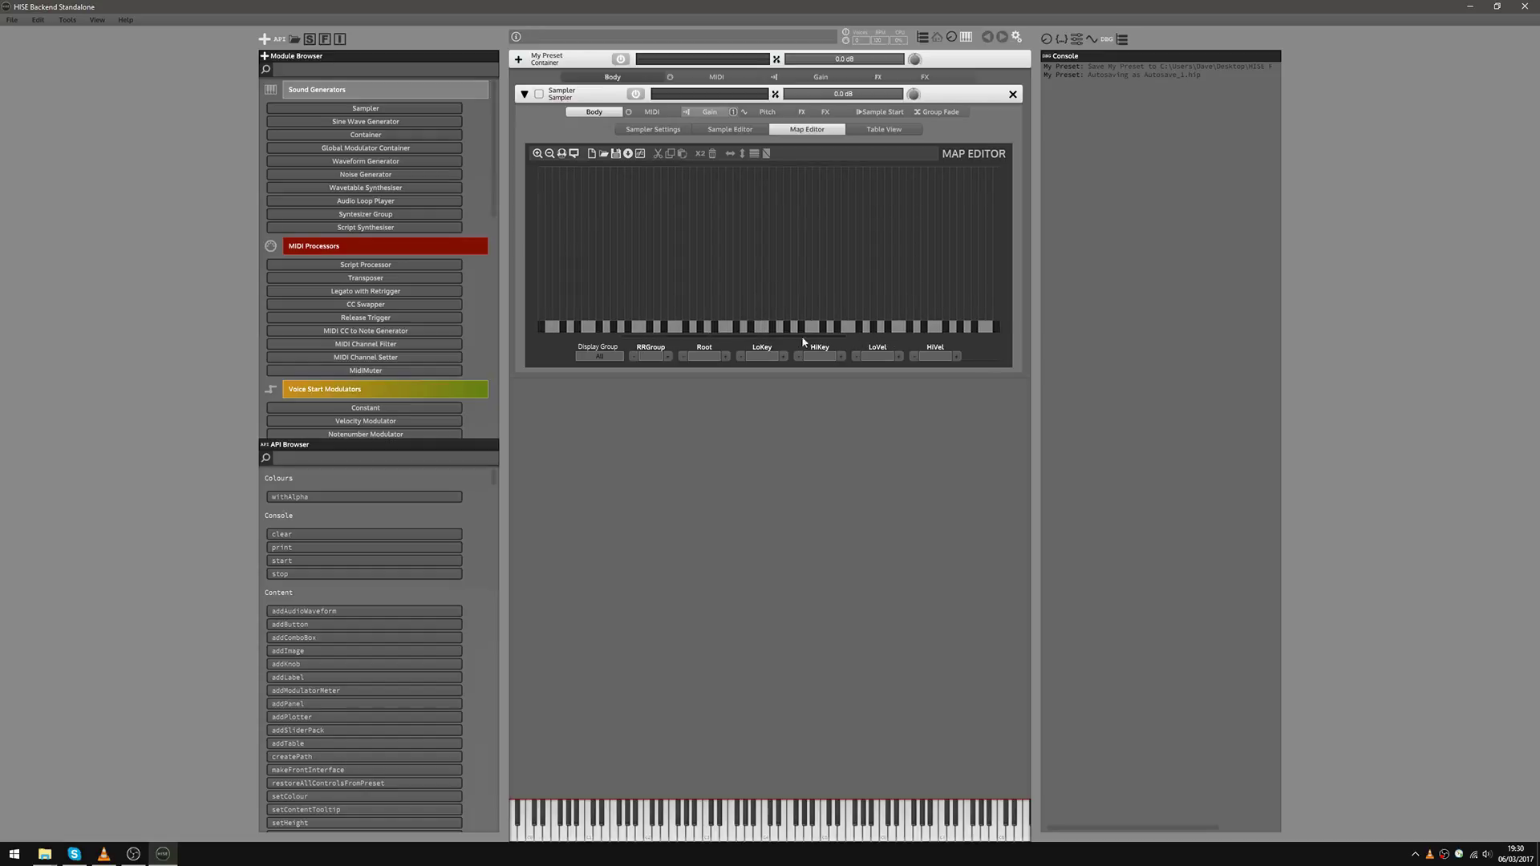
pyautogui.click(549, 153)
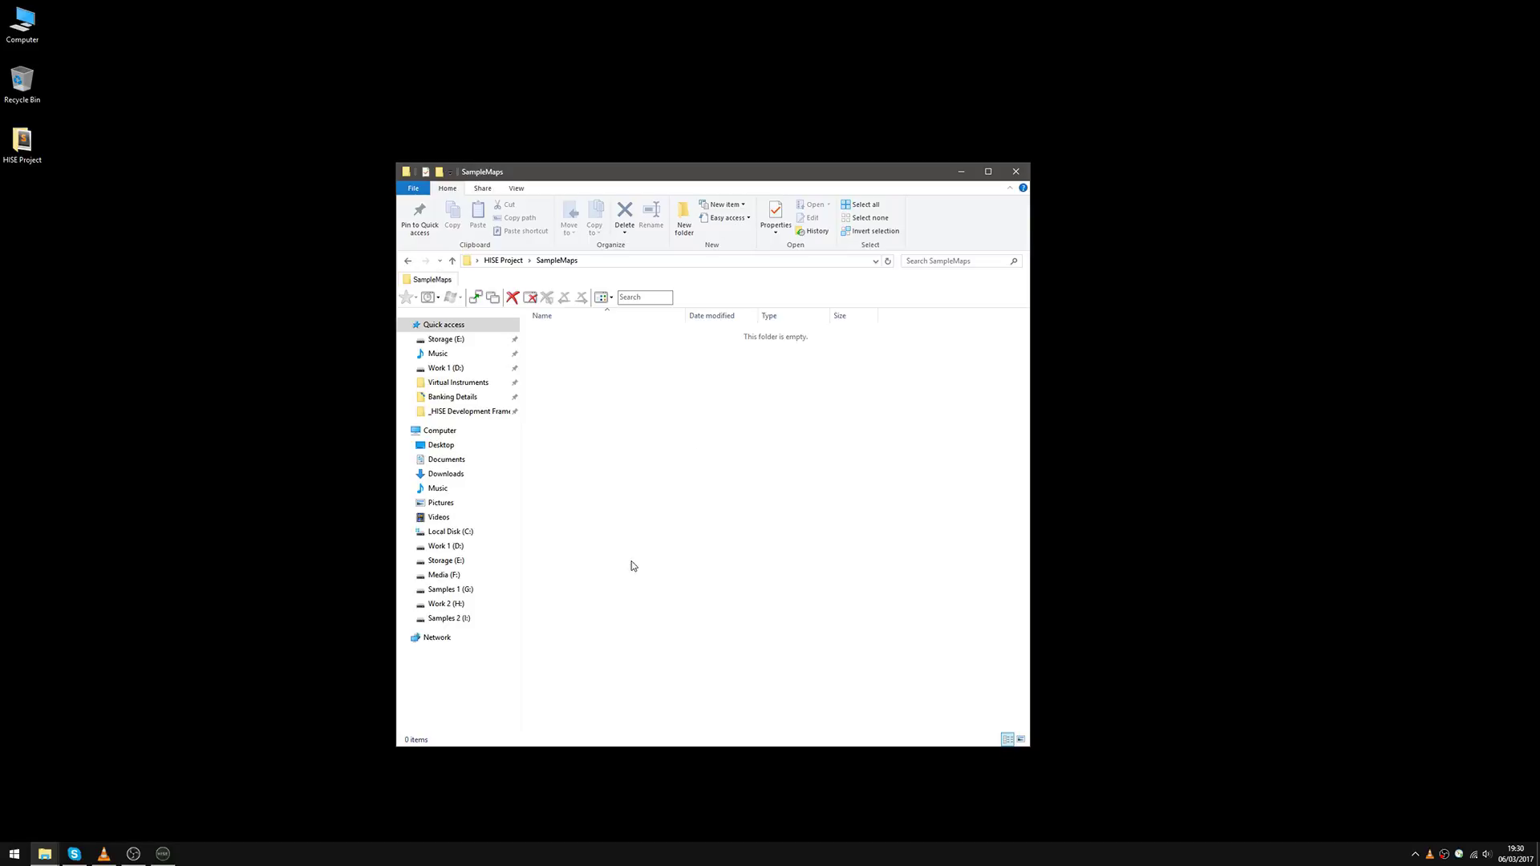
pyautogui.click(163, 854)
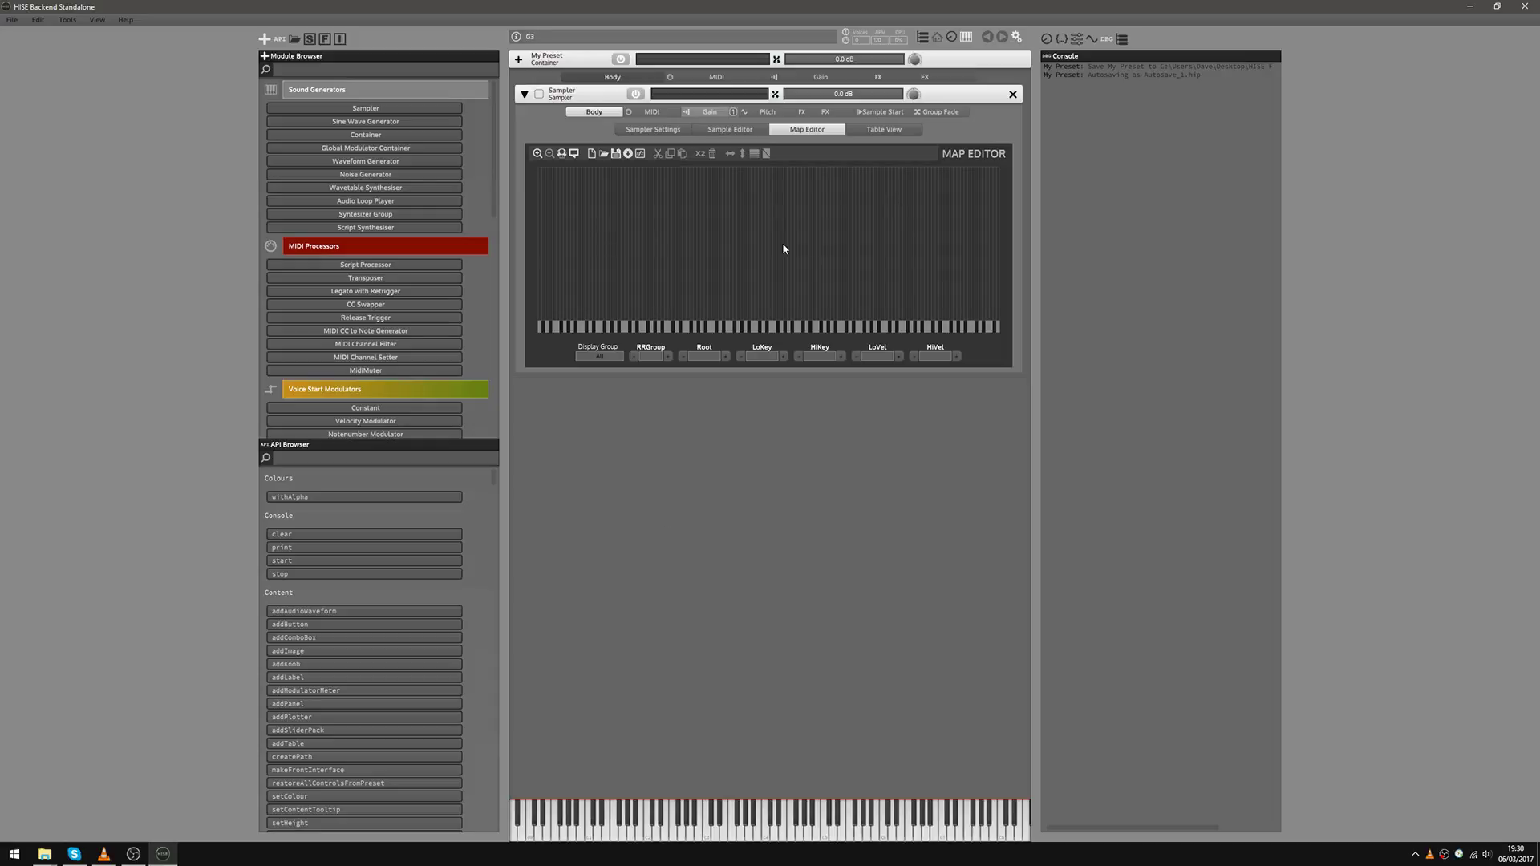
pyautogui.rightClick(707, 208)
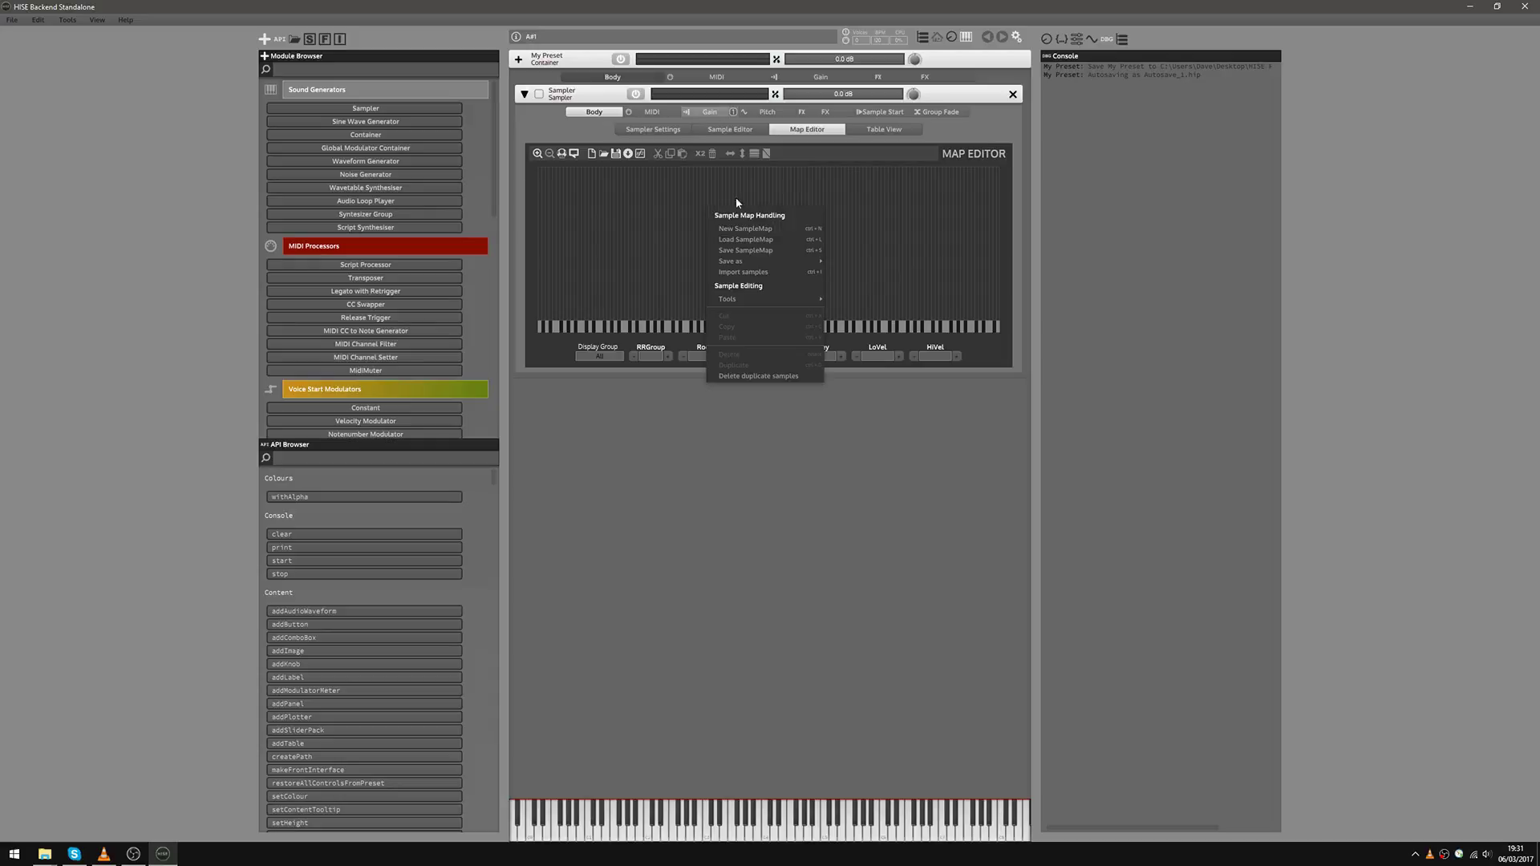
pyautogui.click(883, 231)
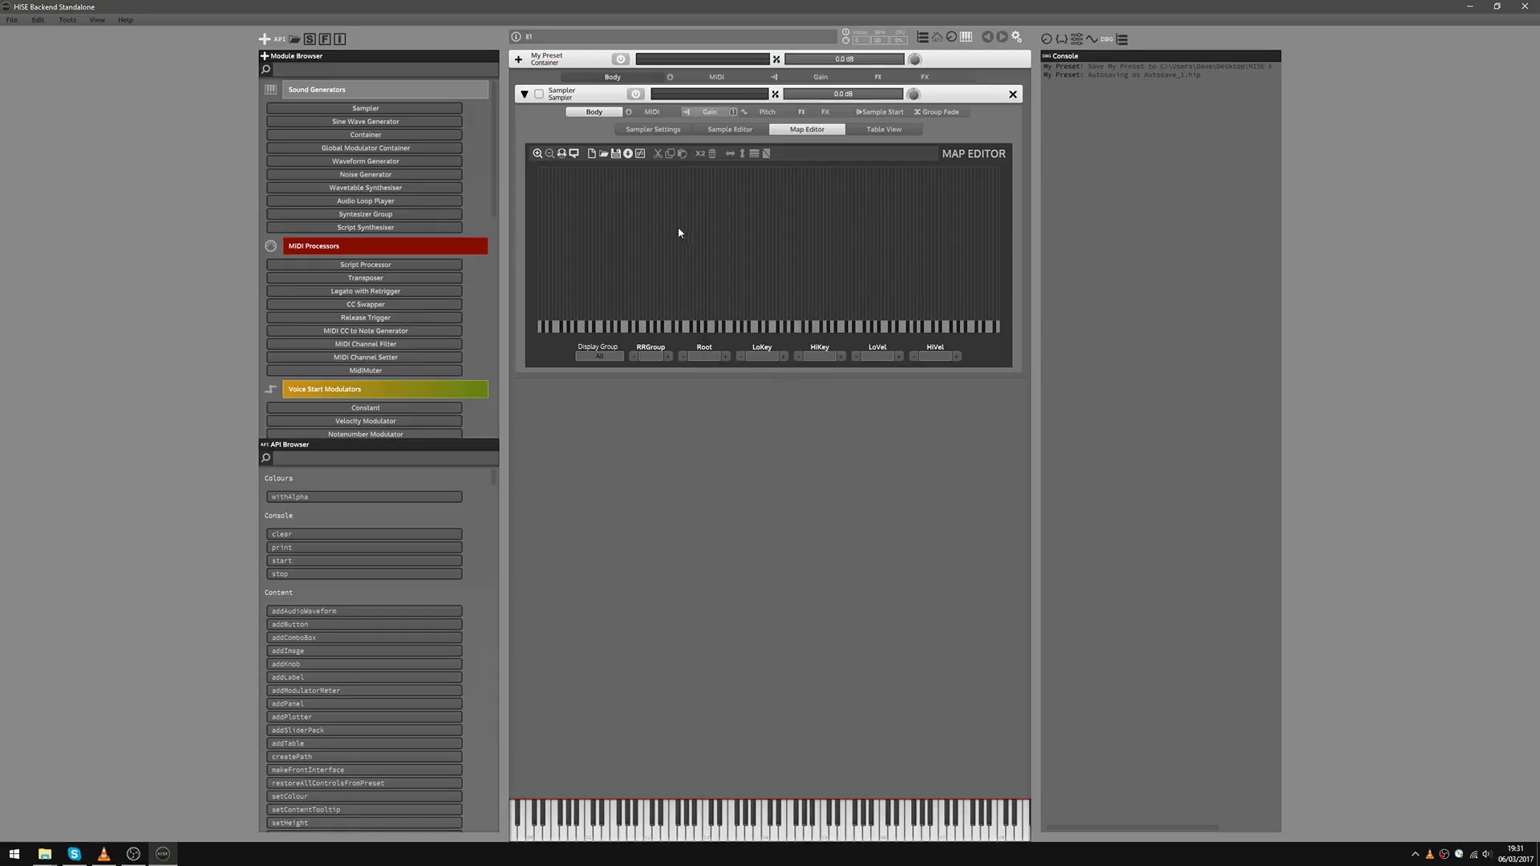
pyautogui.rightClick(738, 213)
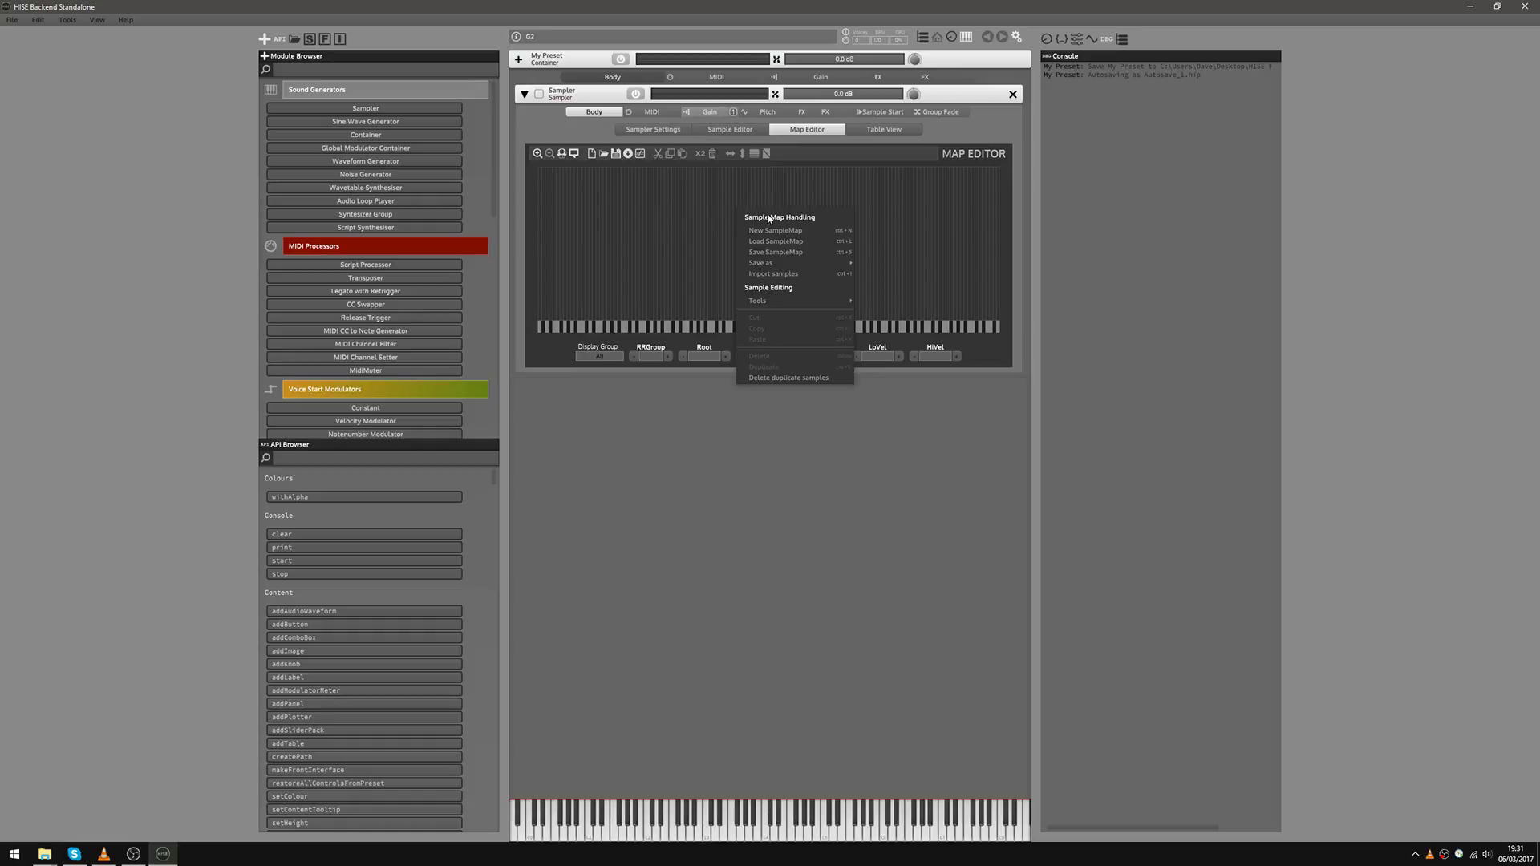
pyautogui.click(658, 235)
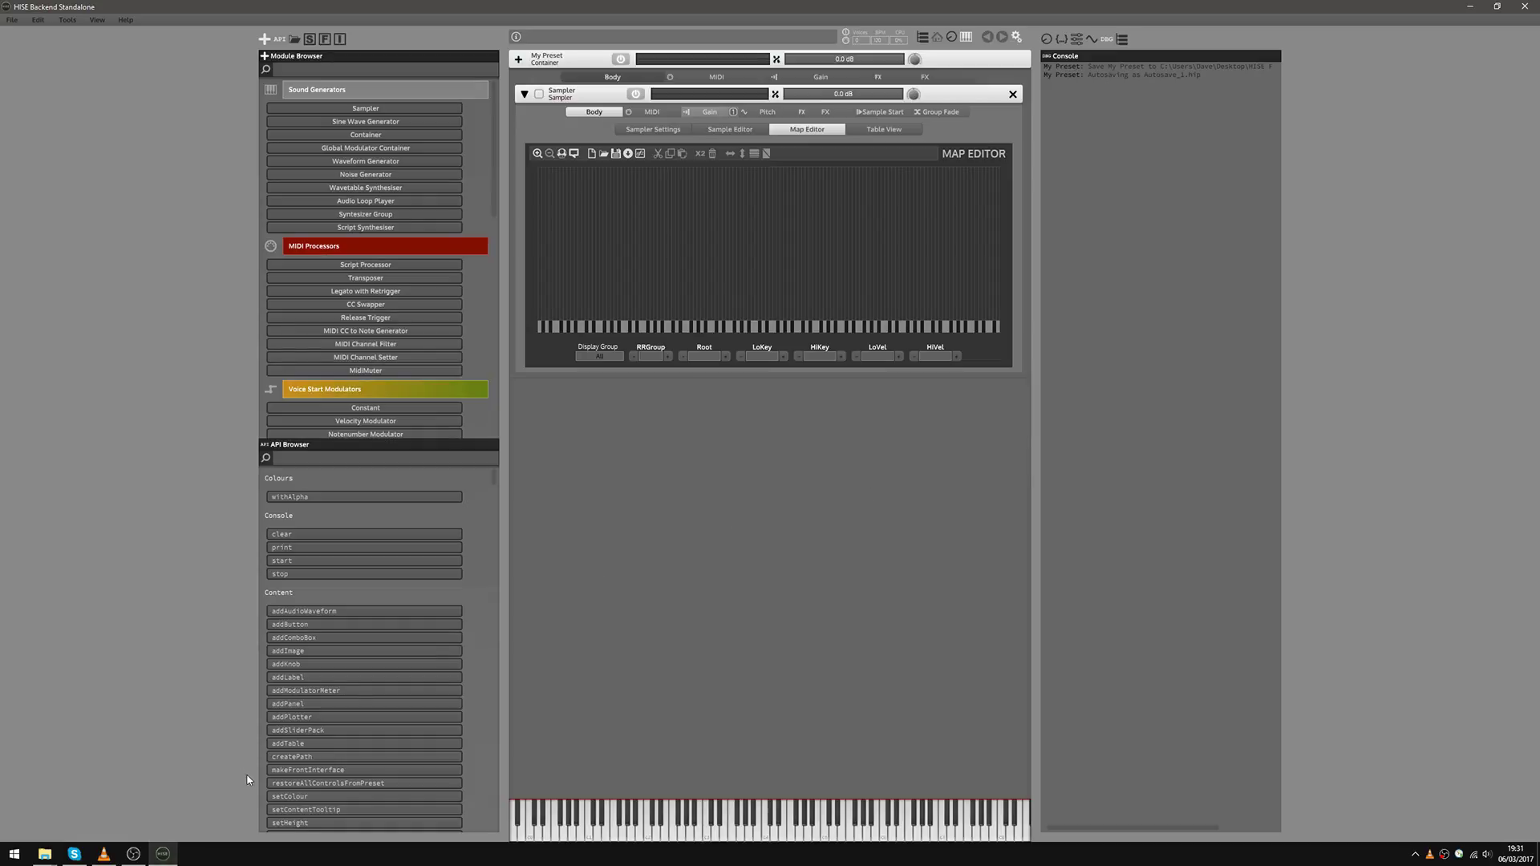
pyautogui.click(163, 854)
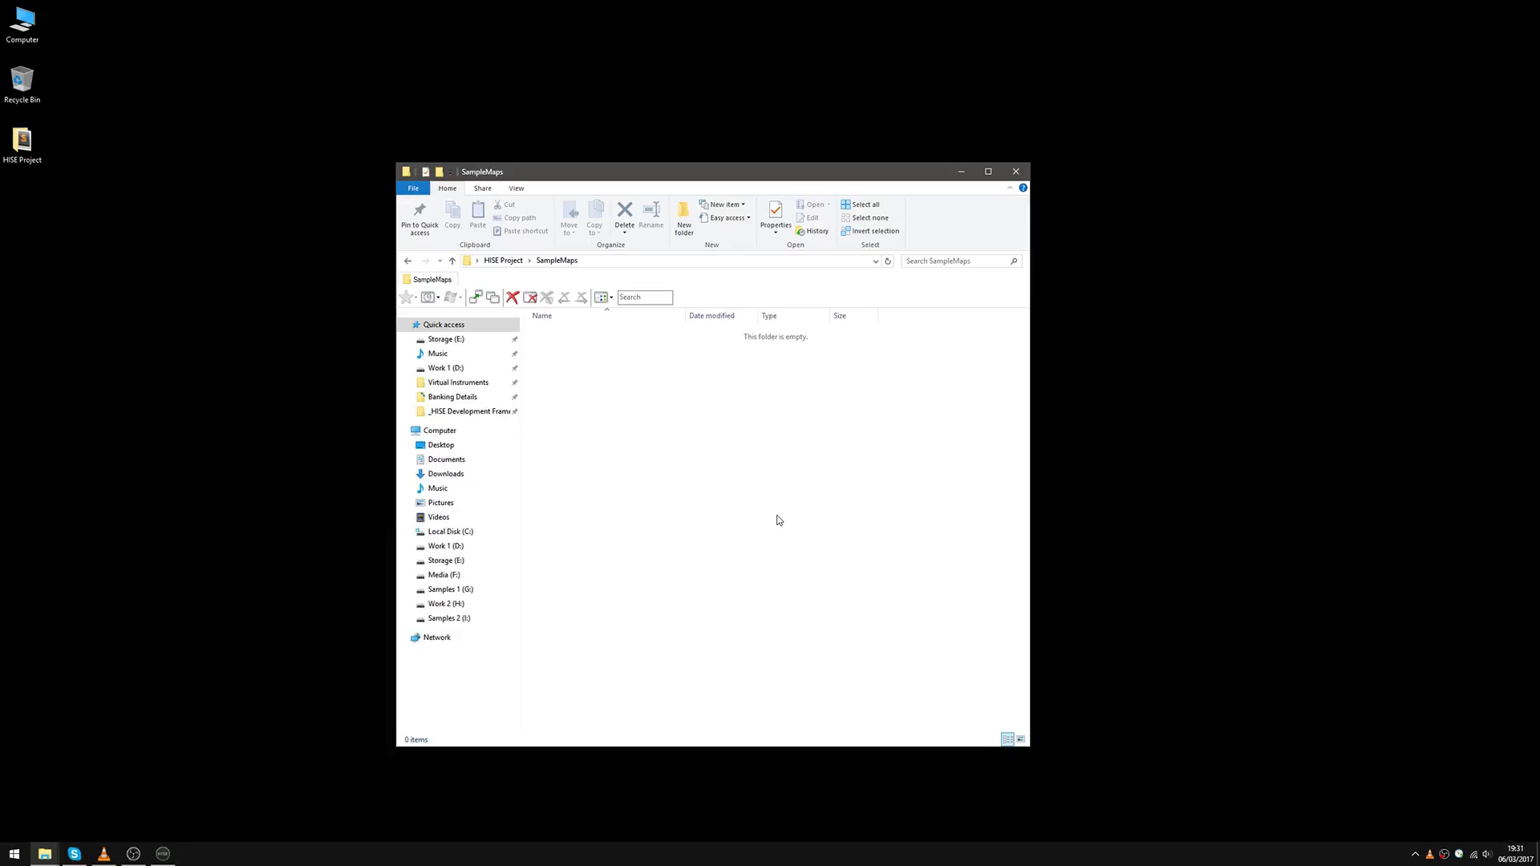
# Confirm the project's Samples folder is empty and return to the HISE Project folder
pyautogui.press('BackSpace')
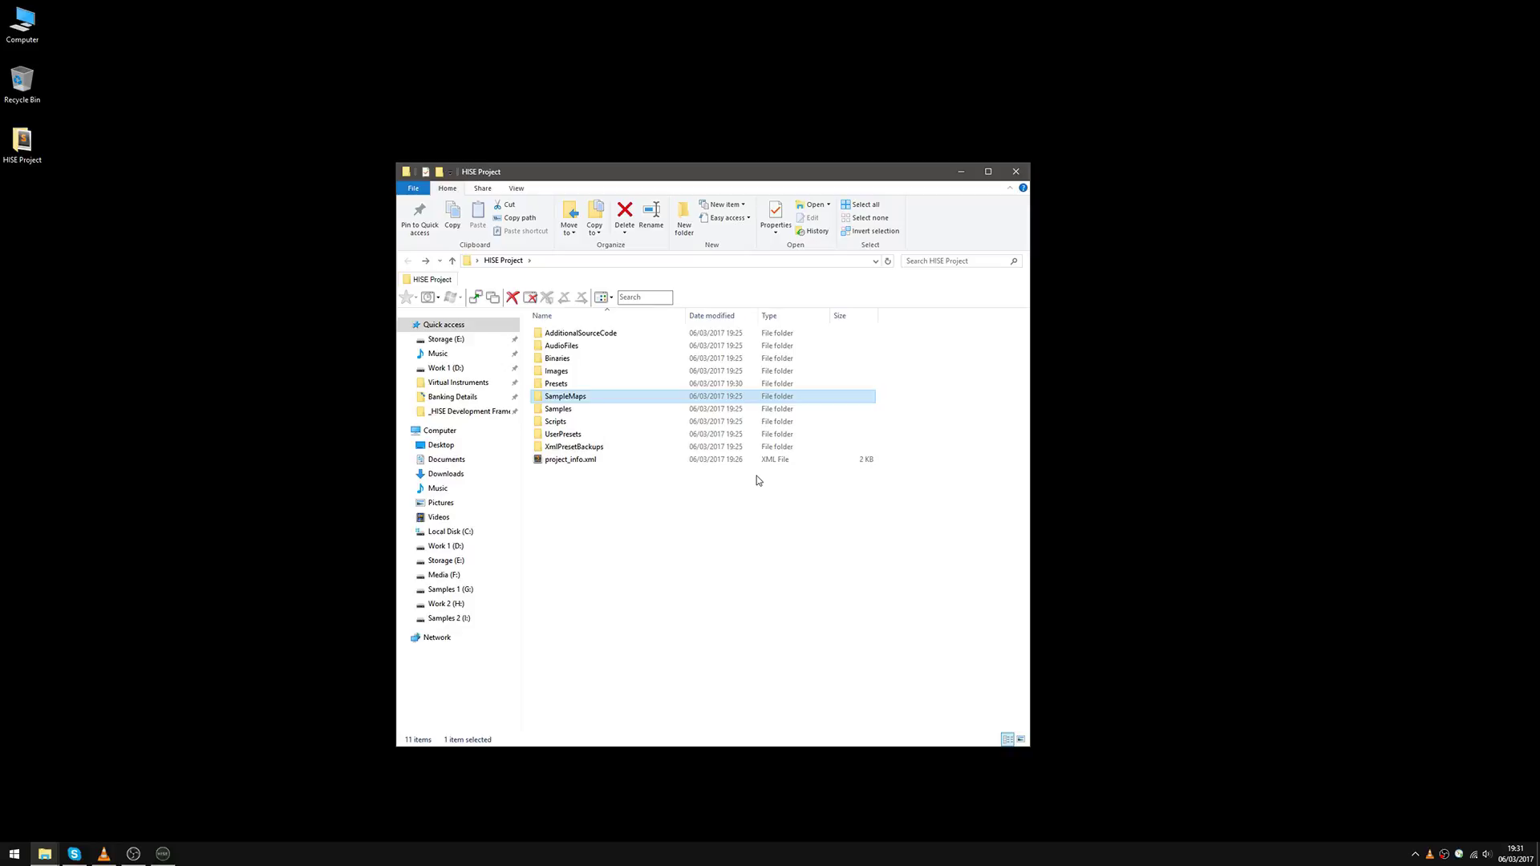
pyautogui.doubleClick(584, 410)
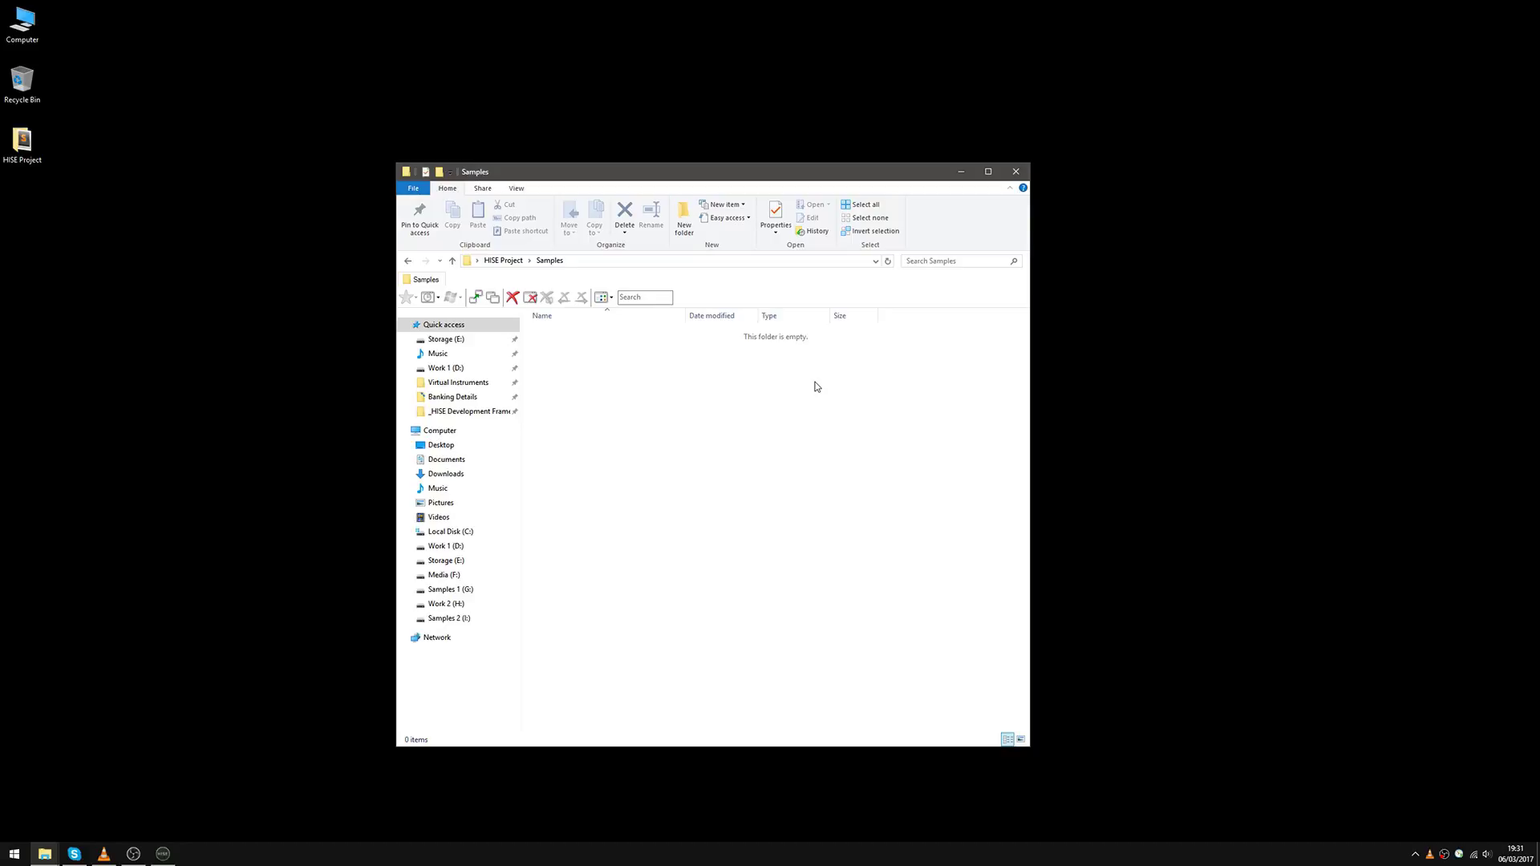
pyautogui.press('BackSpace')
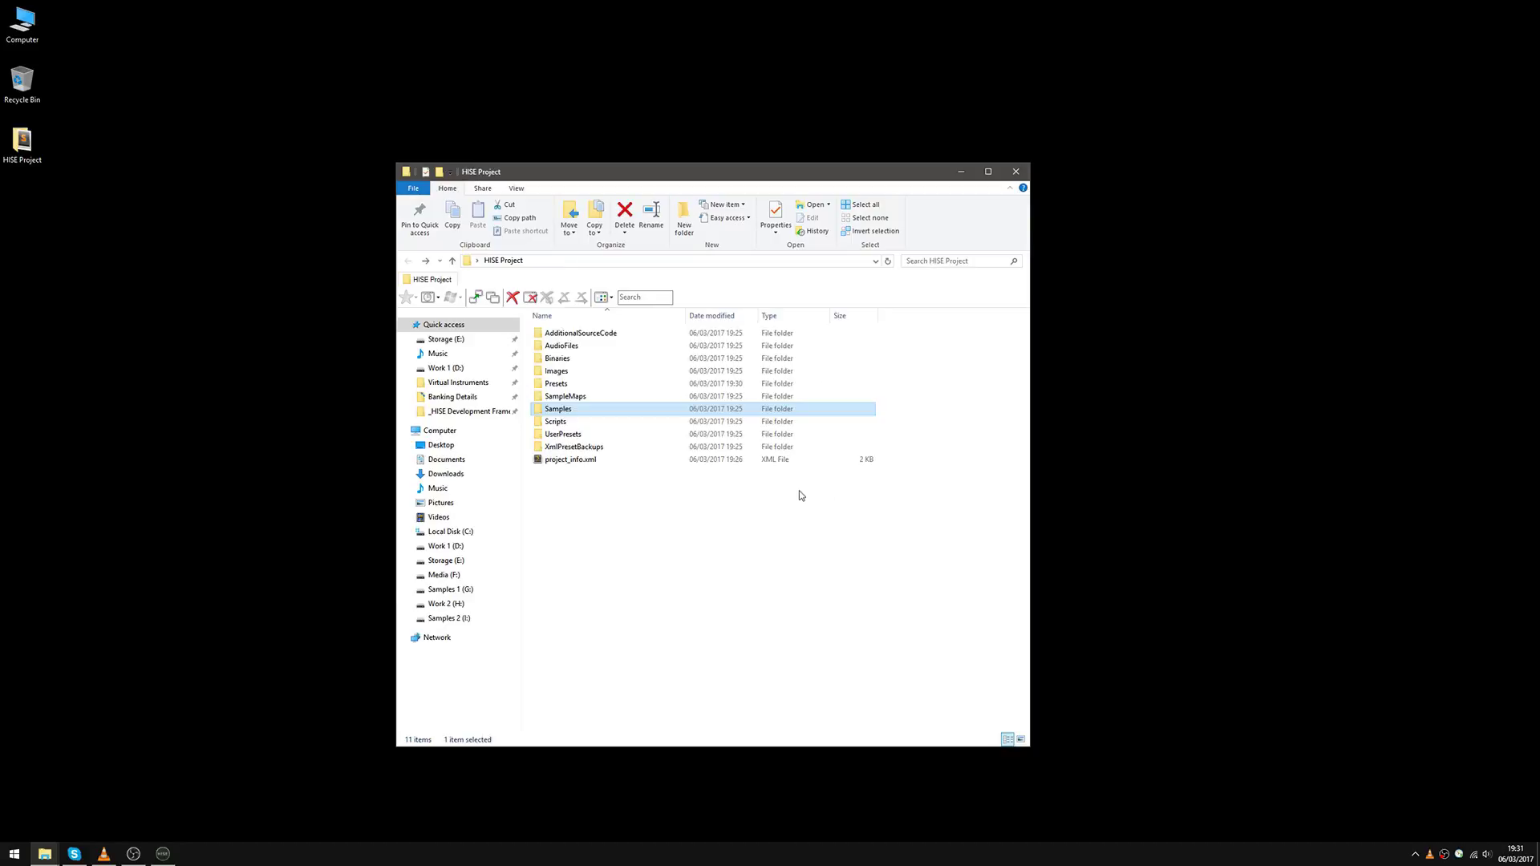
pyautogui.click(705, 596)
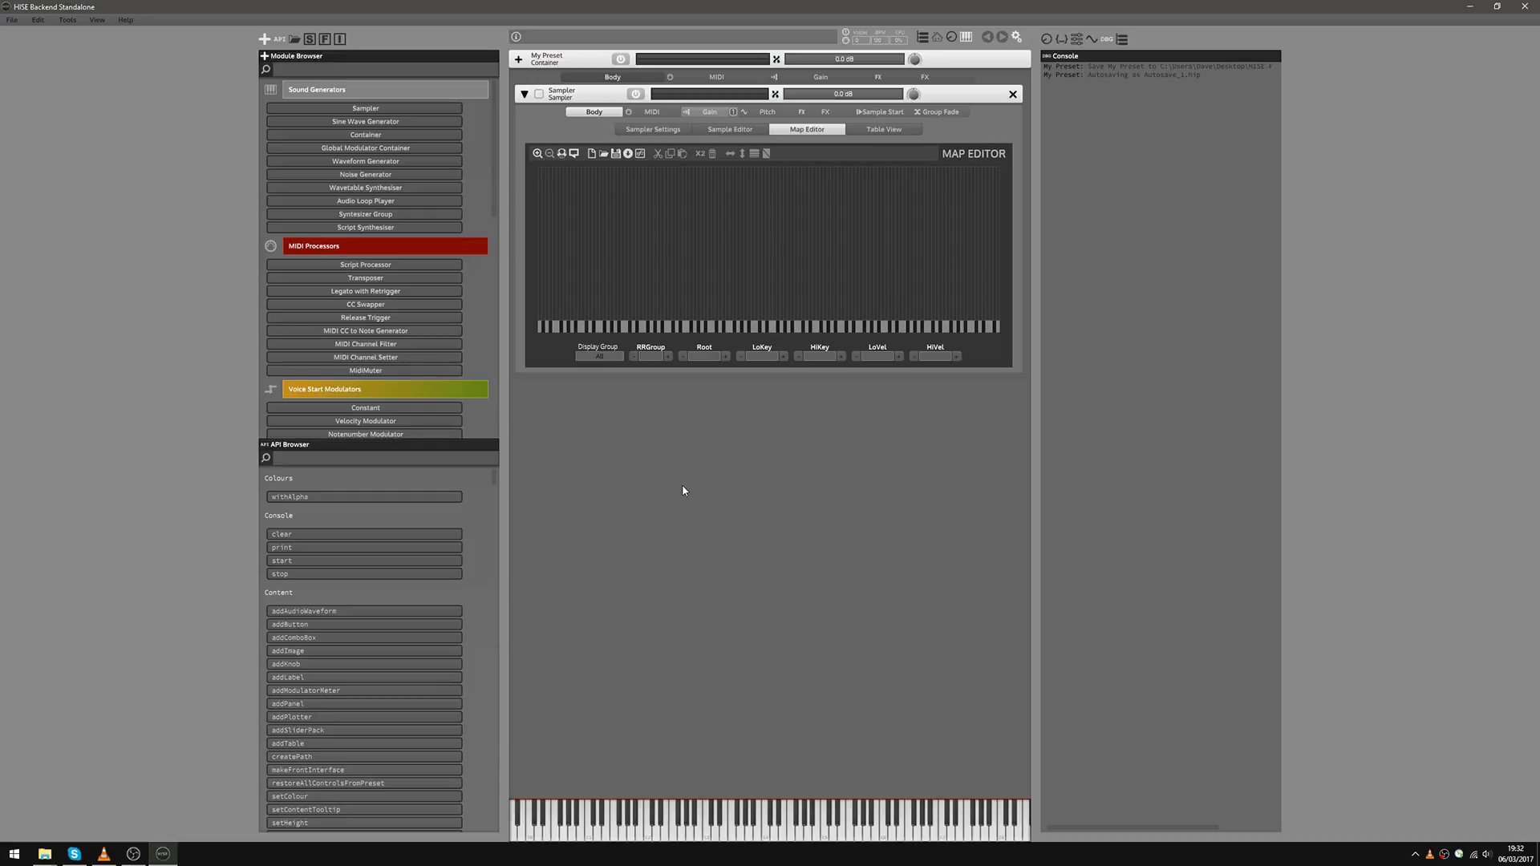
# Use the sample management tools to choose Desktop as the new sample folder location
pyautogui.click(66, 25)
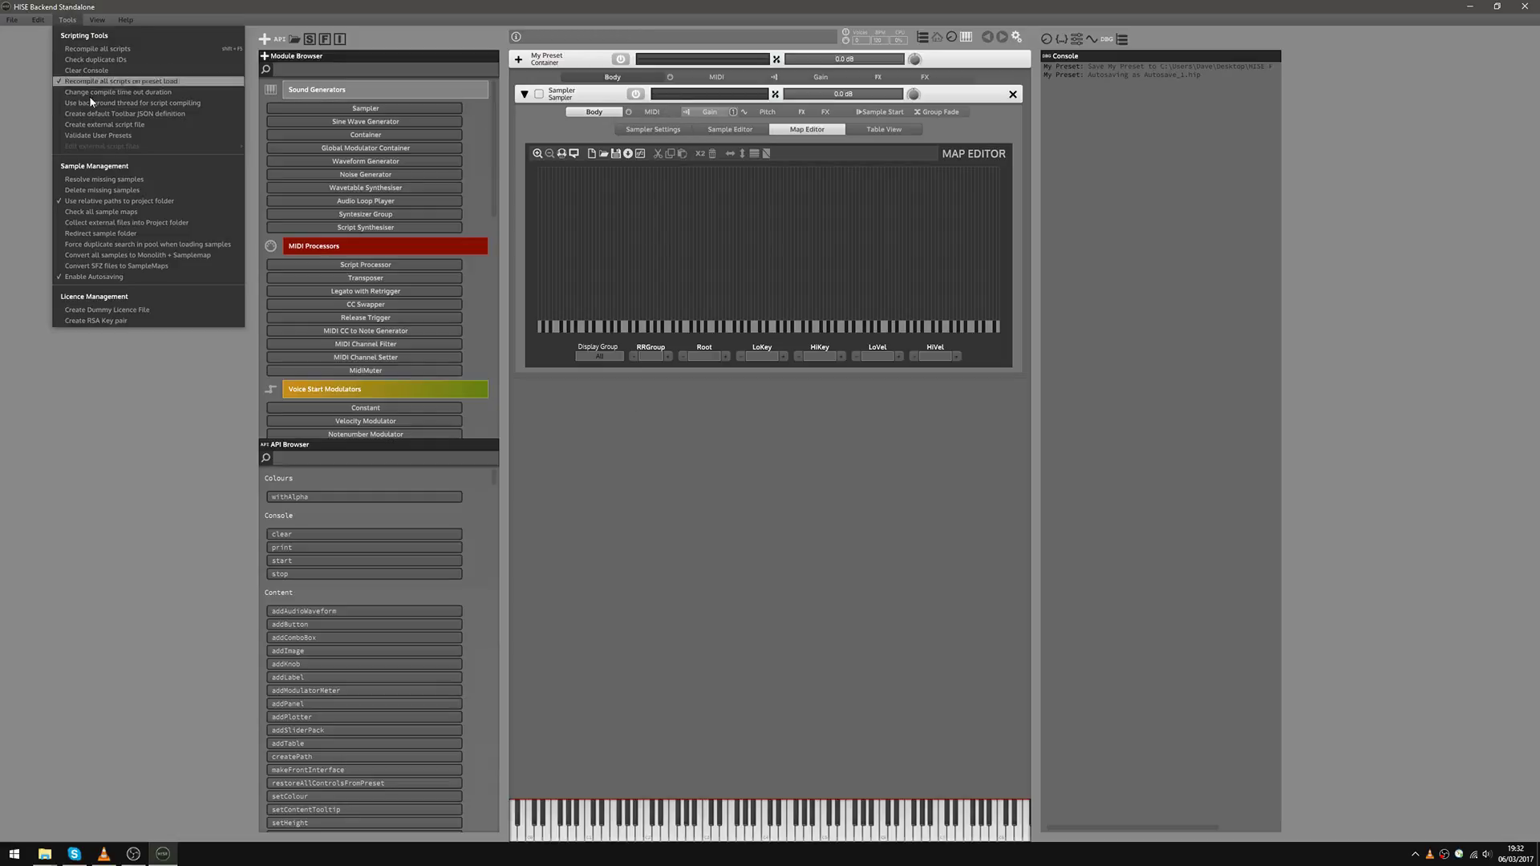
pyautogui.click(124, 234)
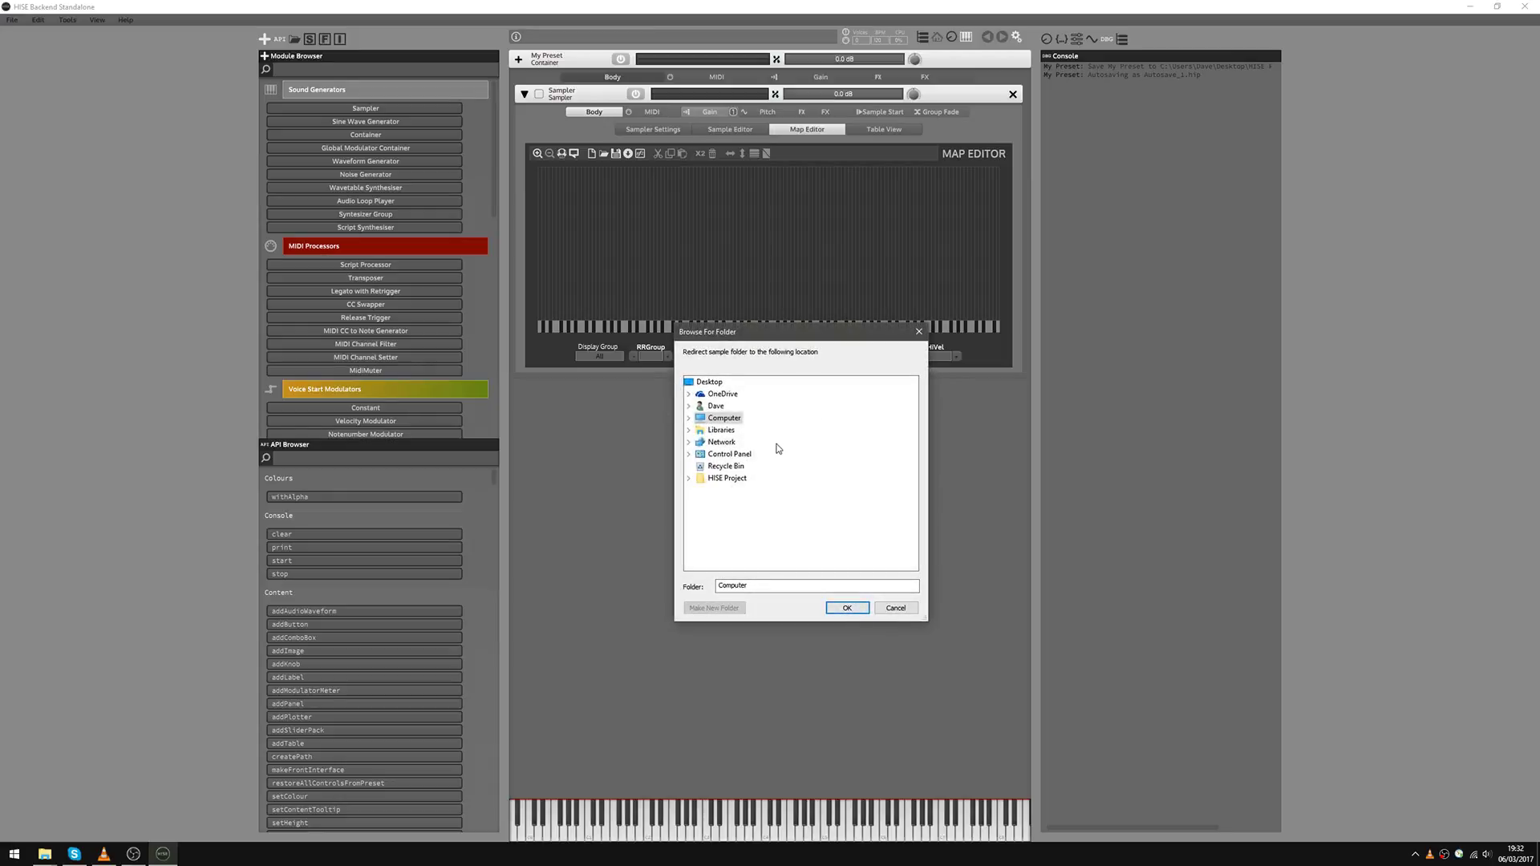
pyautogui.click(707, 382)
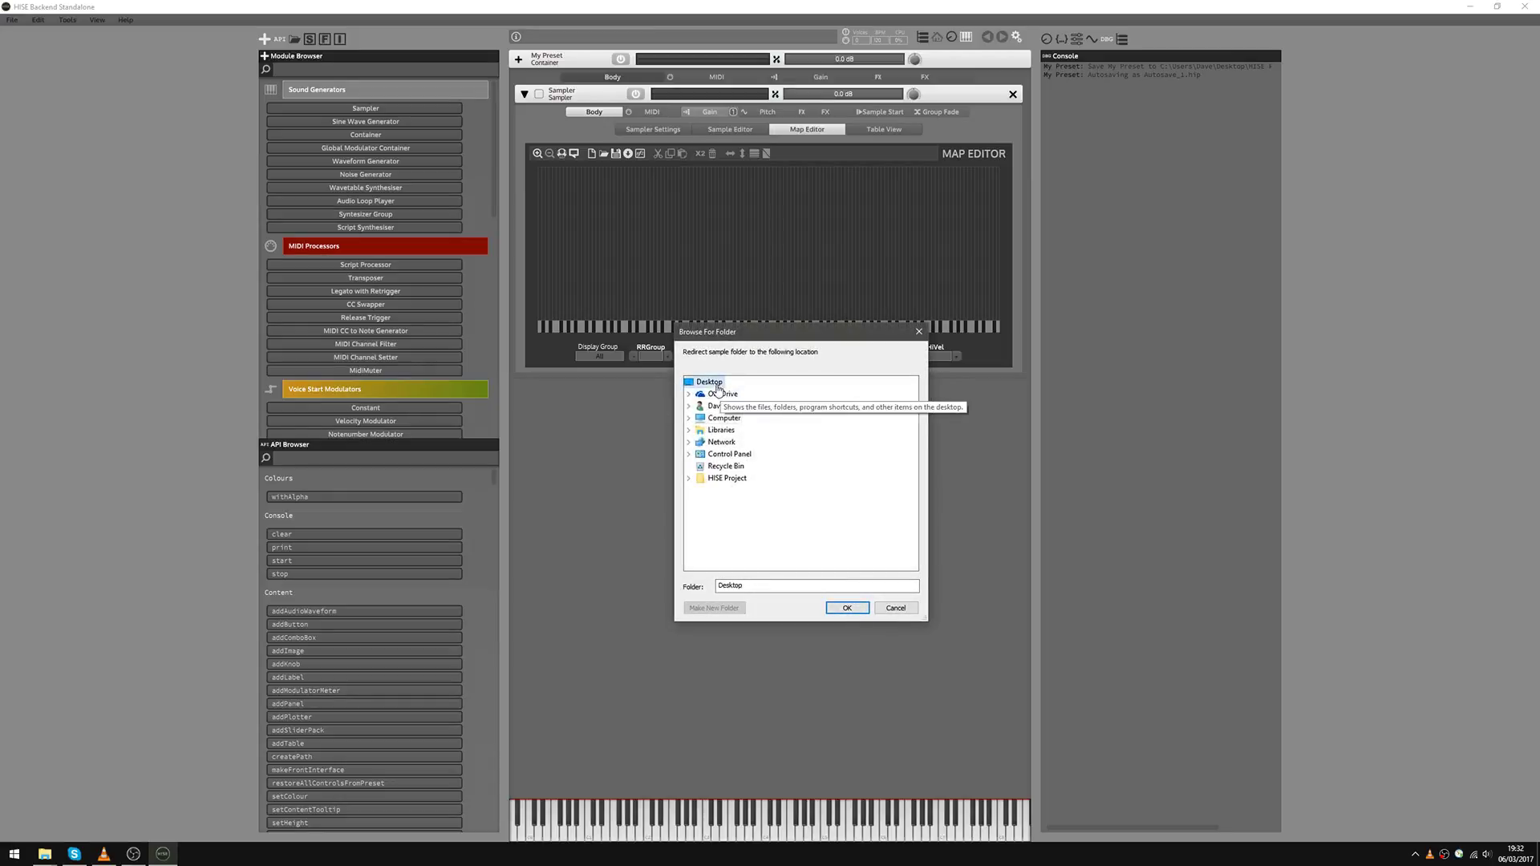
pyautogui.click(849, 609)
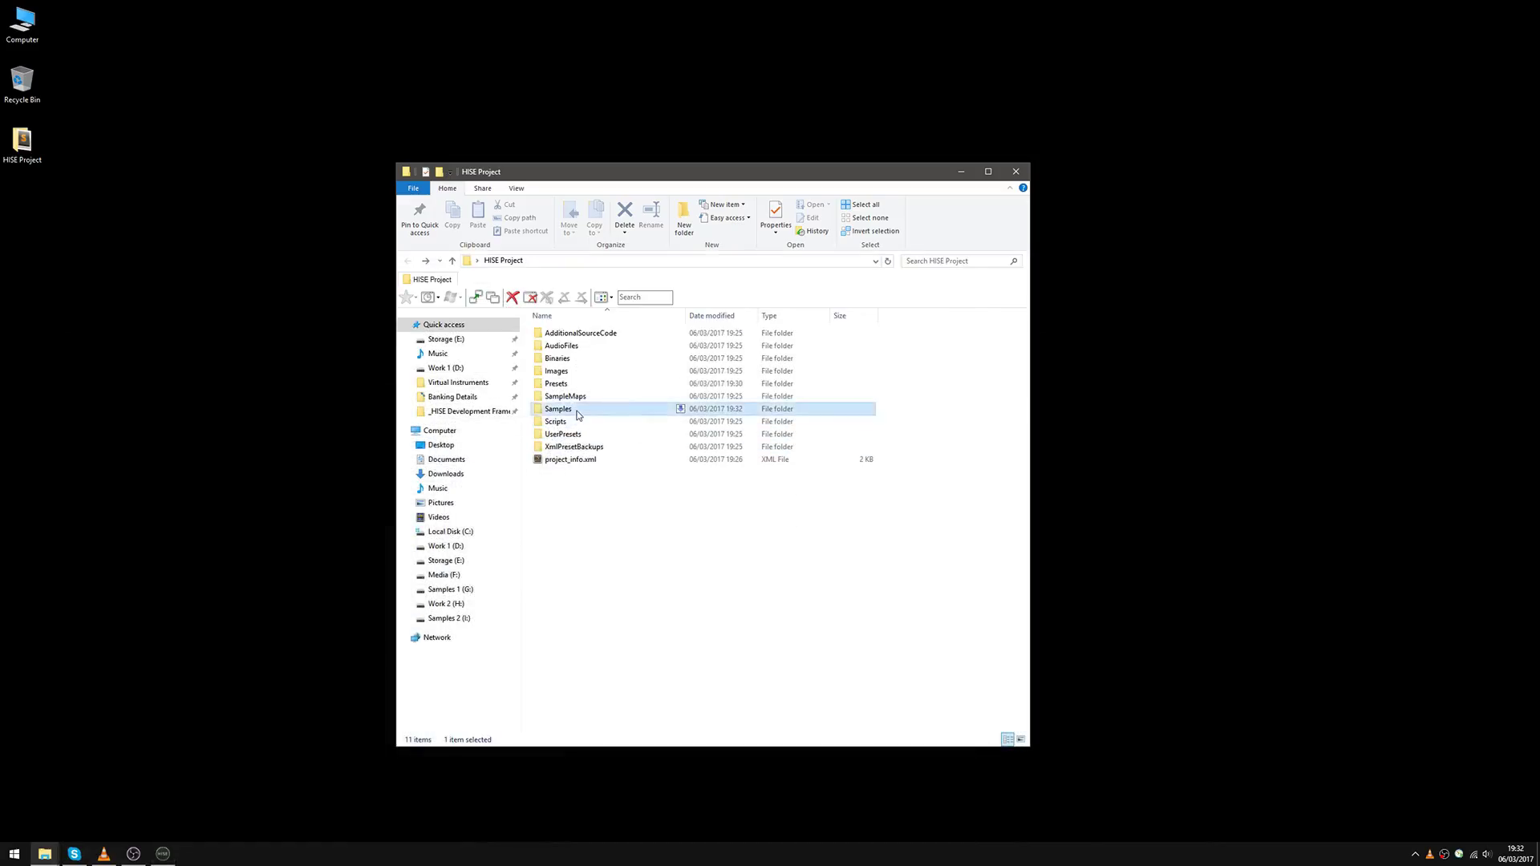
# Open the Samples folder and view LinkWindows in Notepad to confirm it points to the Desktop
pyautogui.doubleClick(559, 409)
pyautogui.click(573, 335)
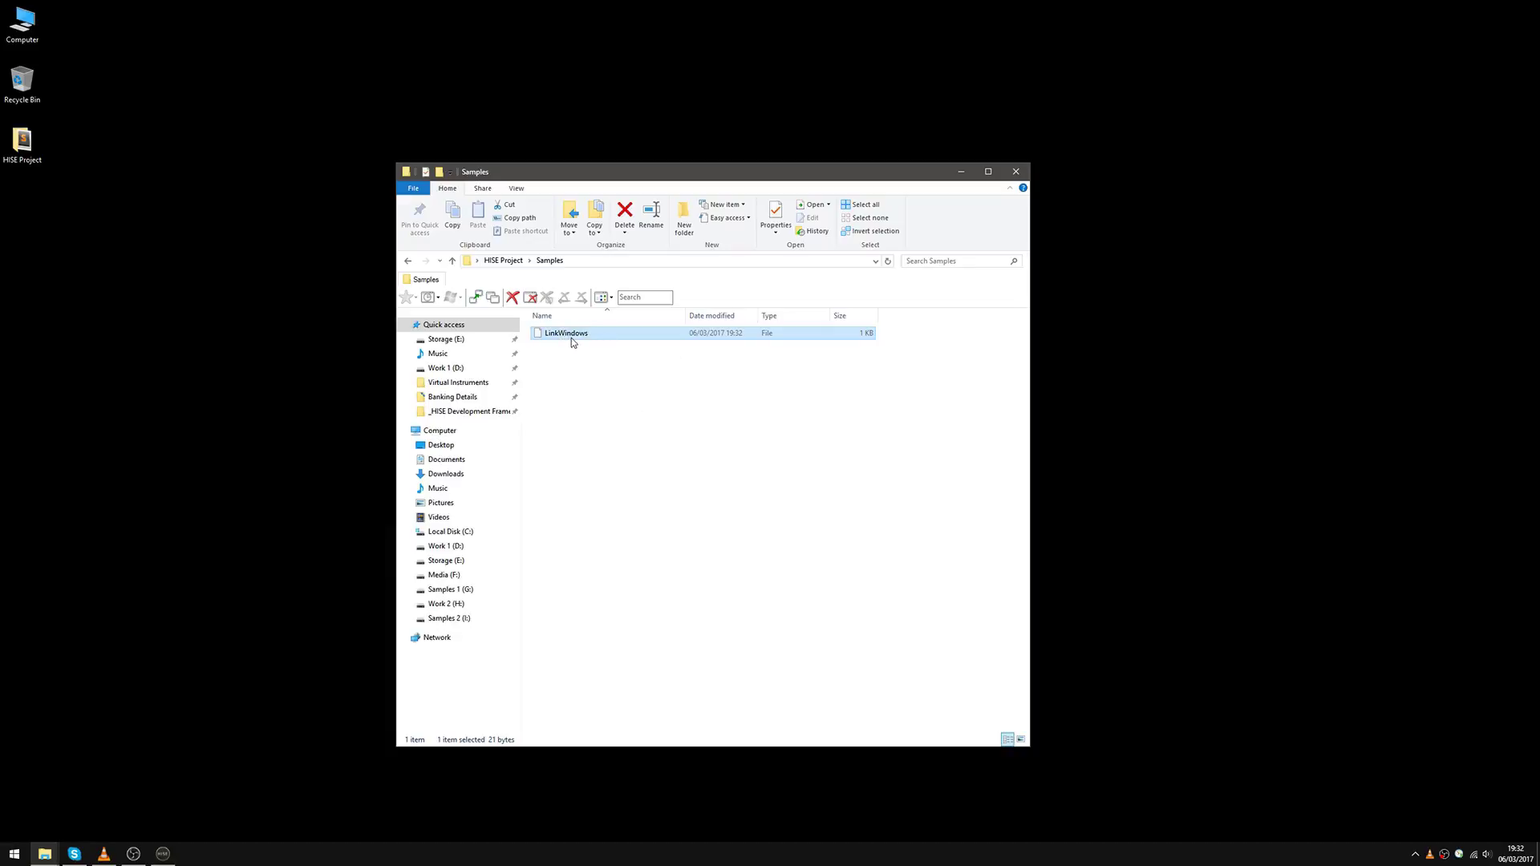
pyautogui.rightClick(572, 338)
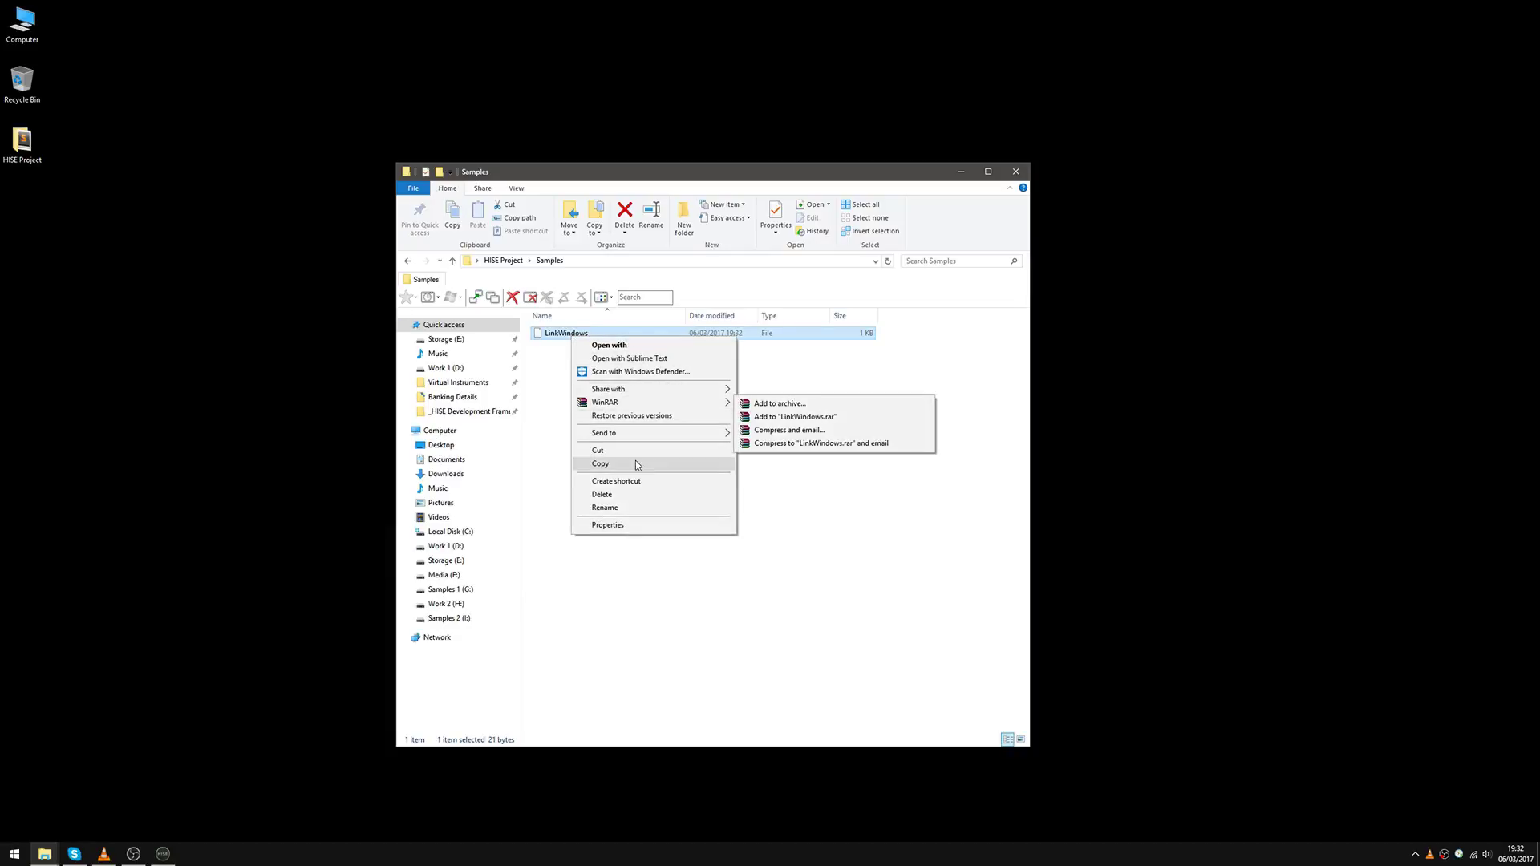
pyautogui.click(643, 348)
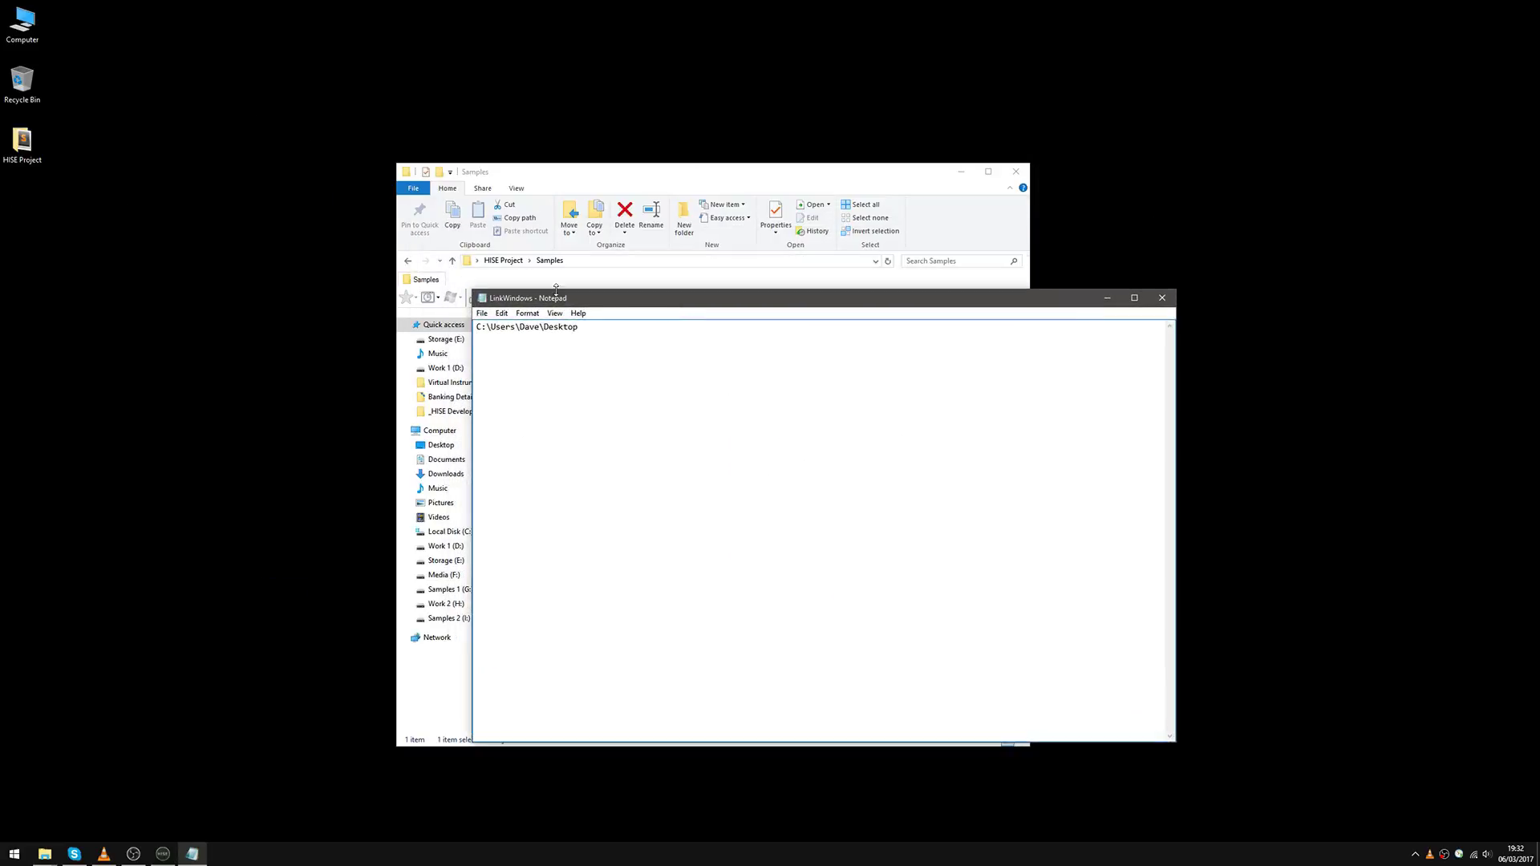
pyautogui.click(1175, 300)
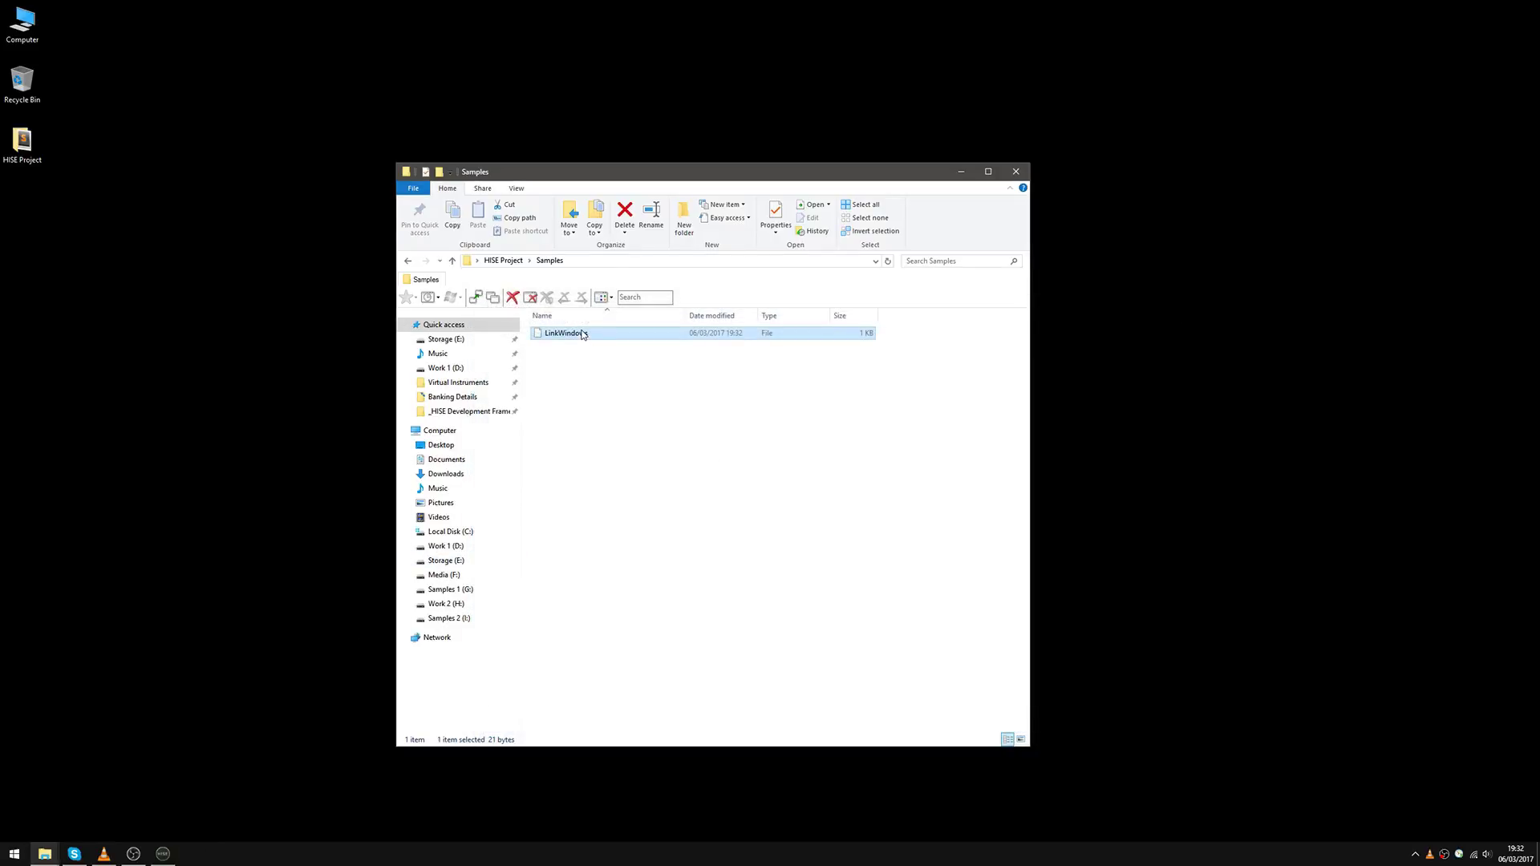
pyautogui.click(591, 377)
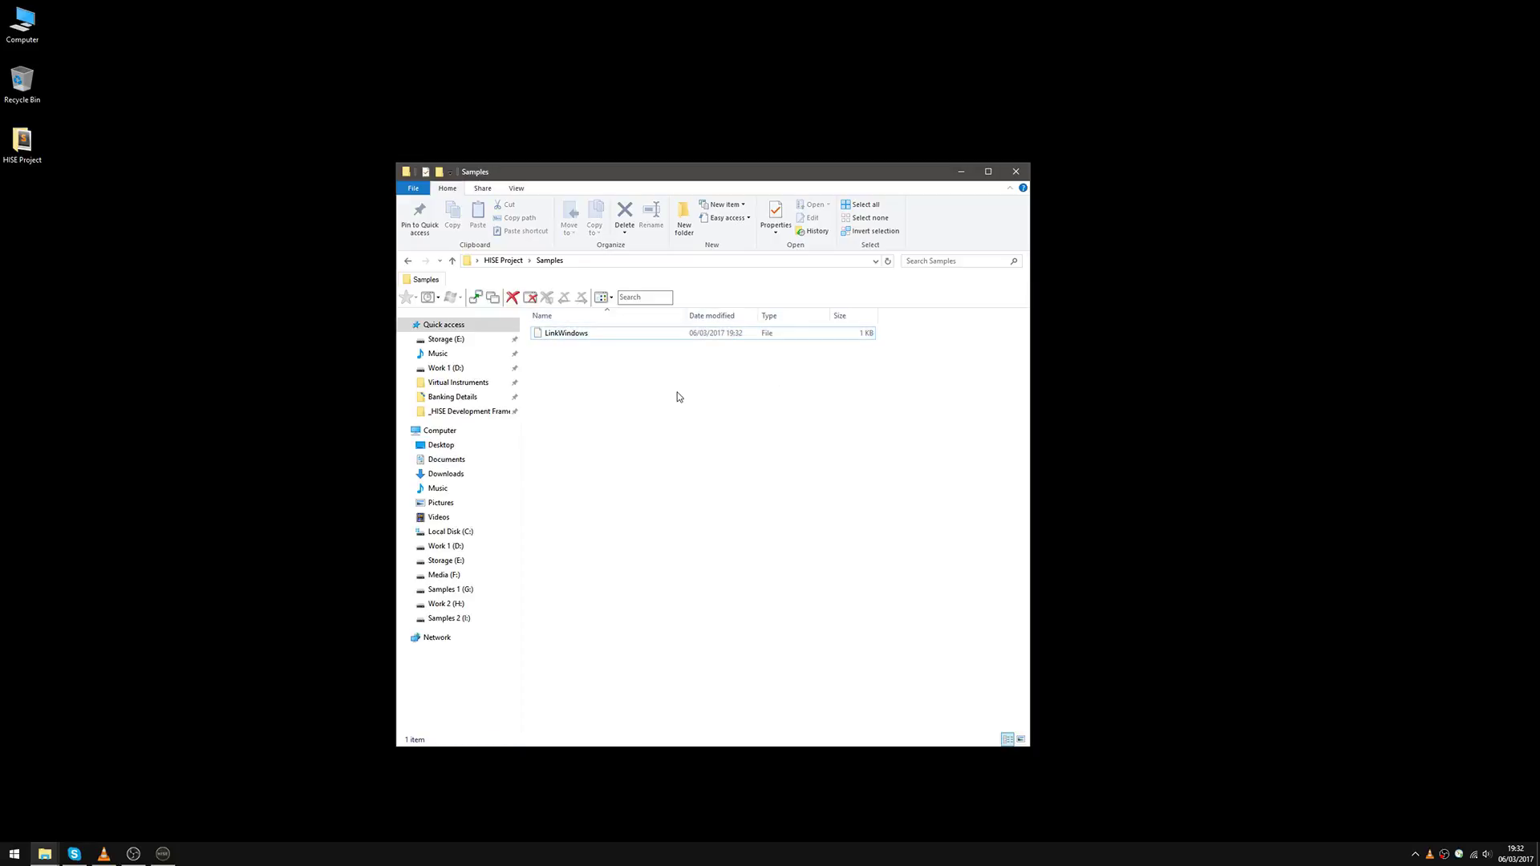
# Return to HISE Project, confirm the Scripts folder is empty, and go back to HISE Project
pyautogui.hotkey('alt', 'Left')
pyautogui.click(582, 422)
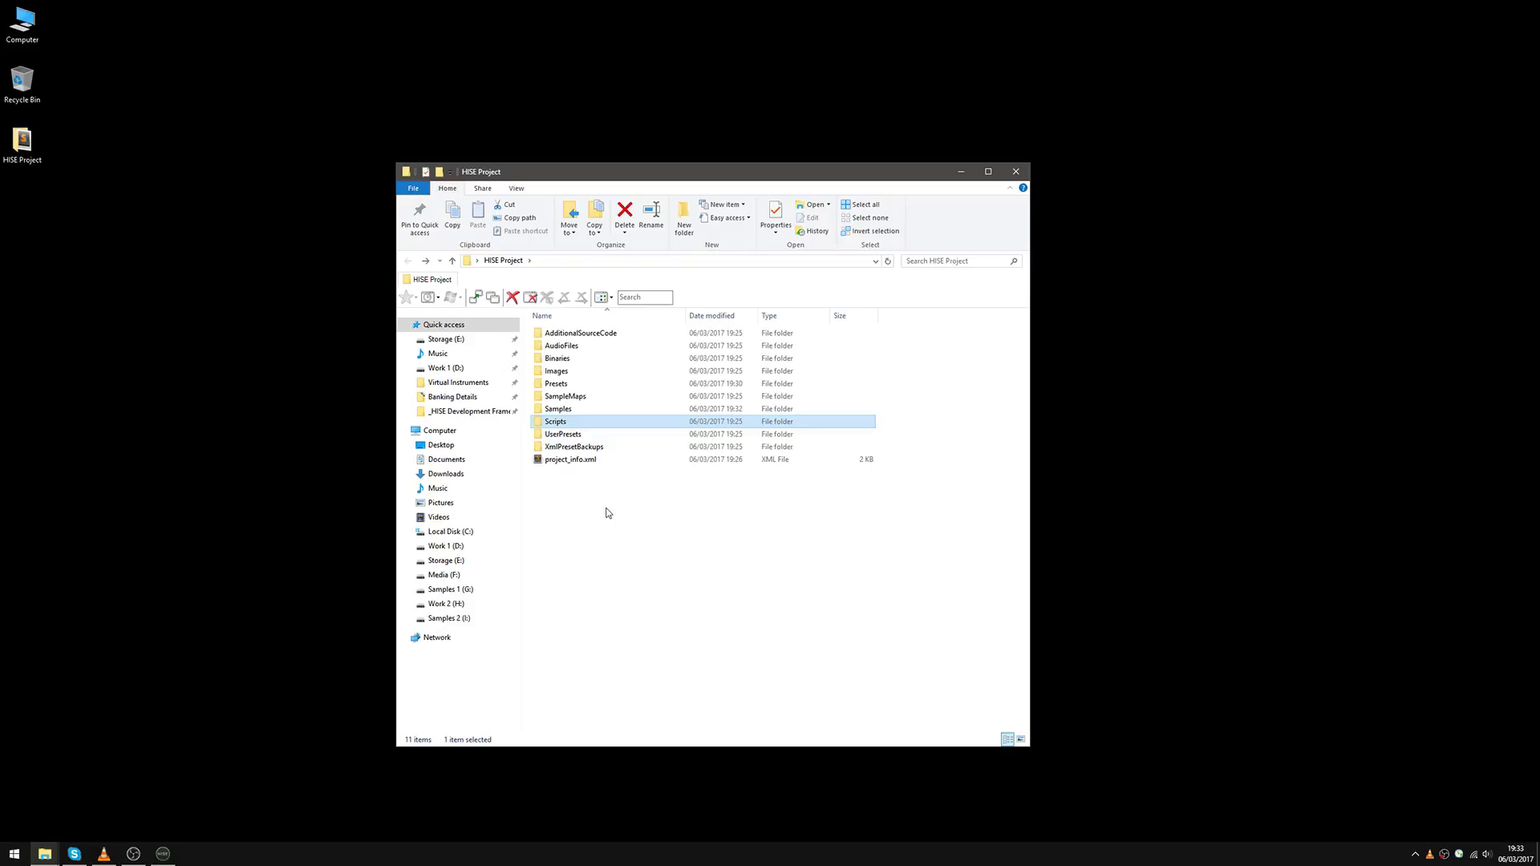
pyautogui.doubleClick(567, 426)
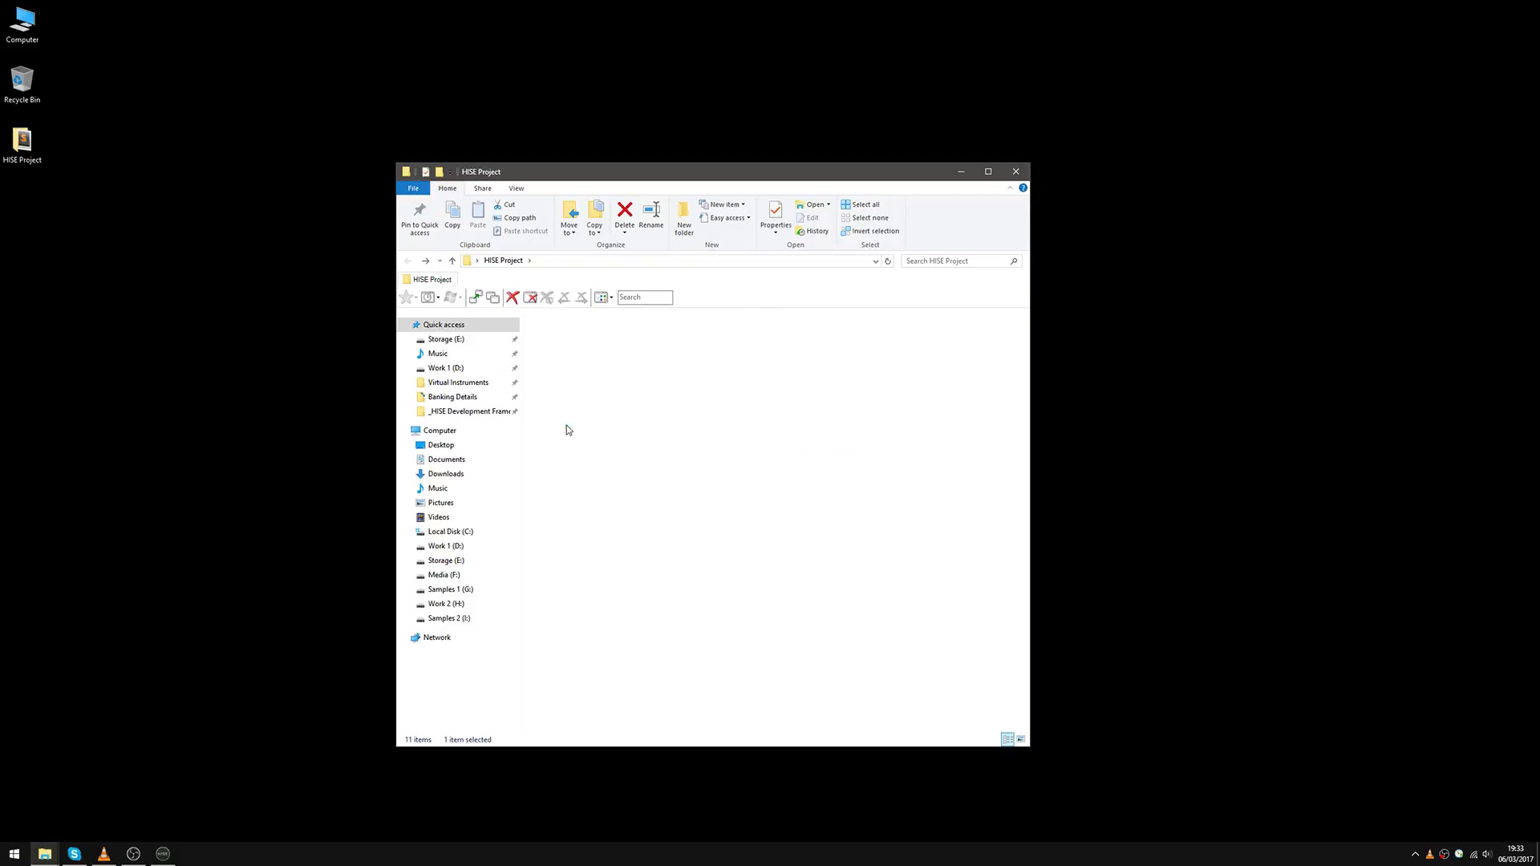
pyautogui.hotkey('alt', 'Left')
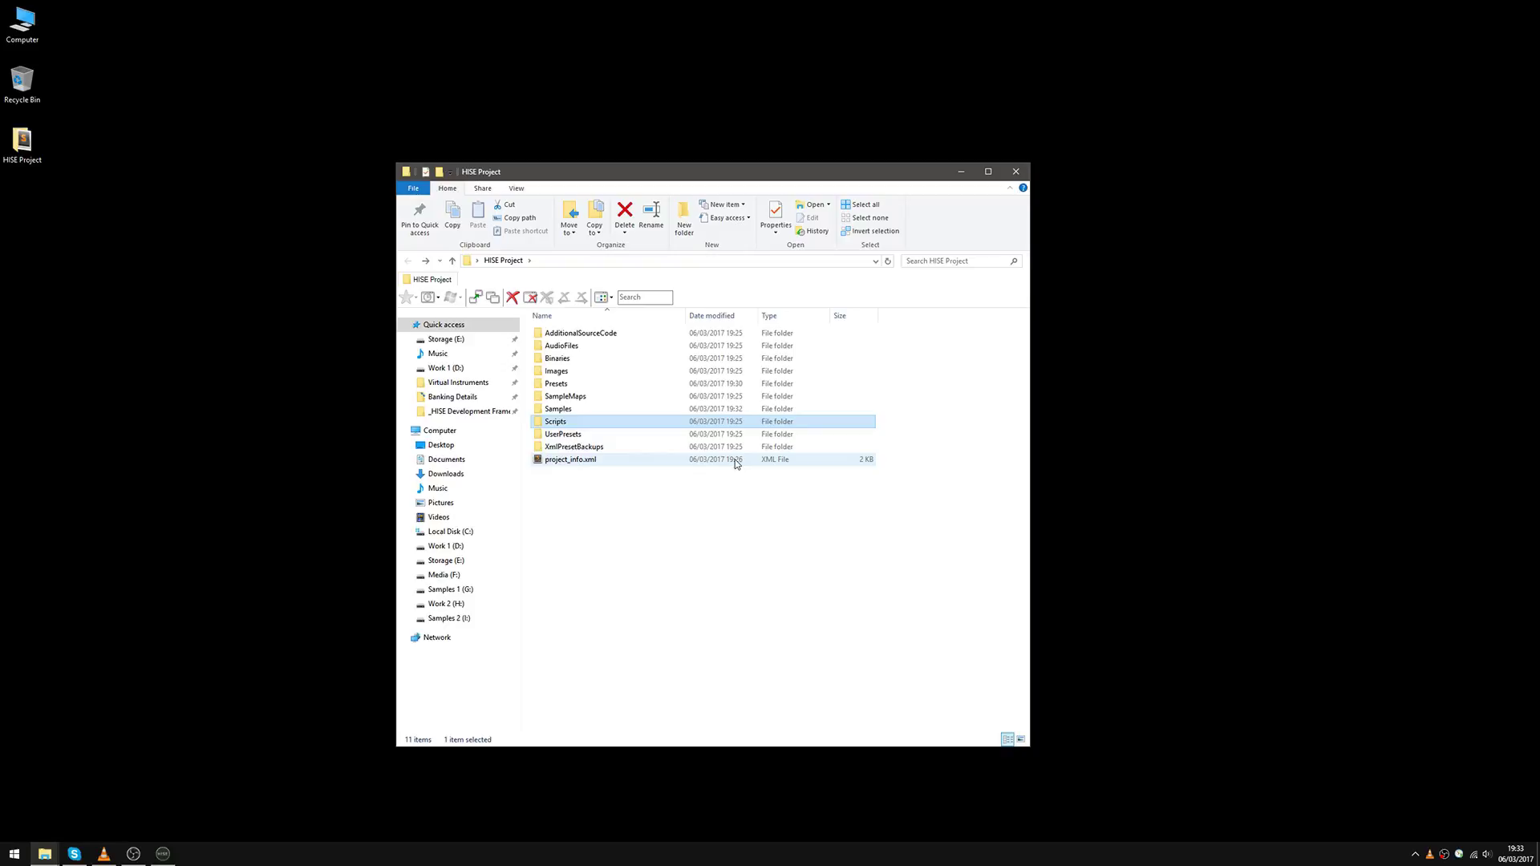
pyautogui.doubleClick(591, 422)
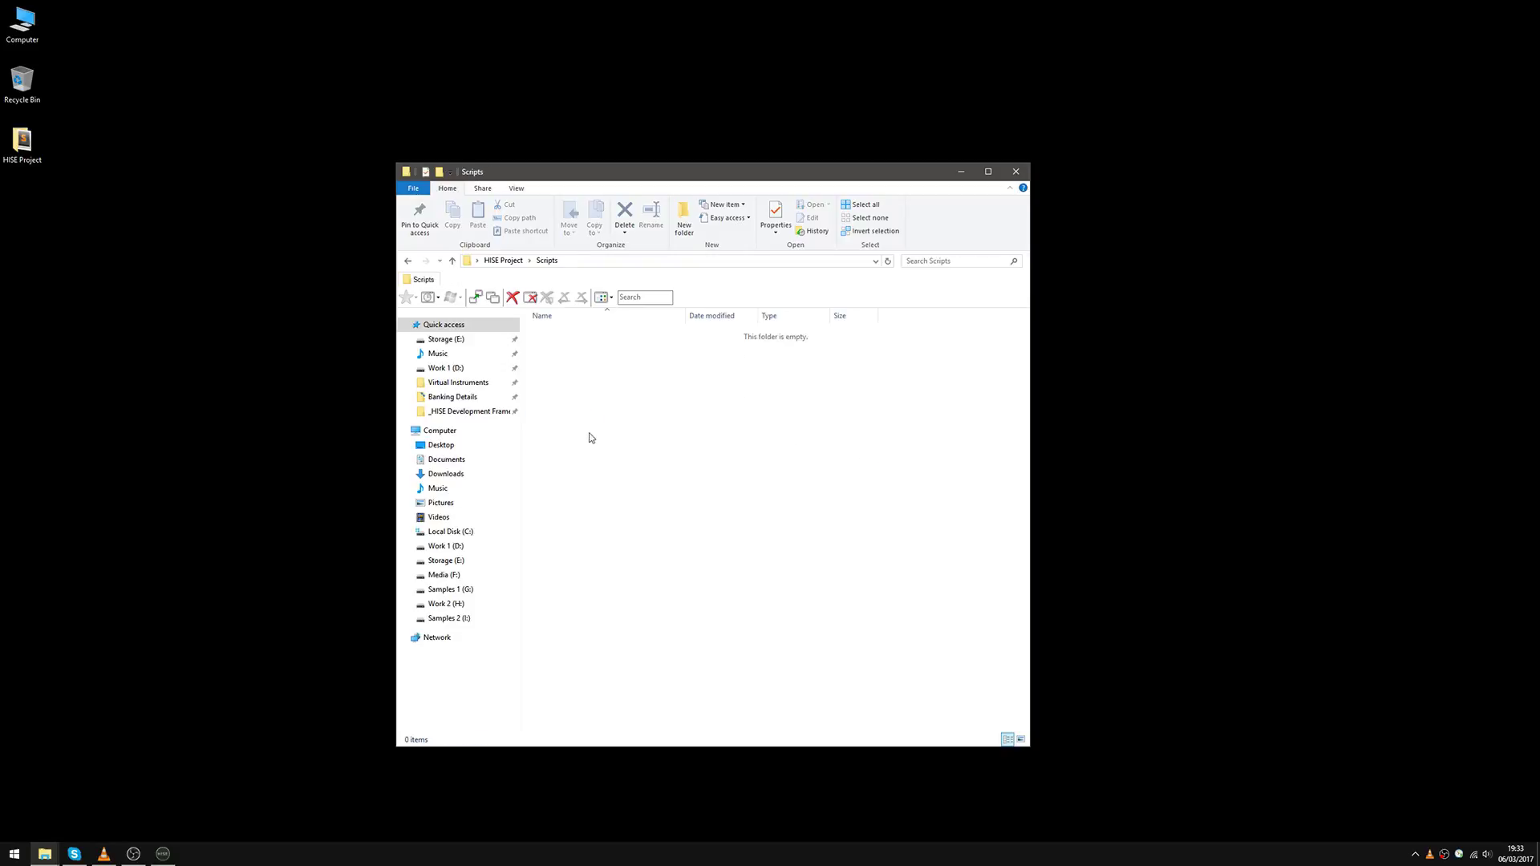
pyautogui.hotkey('alt', 'Left')
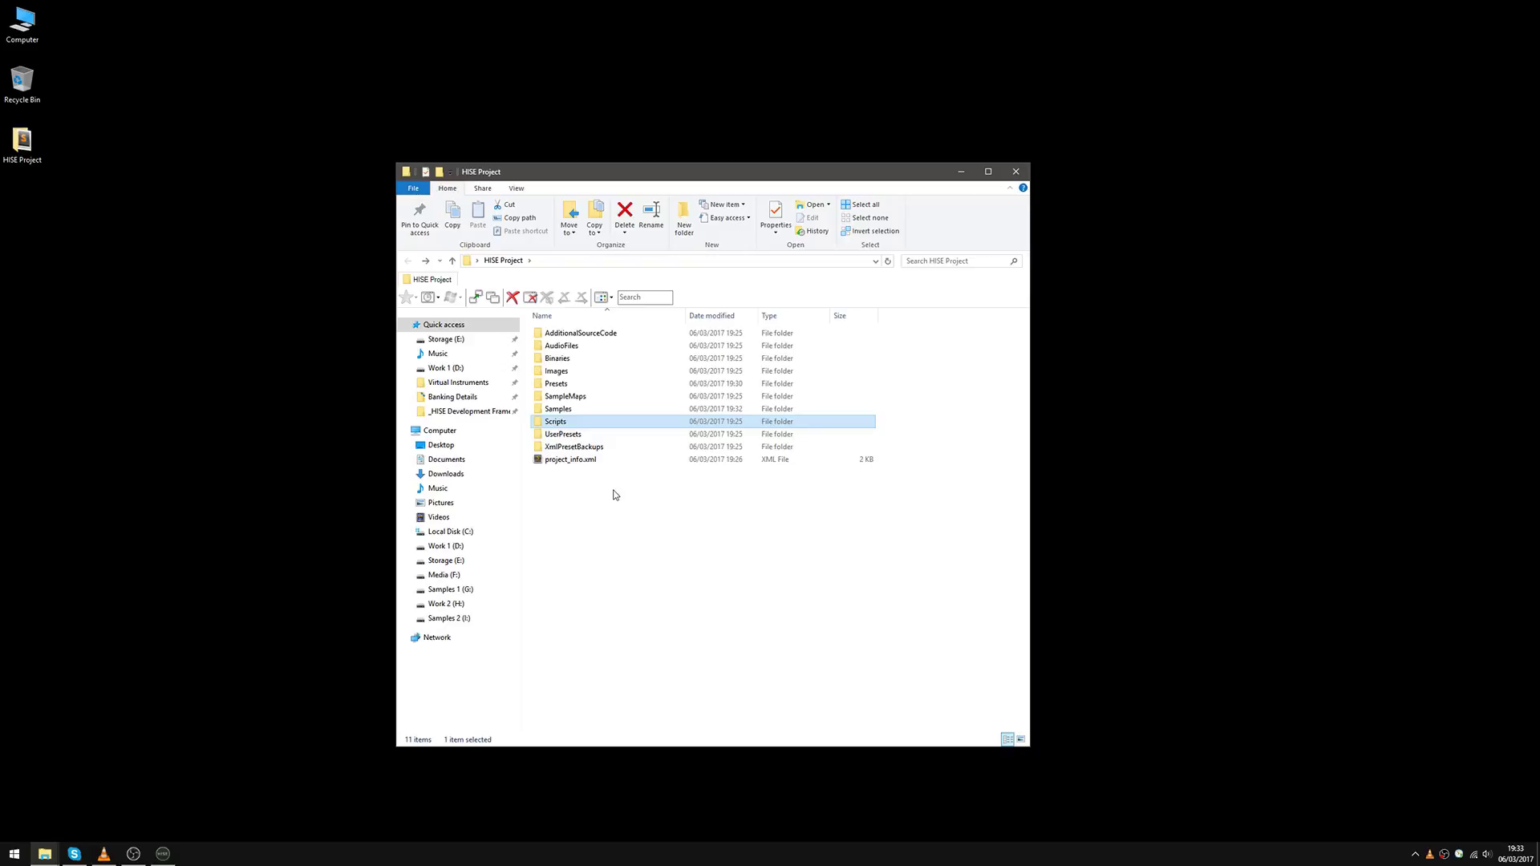
pyautogui.click(593, 437)
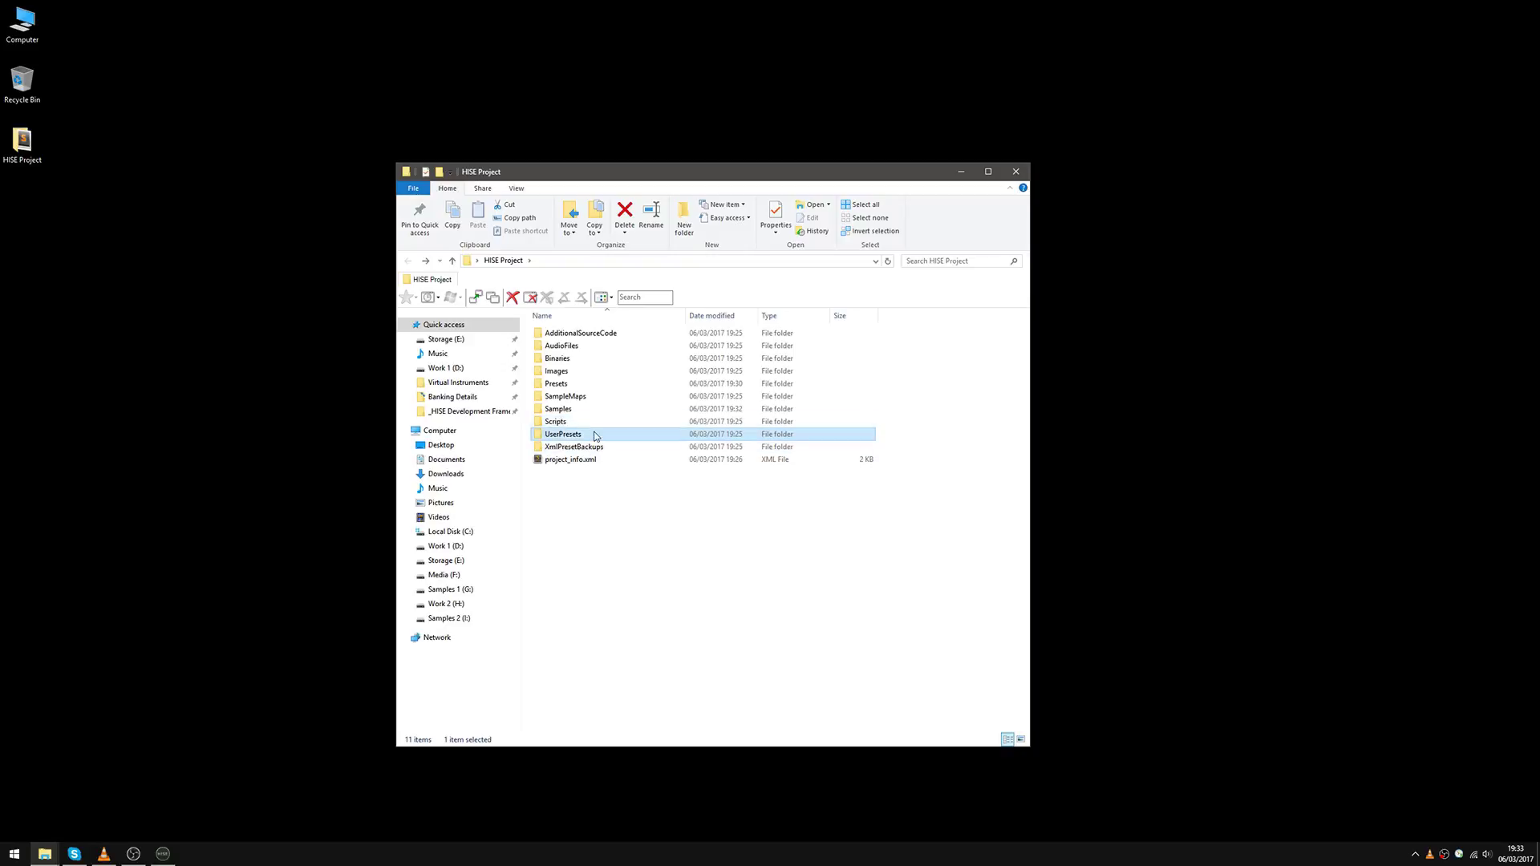
pyautogui.click(555, 386)
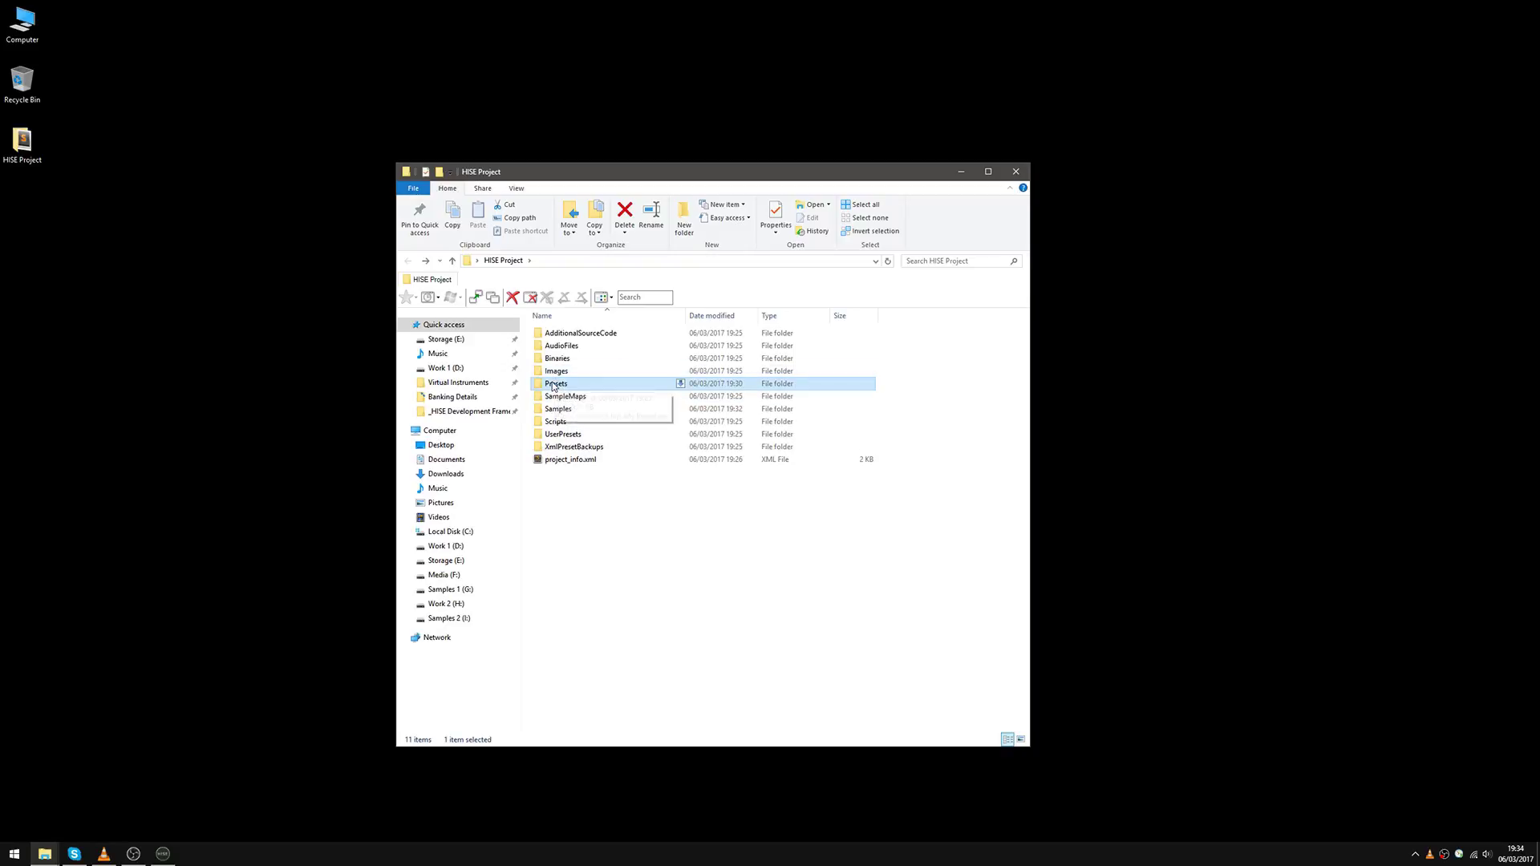
pyautogui.doubleClick(594, 435)
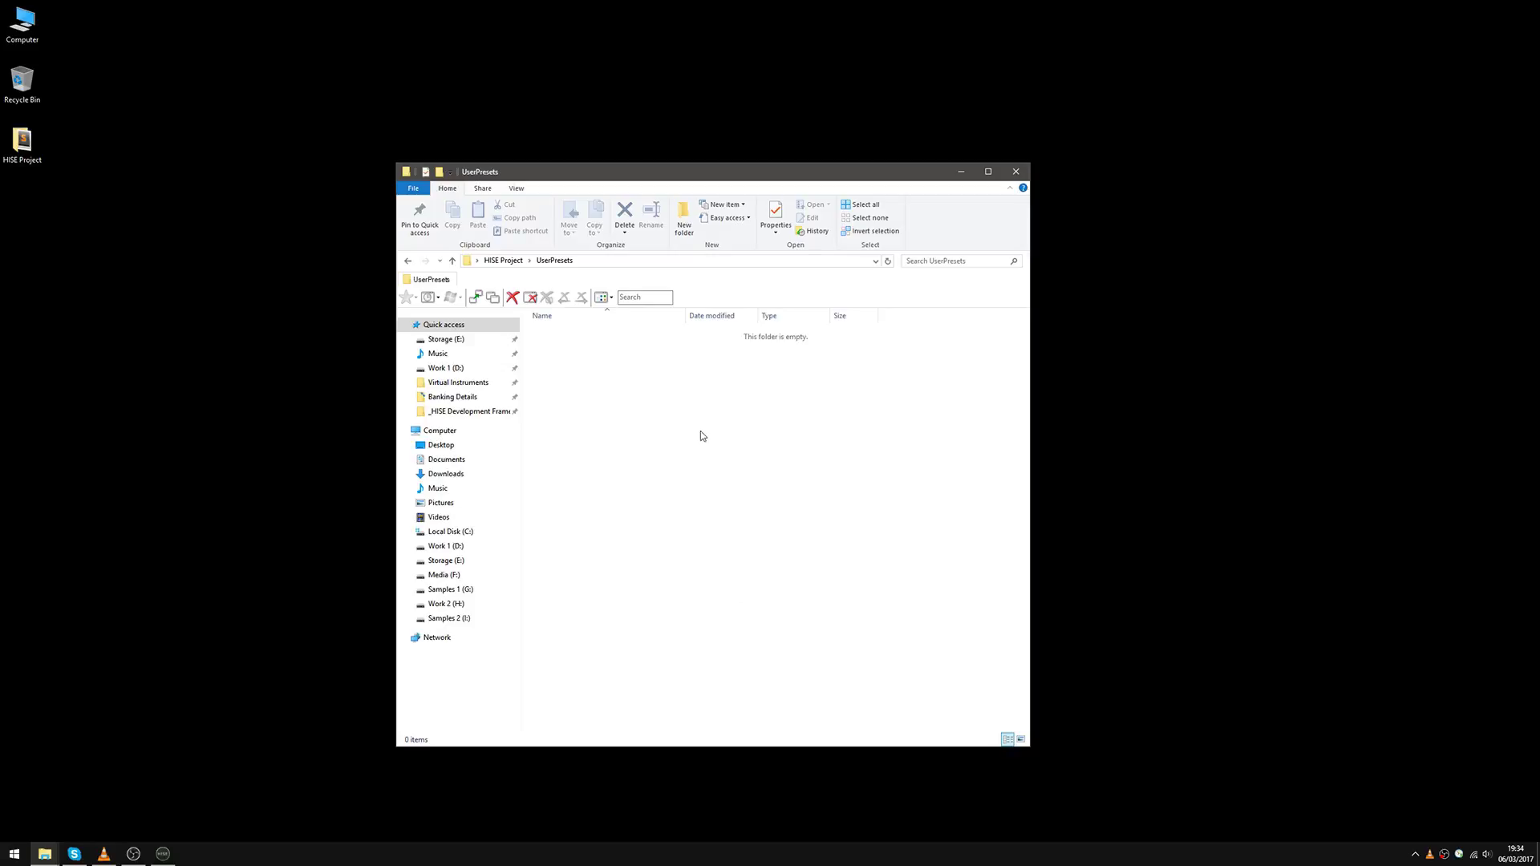
pyautogui.press('BackSpace')
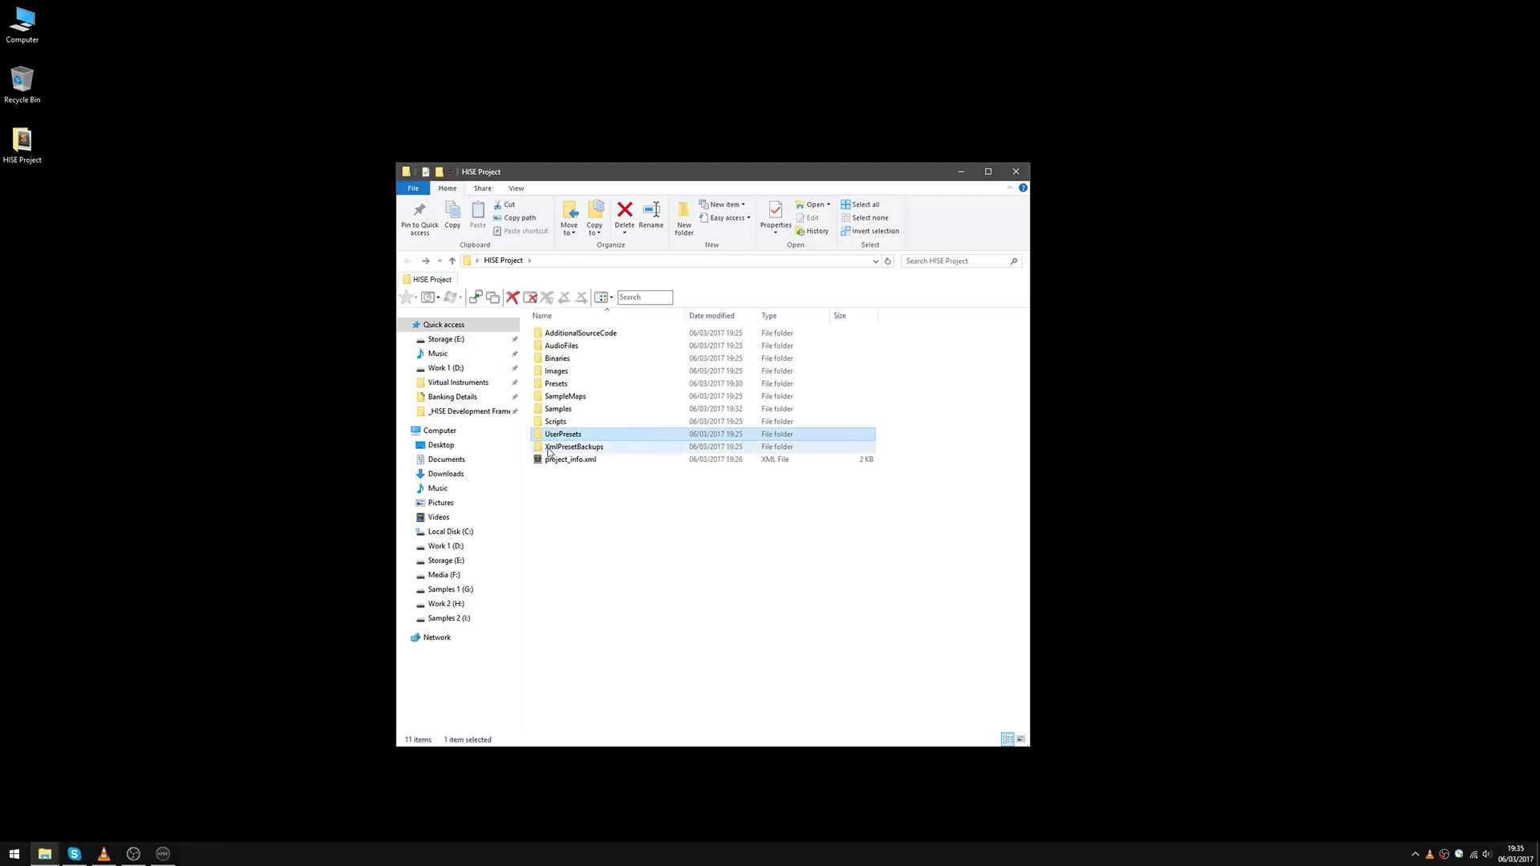
pyautogui.click(639, 446)
pyautogui.click(596, 368)
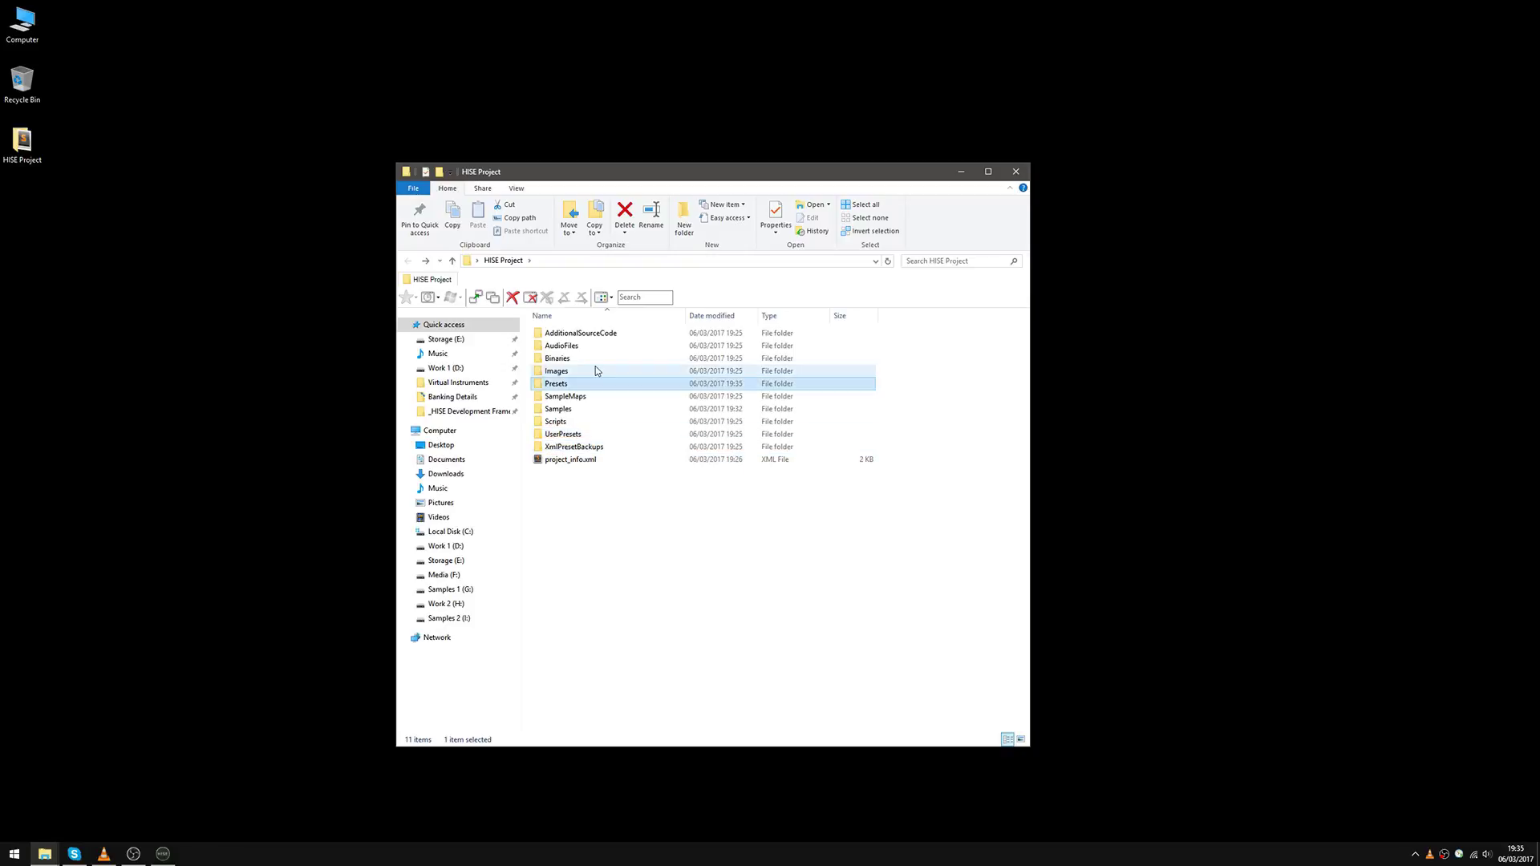
pyautogui.click(579, 385)
pyautogui.doubleClick(578, 385)
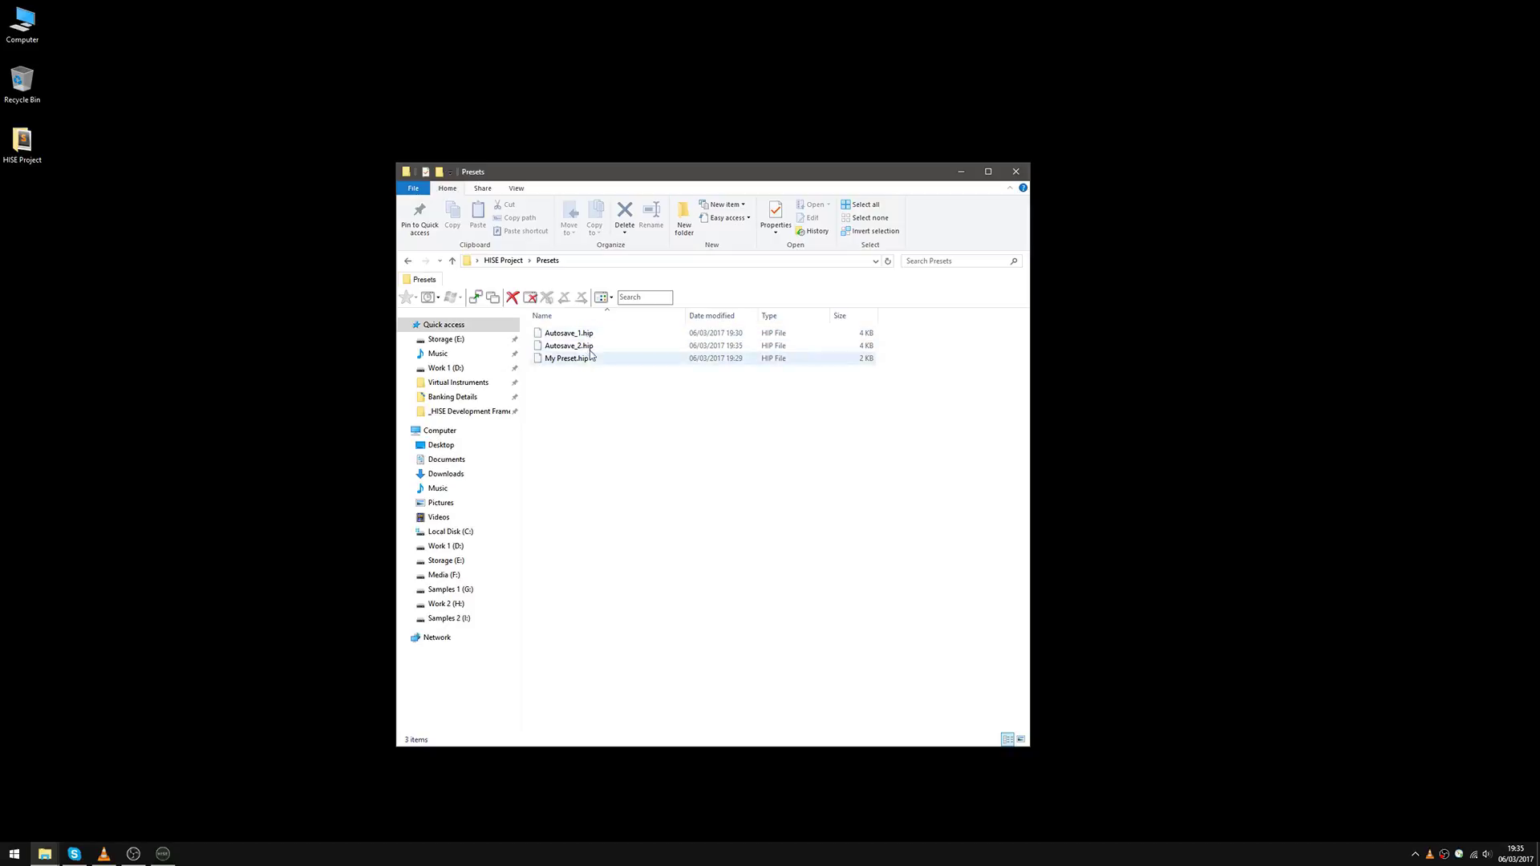
pyautogui.click(588, 358)
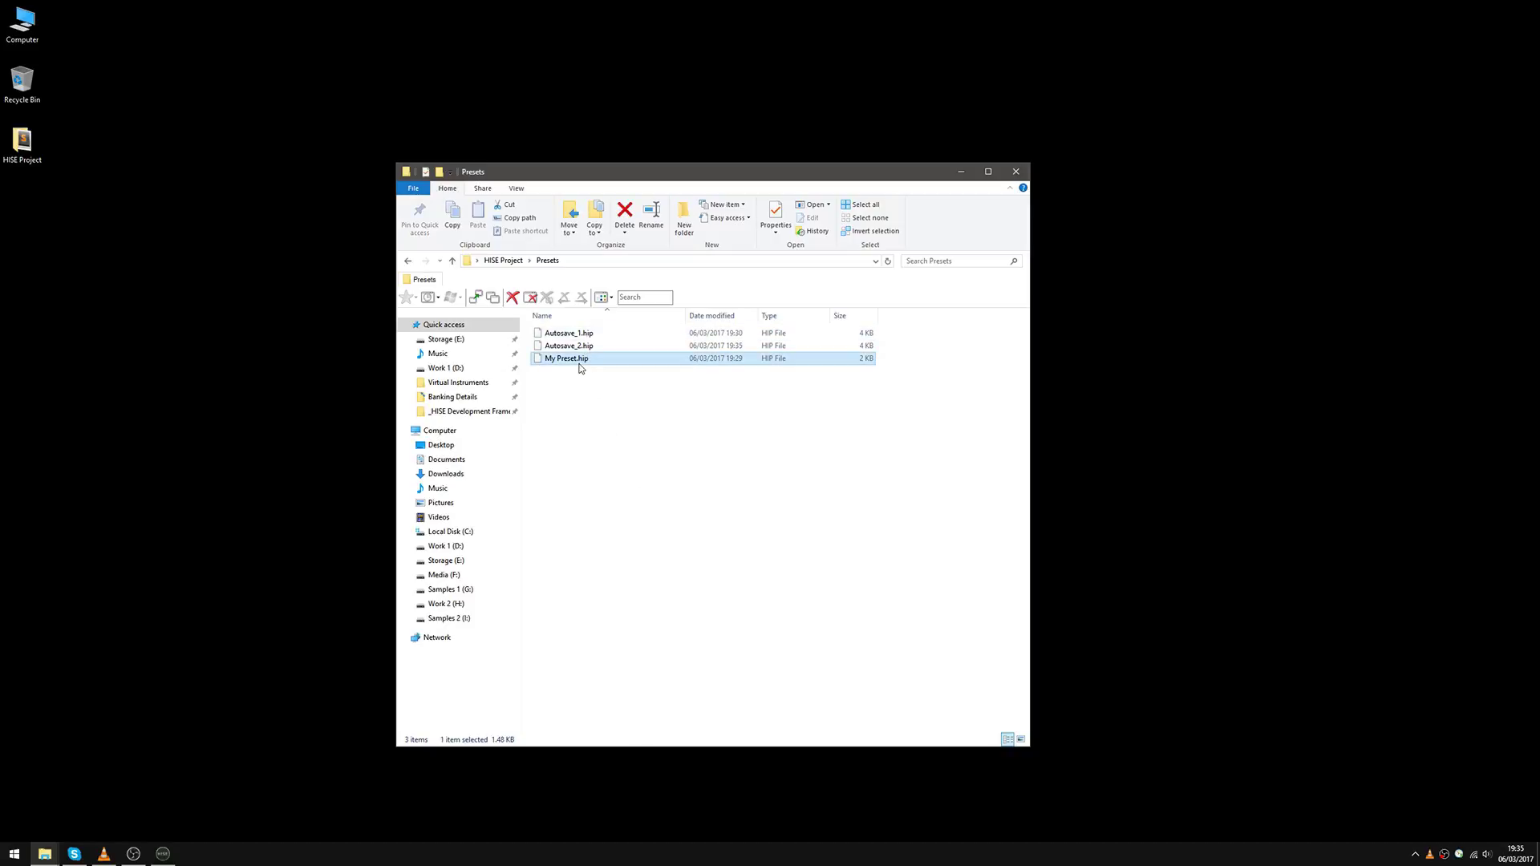
pyautogui.click(163, 854)
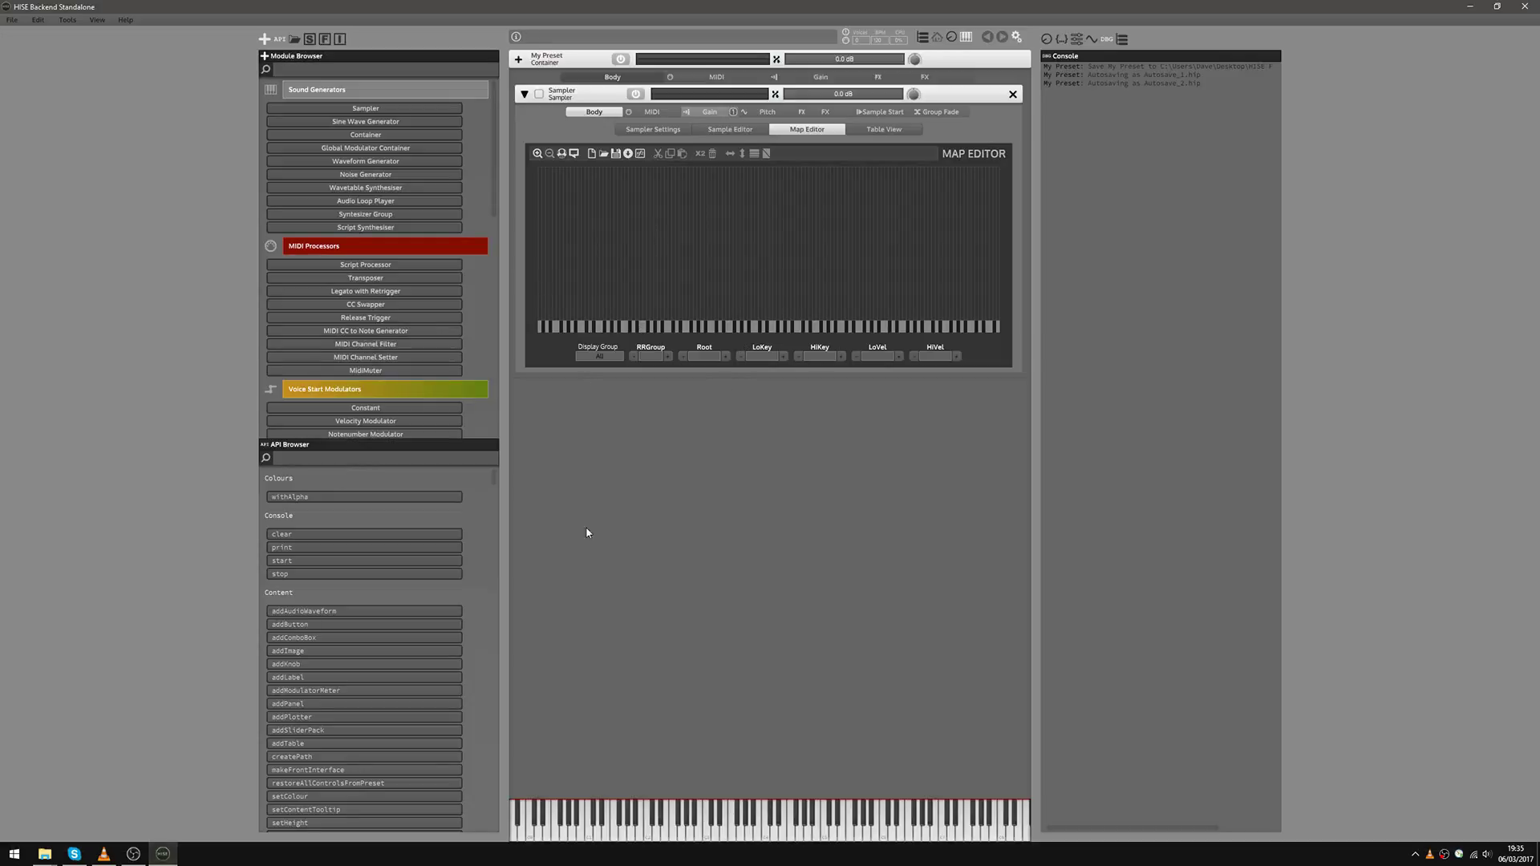
pyautogui.click(163, 854)
pyautogui.press('BackSpace')
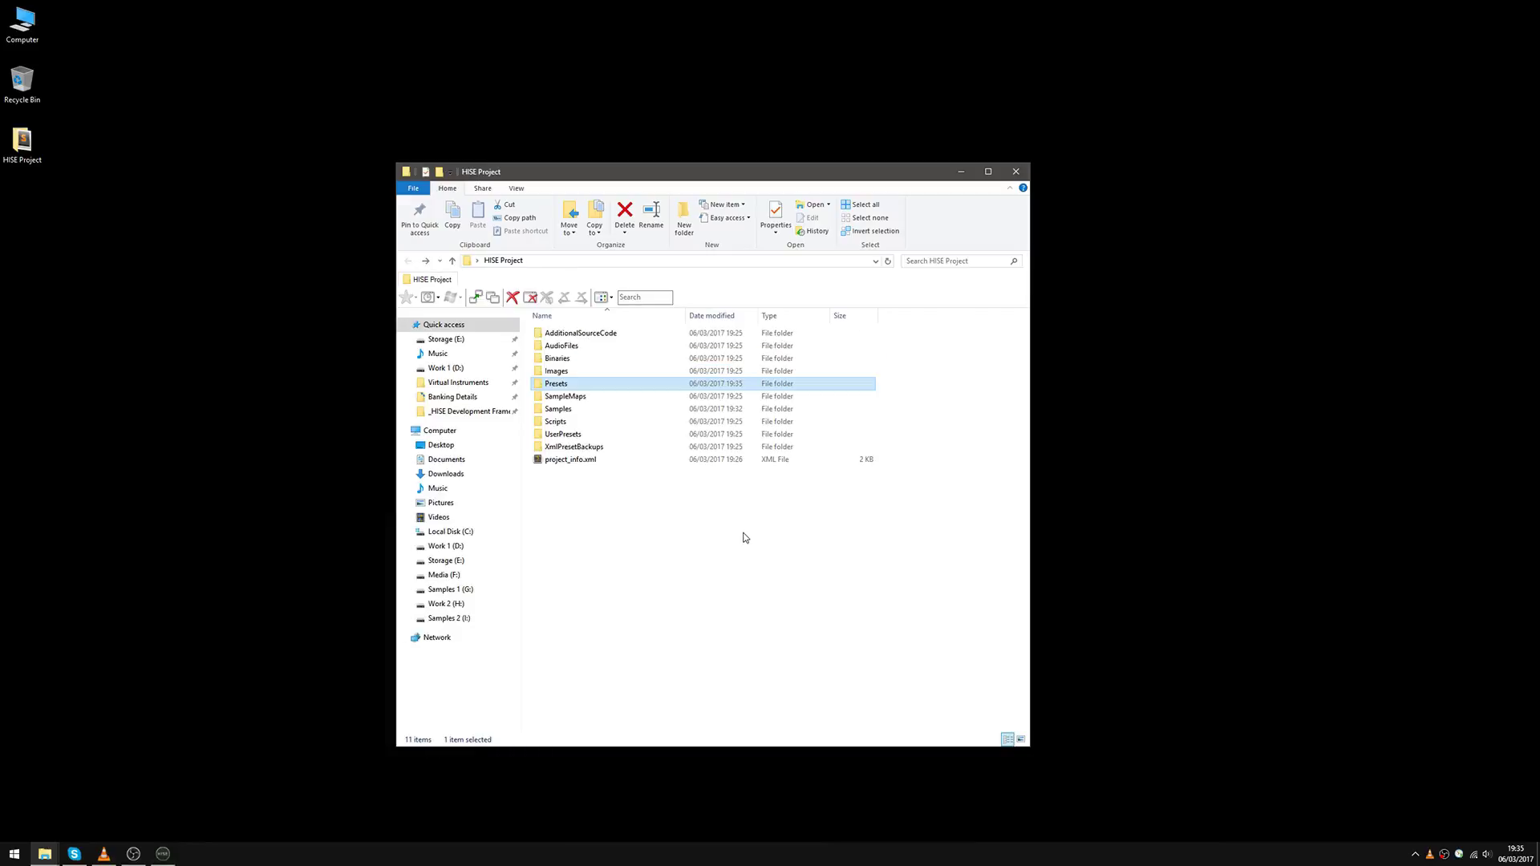
# Start File > Save File as XML Backup in HISE and name the backup My Preset
pyautogui.doubleClick(641, 454)
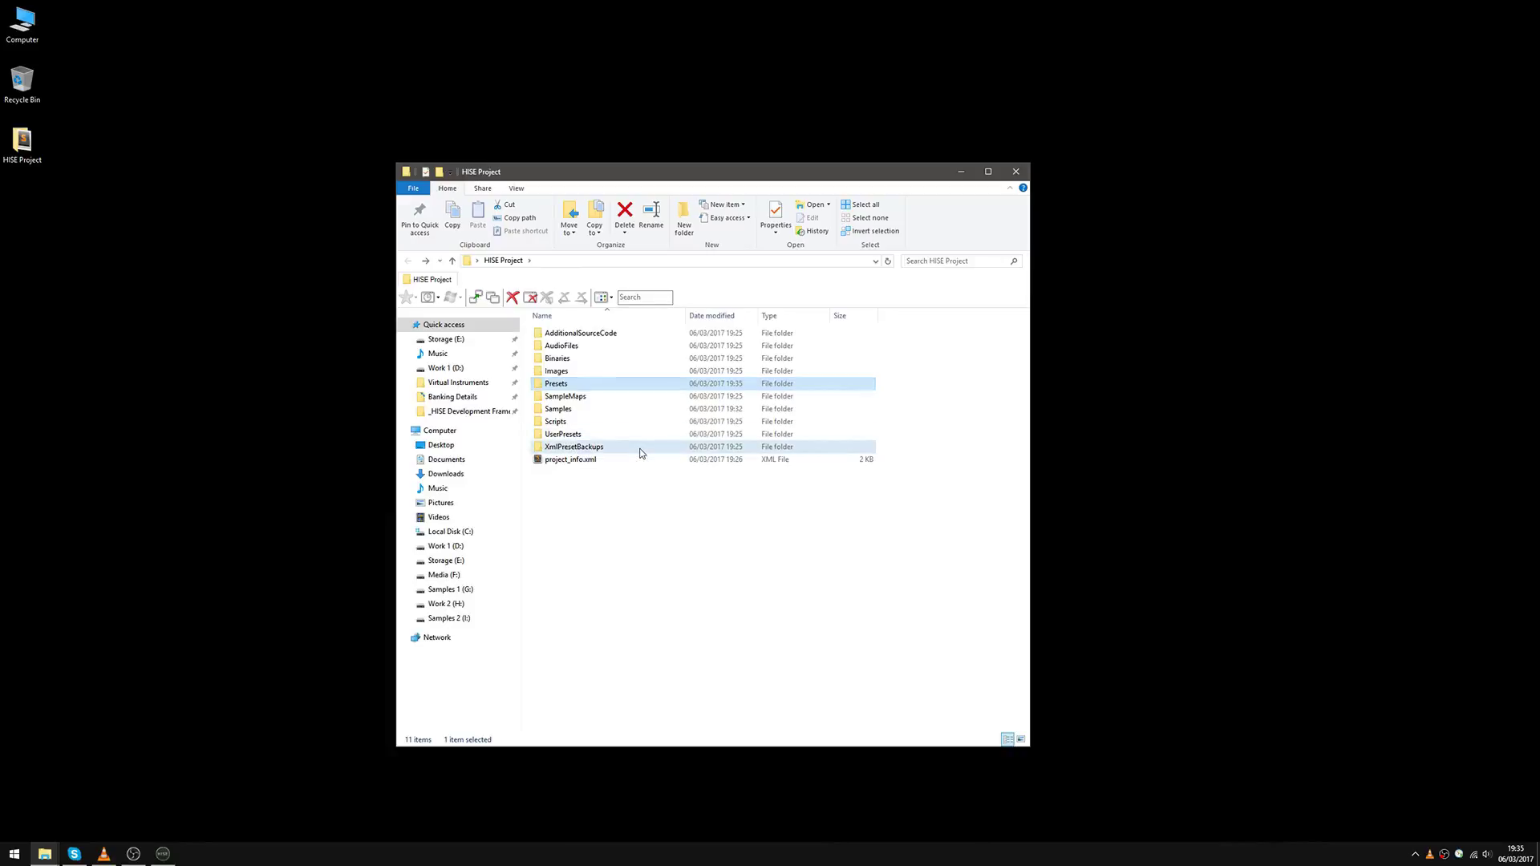
pyautogui.click(162, 854)
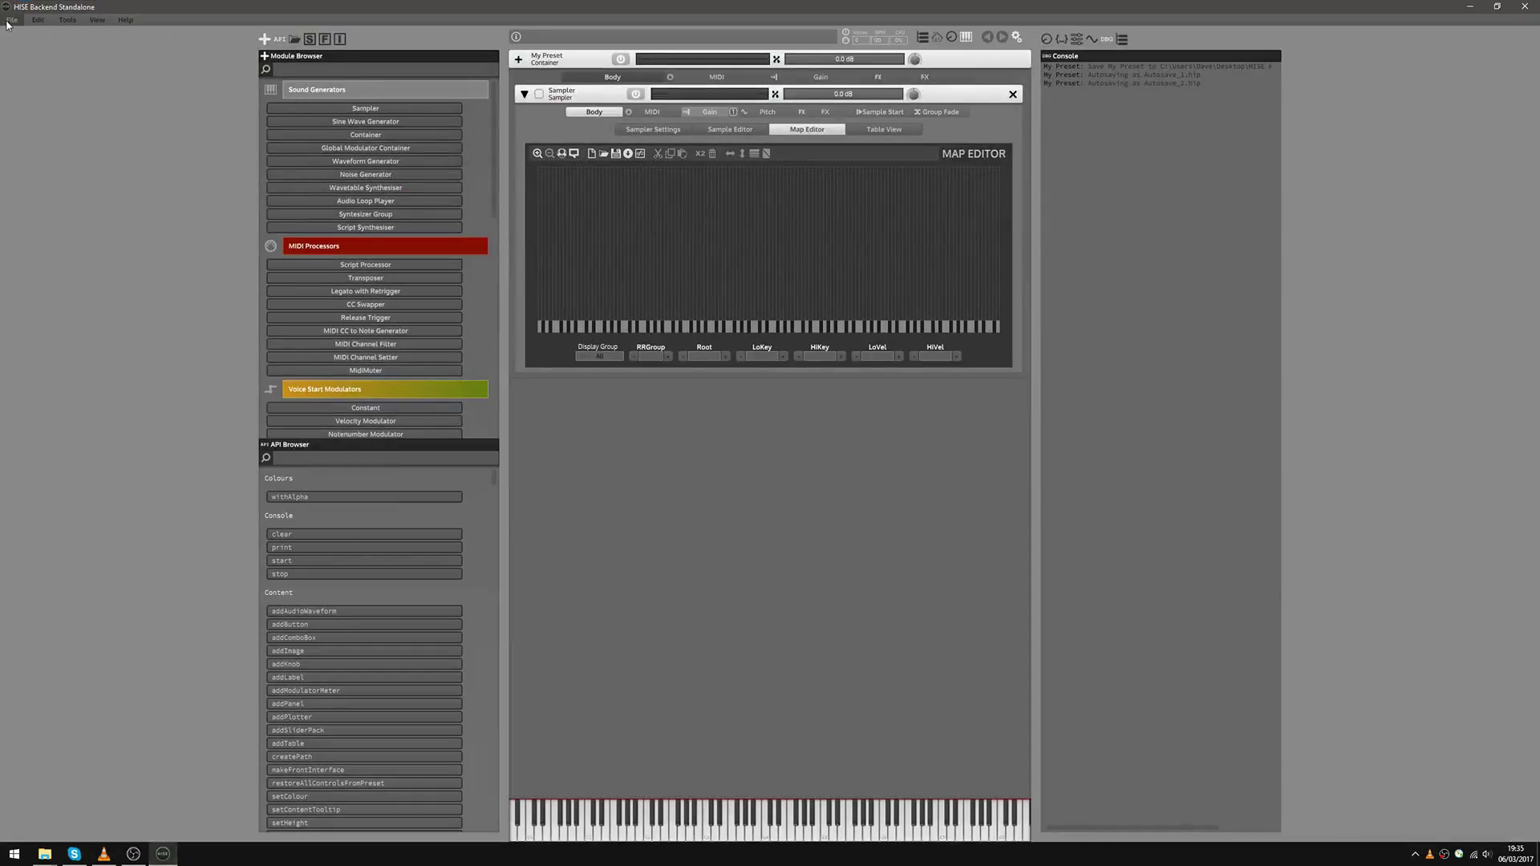
pyautogui.click(8, 21)
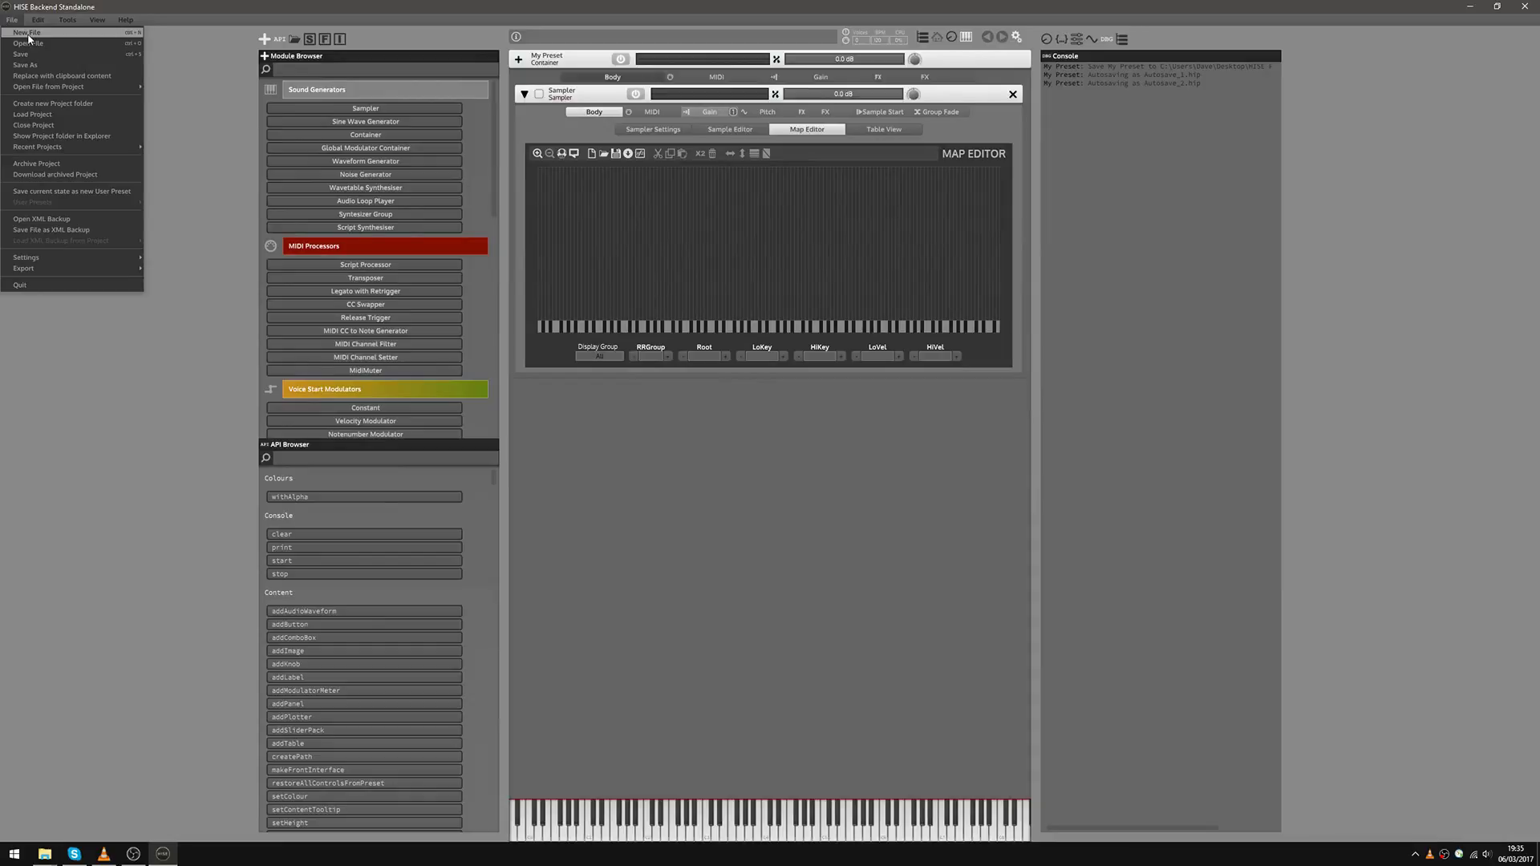
pyautogui.click(32, 229)
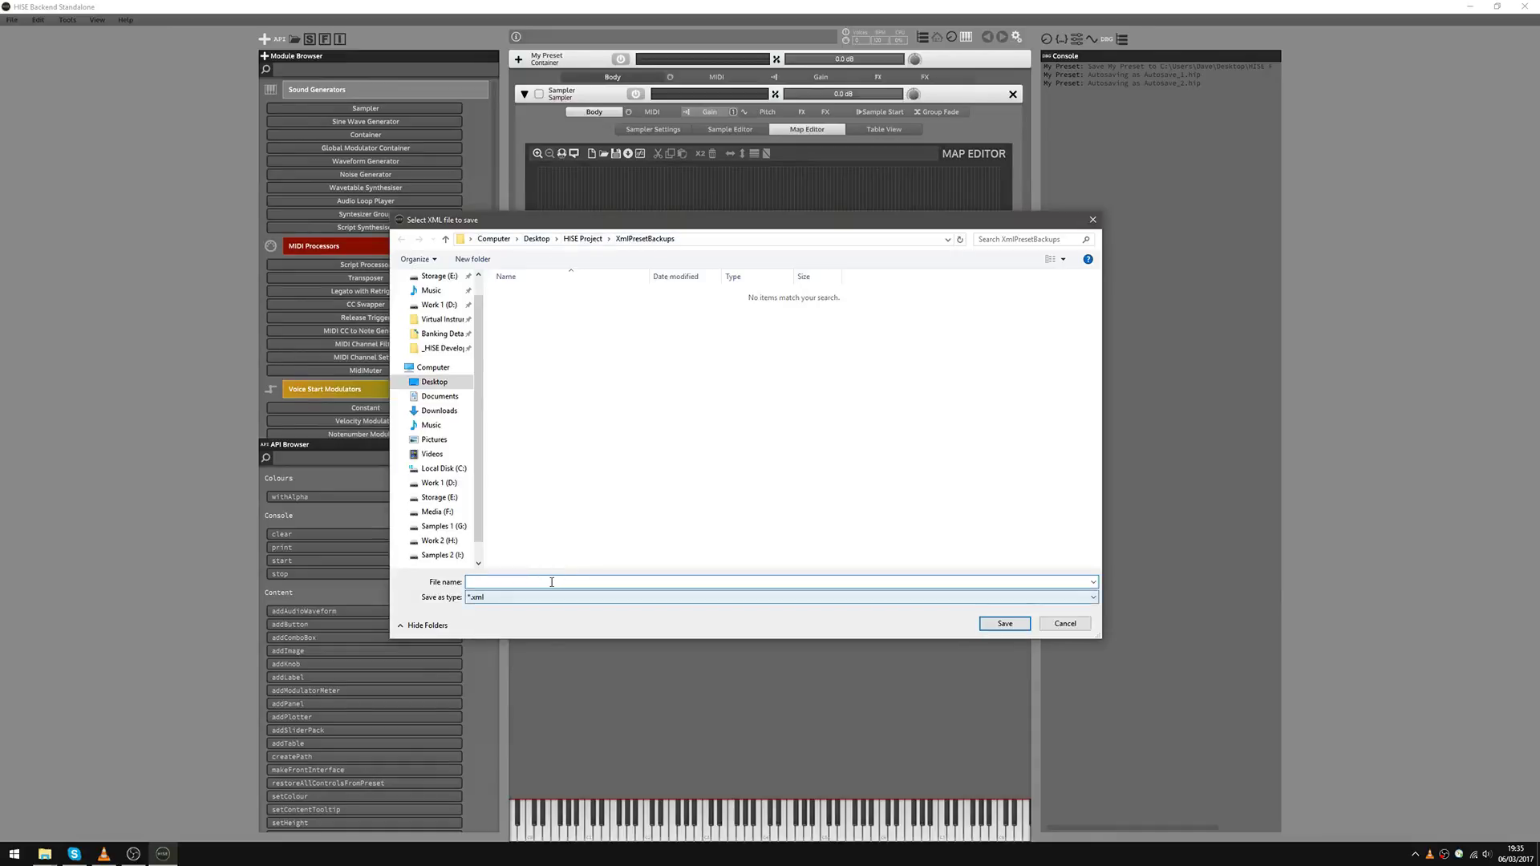
pyautogui.write('y Preset')
pyautogui.press('Return')
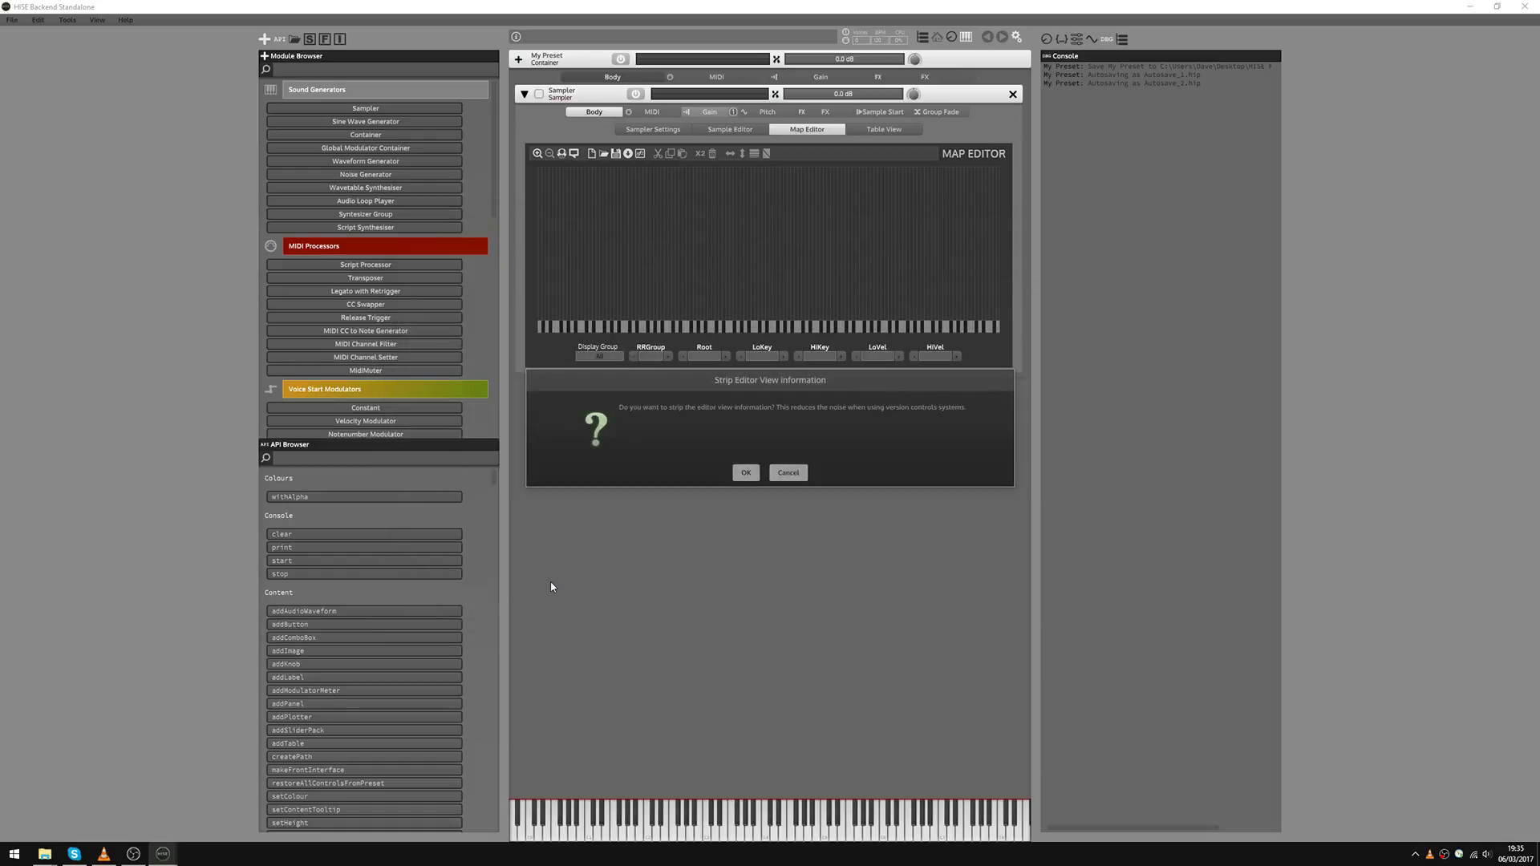
# Answer the editor-view and scripts prompts to finish exporting the My Preset backup
pyautogui.moveTo(795, 381); pyautogui.dragTo(787, 378)
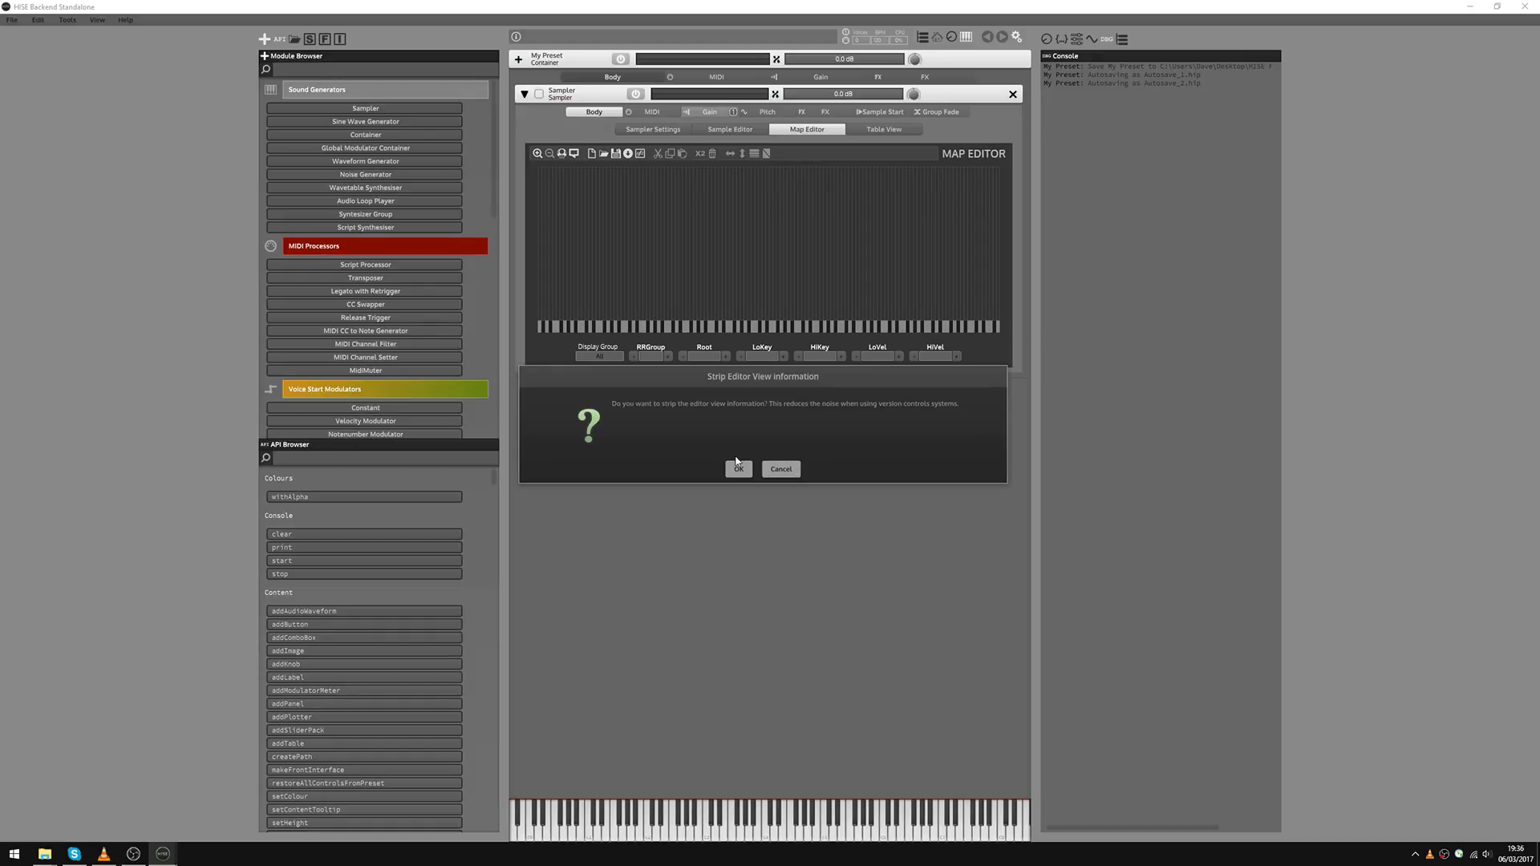
pyautogui.click(793, 470)
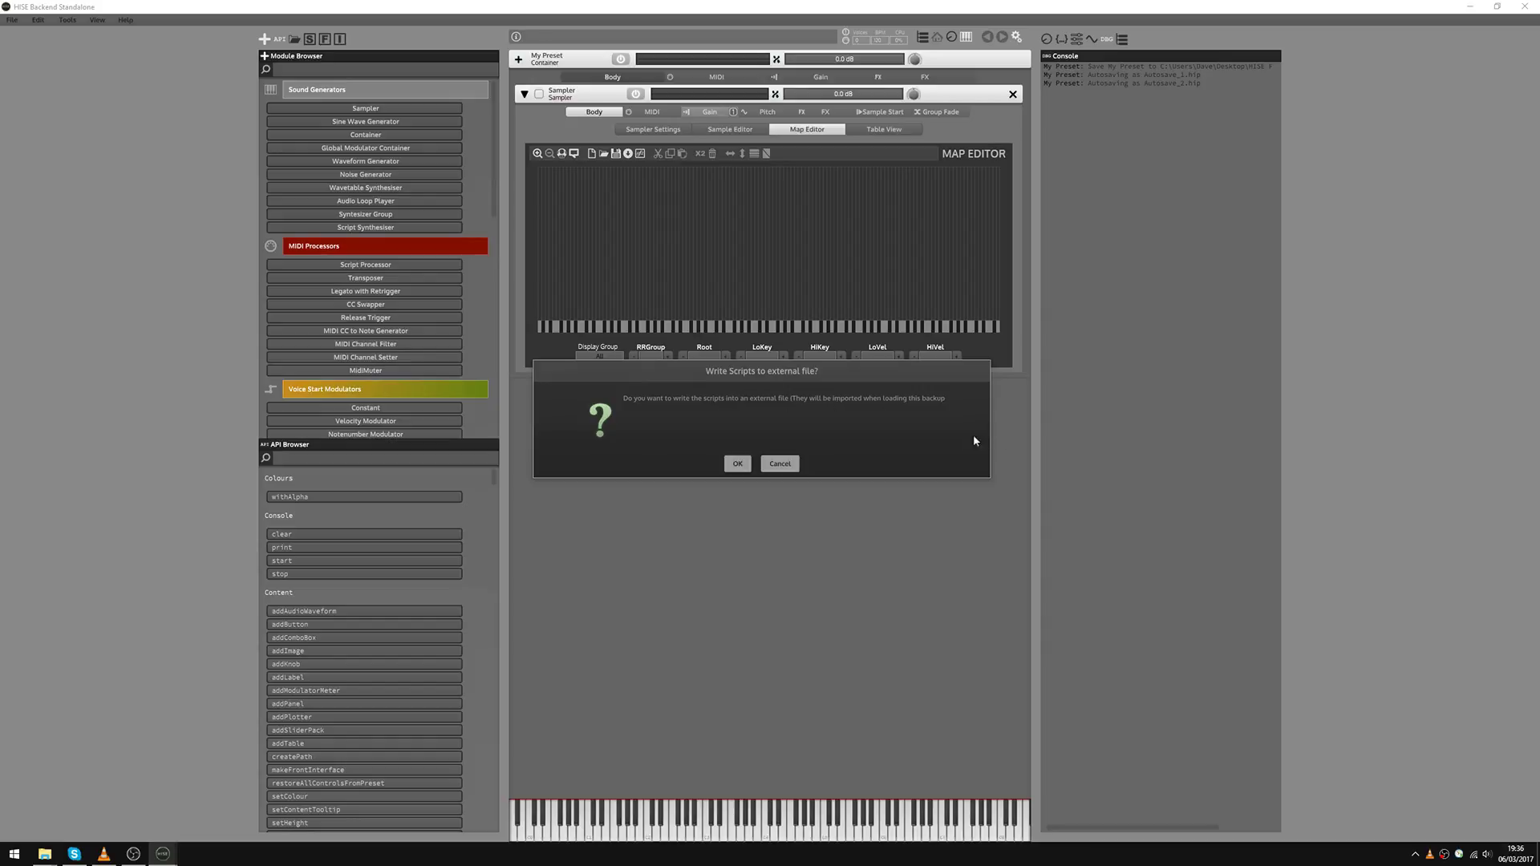
pyautogui.click(798, 464)
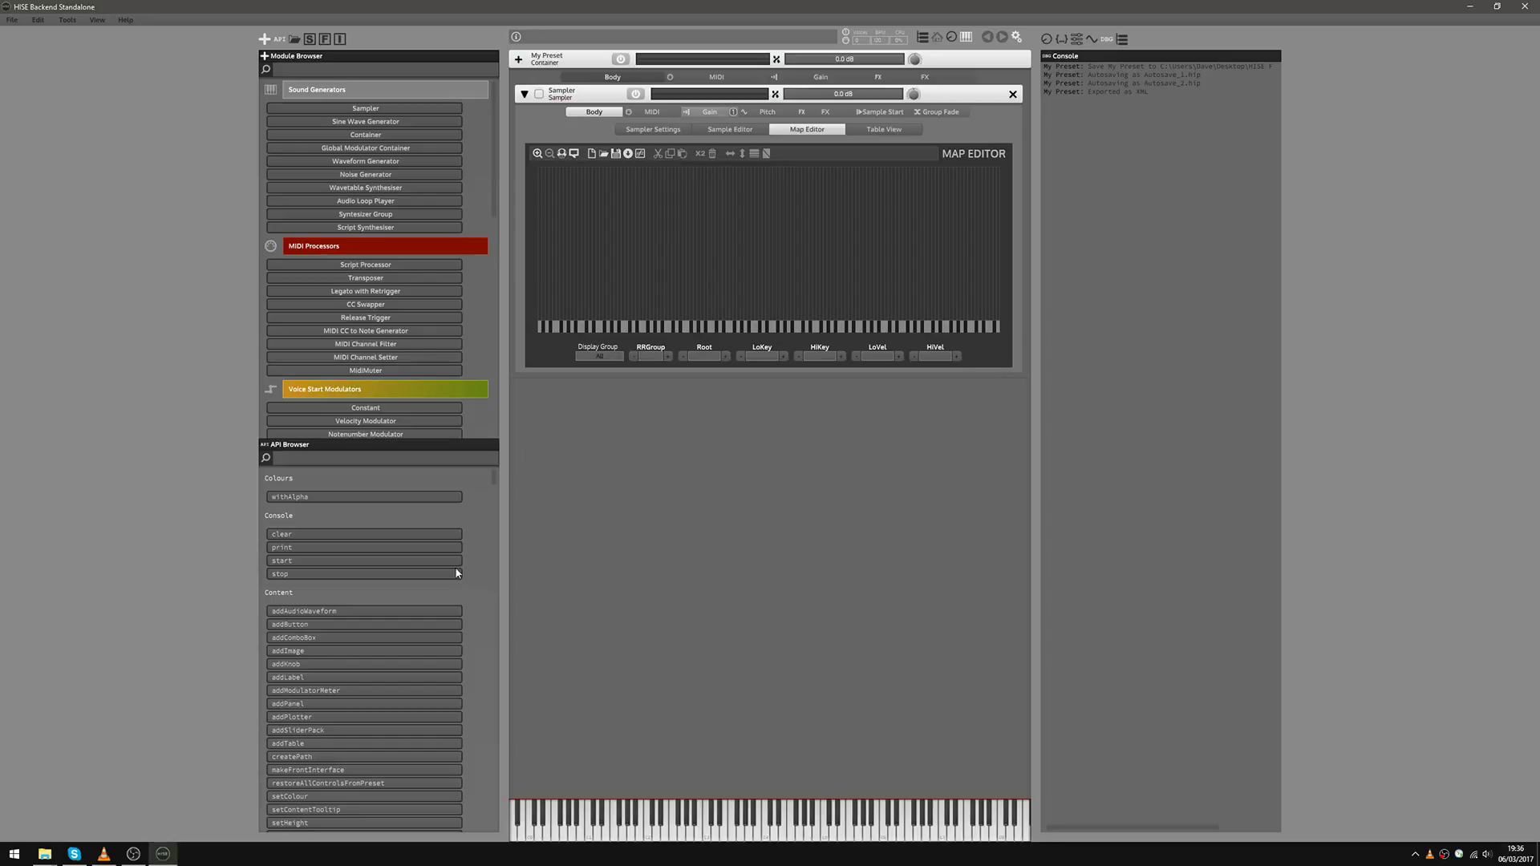
# Open My Preset.xml in Sublime Text, scroll through its SynthChain XML, then close it
pyautogui.click(163, 854)
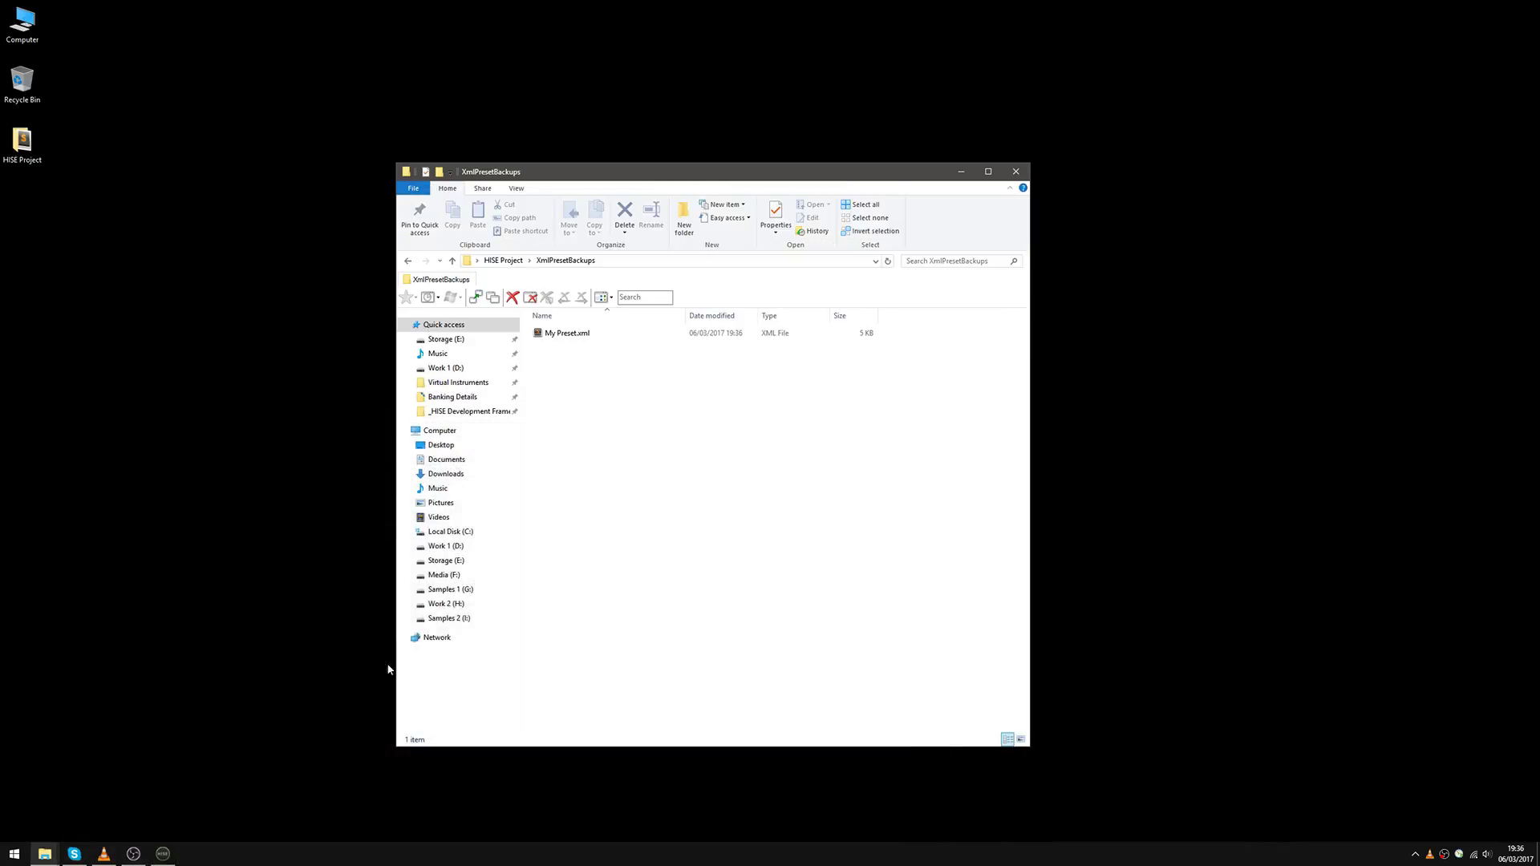
pyautogui.doubleClick(572, 336)
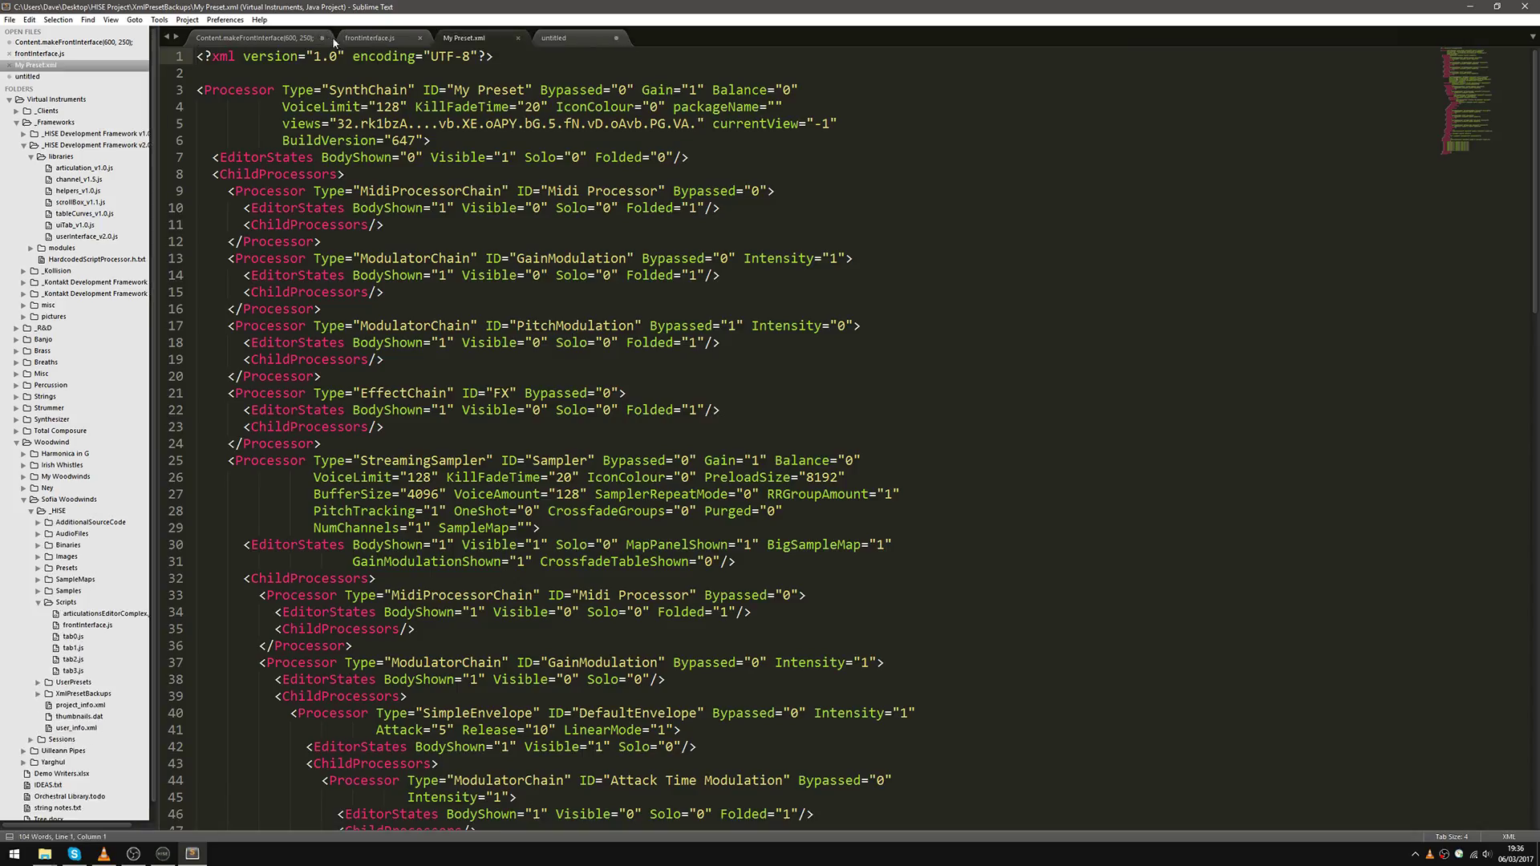
pyautogui.click(1460, 132)
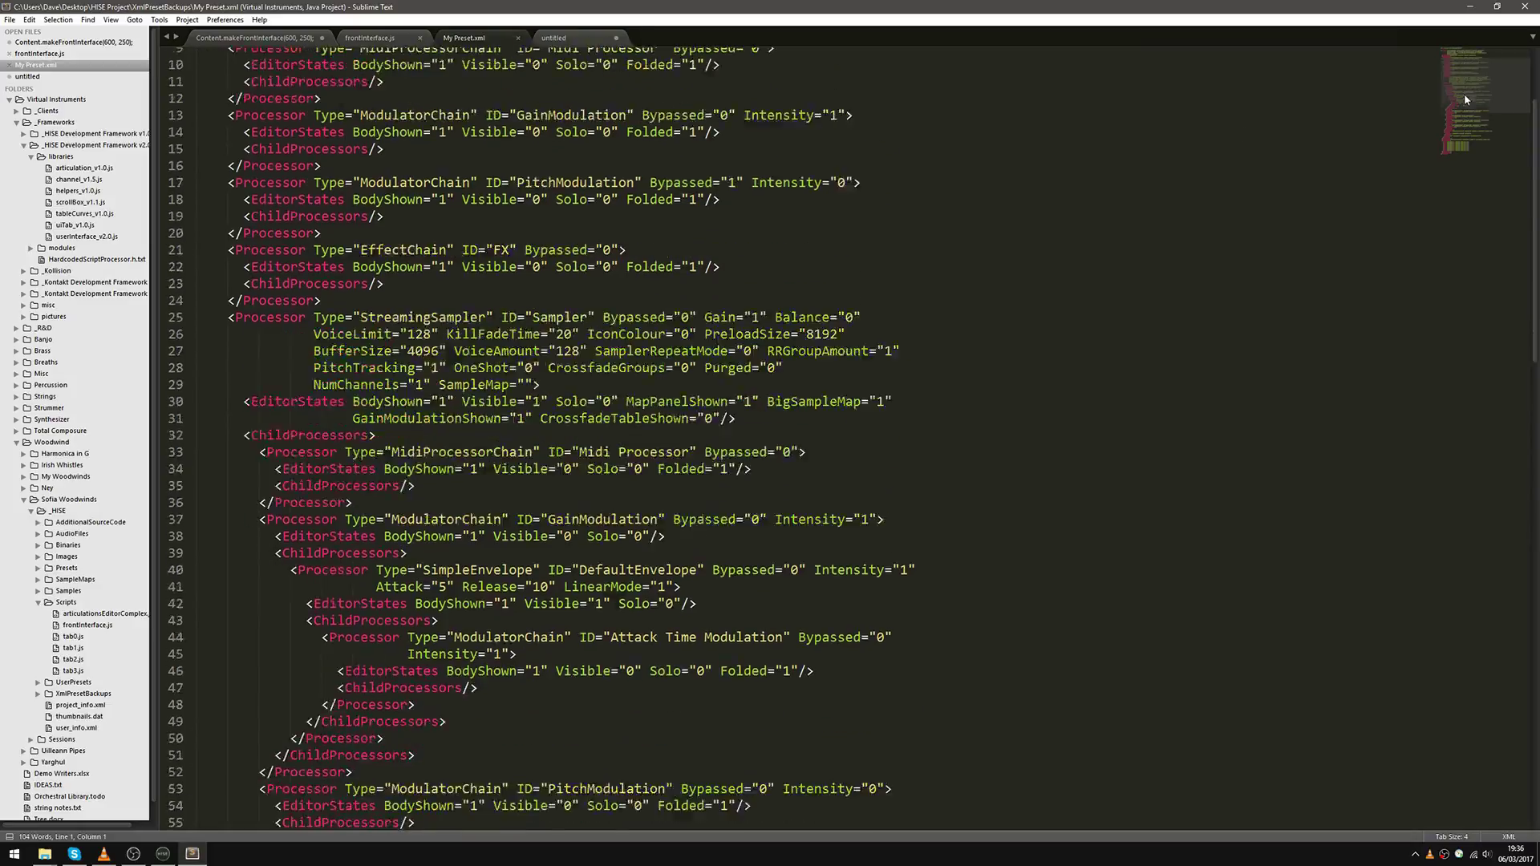
pyautogui.moveTo(1460, 130); pyautogui.dragTo(1468, 31)
pyautogui.click(1128, 275)
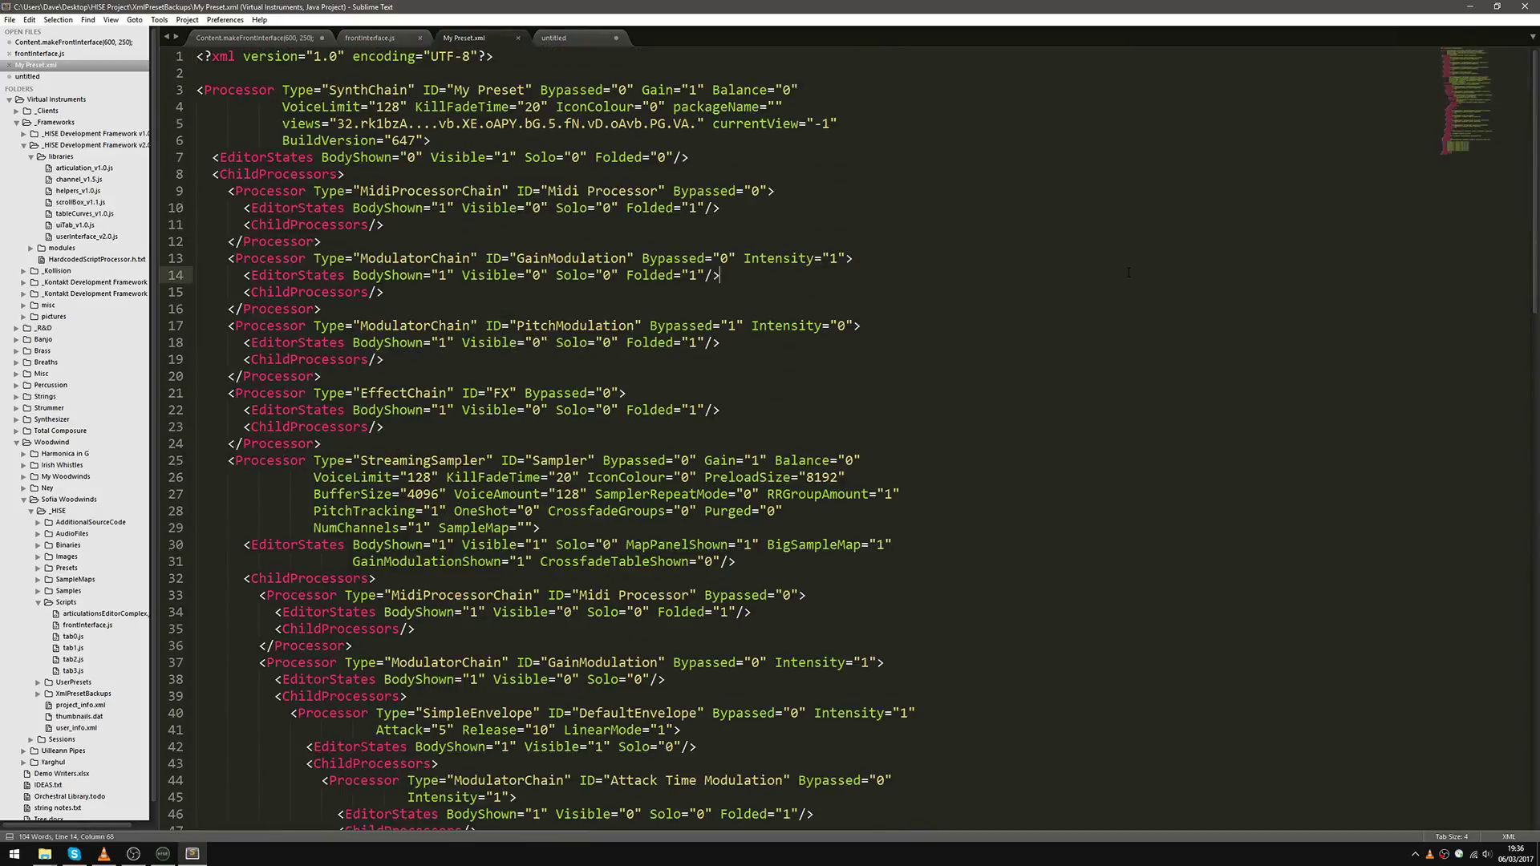
pyautogui.click(1525, 6)
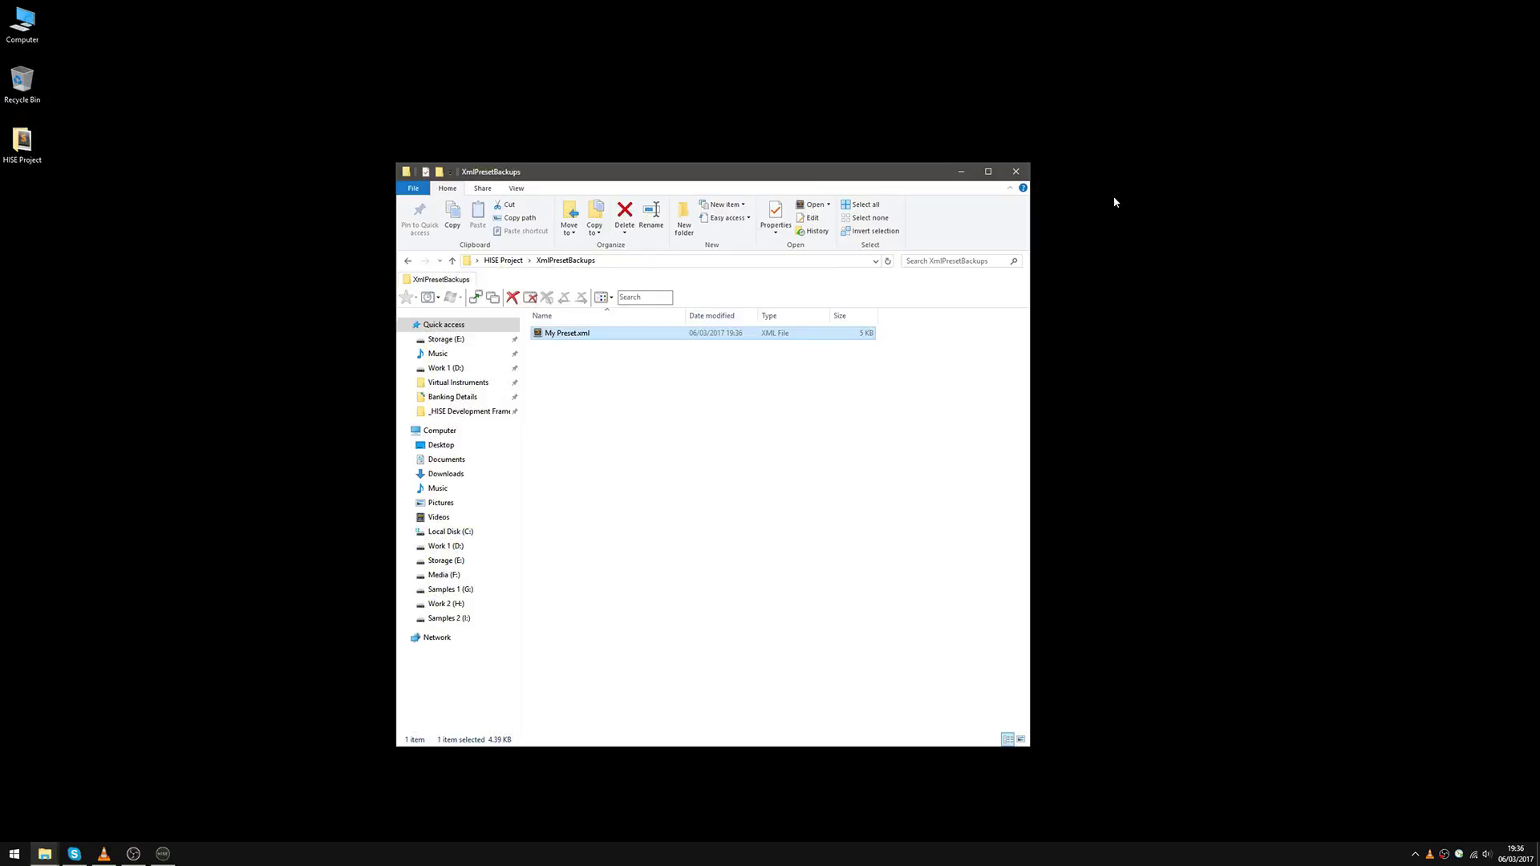
# Load My Preset.xml from XmlPresetBackups through File > Open XML Backup
pyautogui.click(163, 854)
pyautogui.click(12, 19)
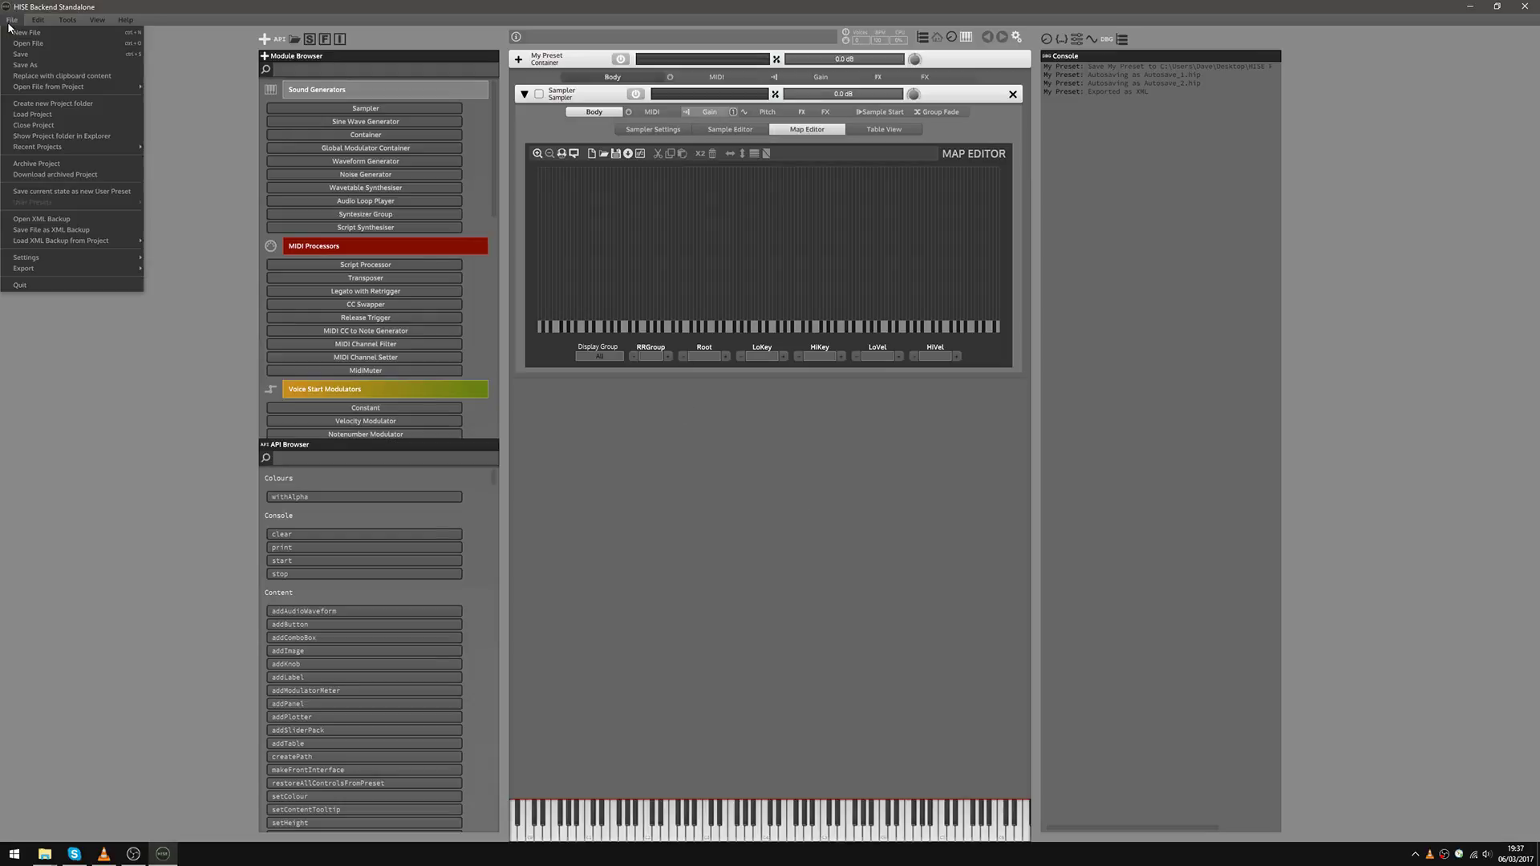
pyautogui.click(64, 219)
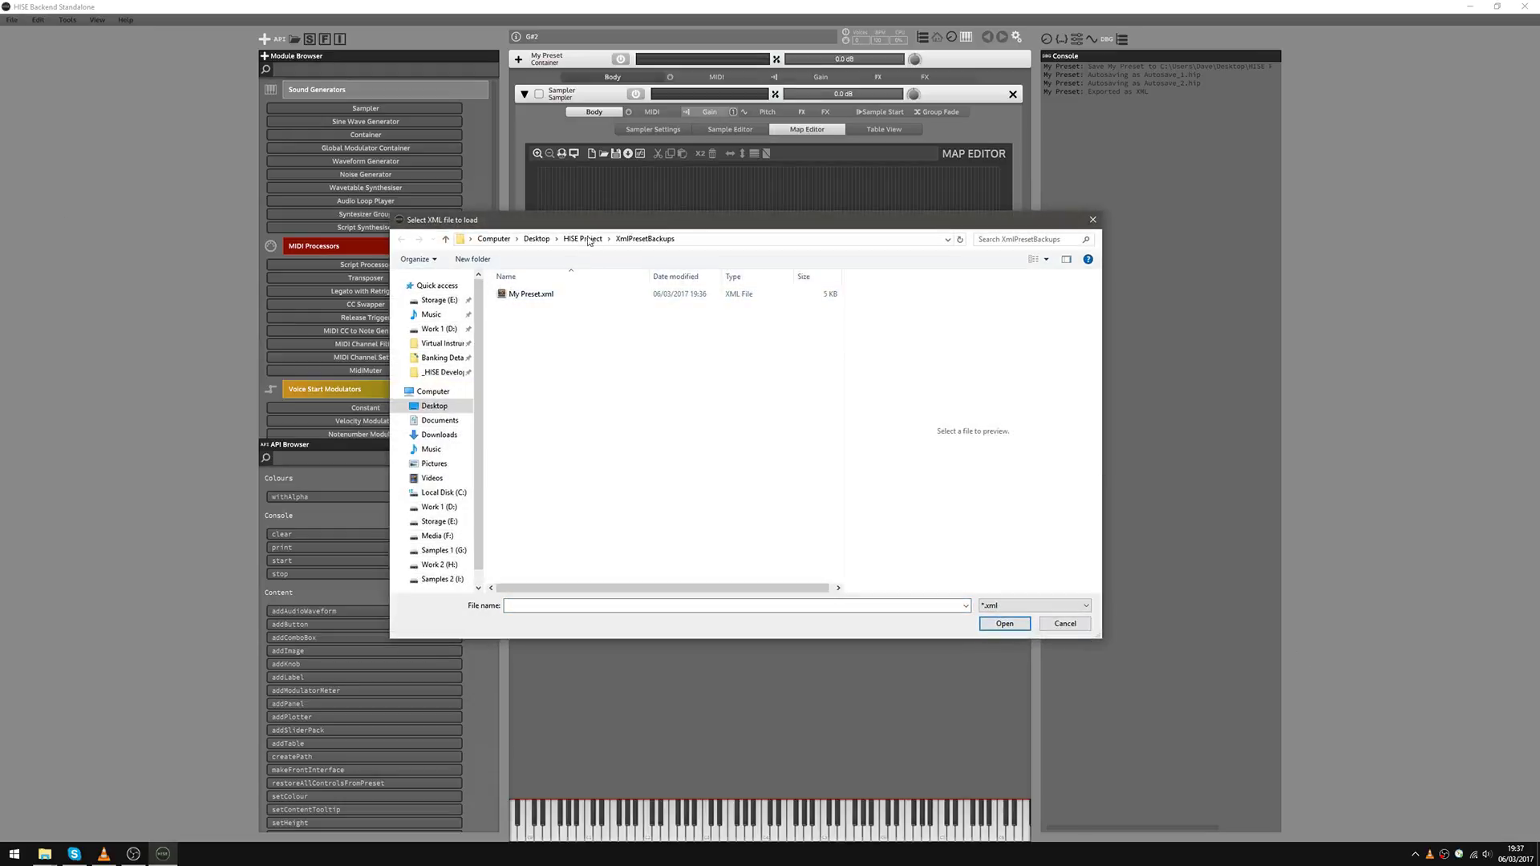
pyautogui.click(549, 295)
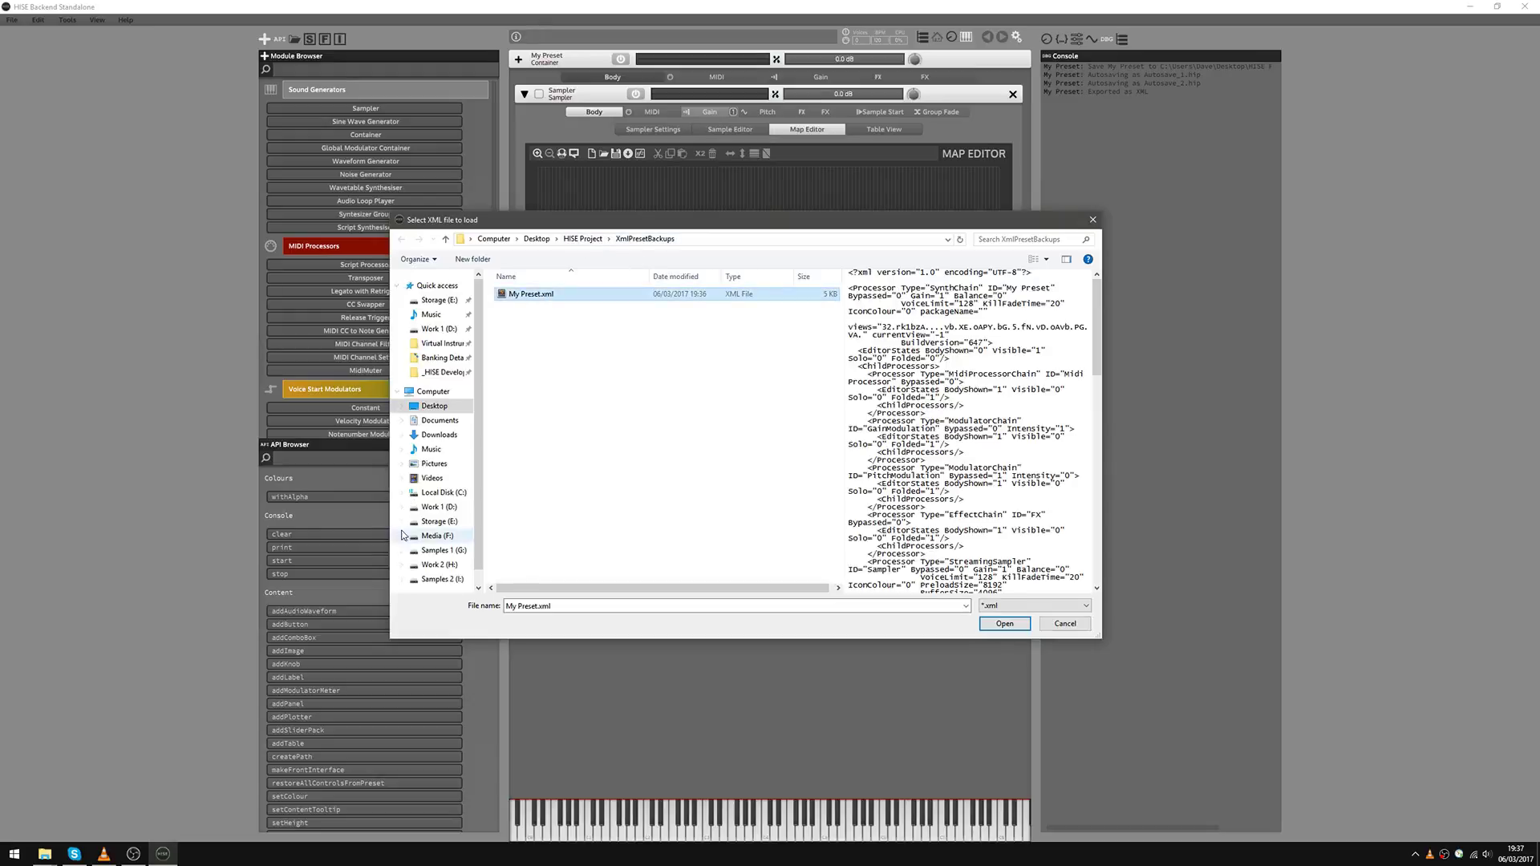
pyautogui.moveTo(1098, 290)
pyautogui.mouseDown()
pyautogui.moveTo(1099, 381)
pyautogui.moveTo(1098, 283)
pyautogui.mouseUp()
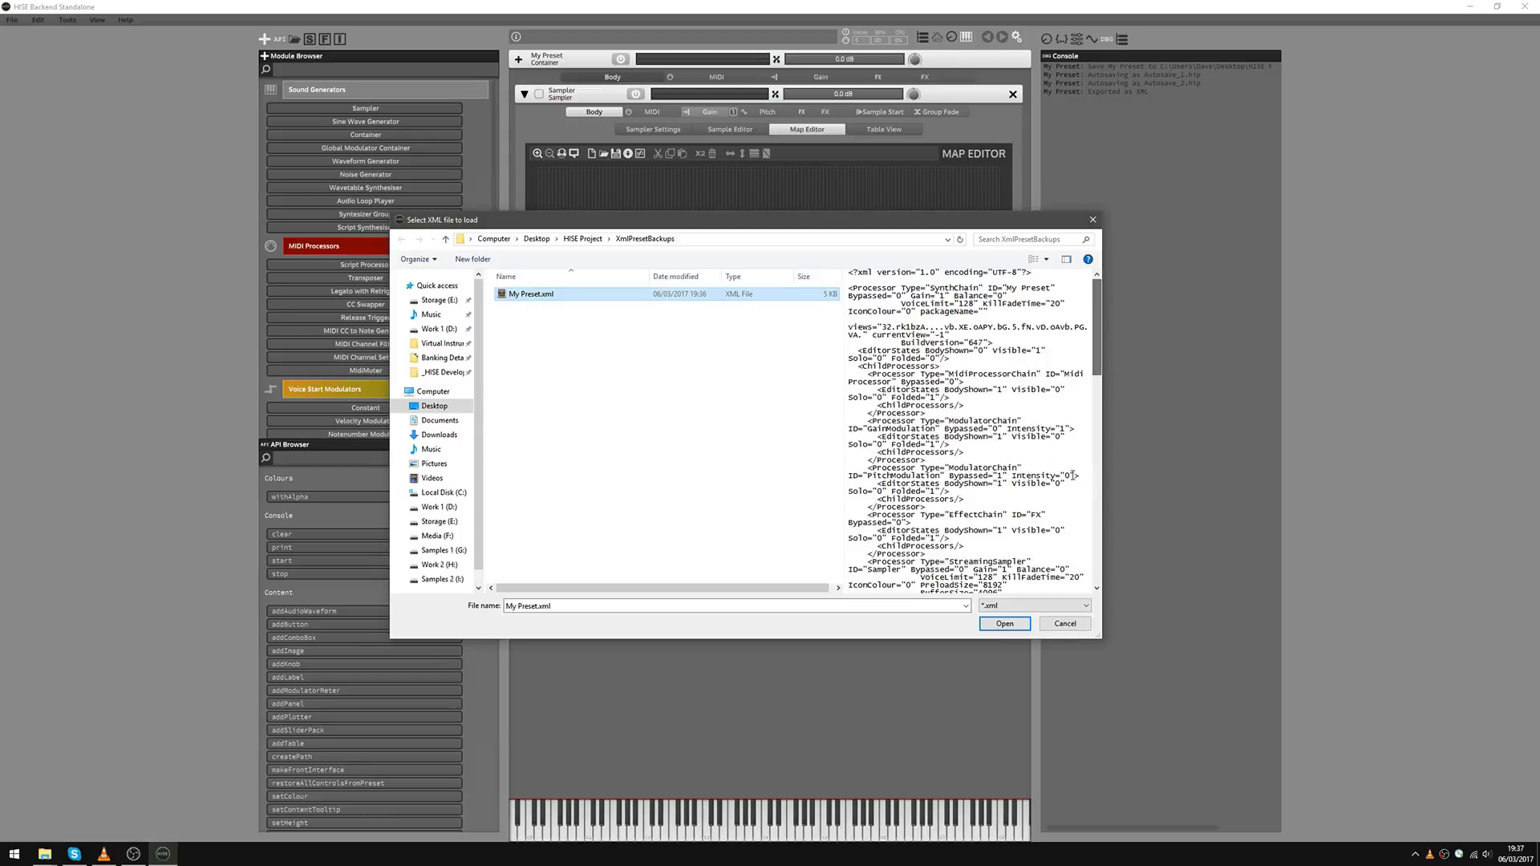
pyautogui.press('Return')
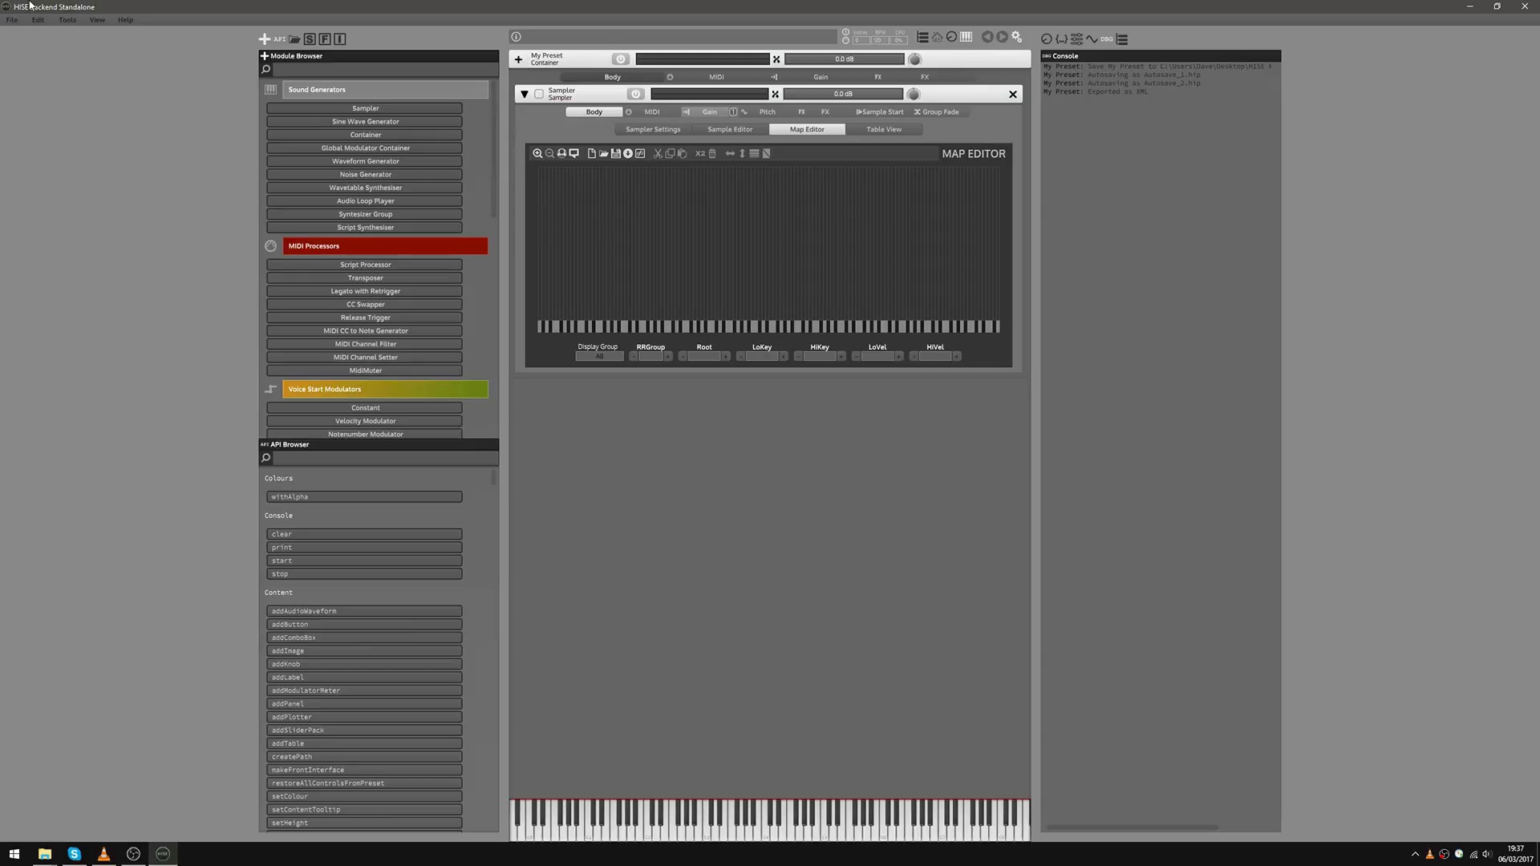
# Cancel the File > Save name prompt, then start a new preset holding only the Master Chain
pyautogui.click(12, 19)
pyautogui.click(17, 65)
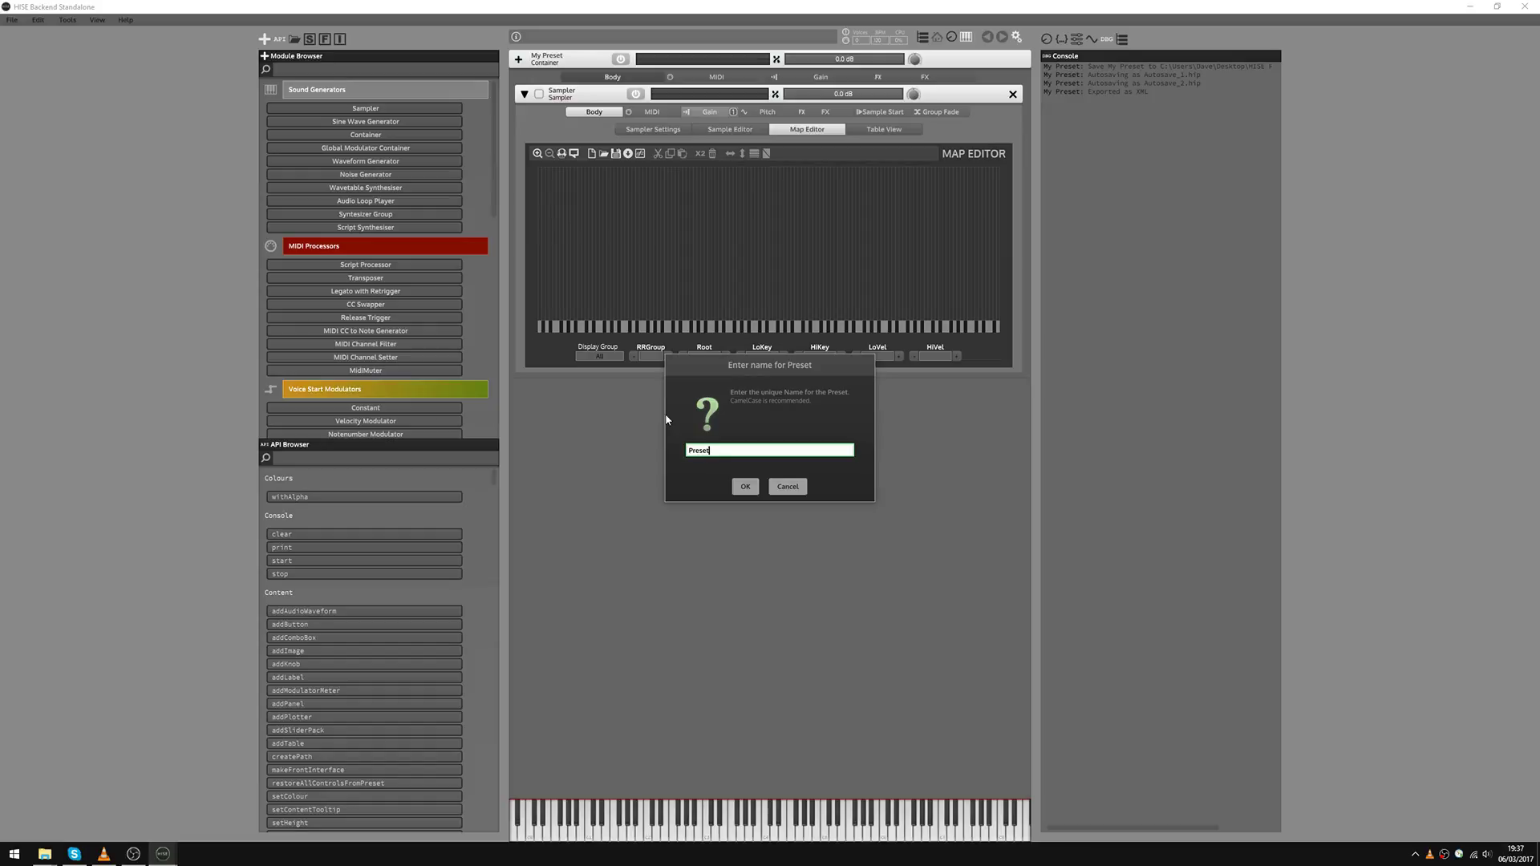
pyautogui.click(787, 488)
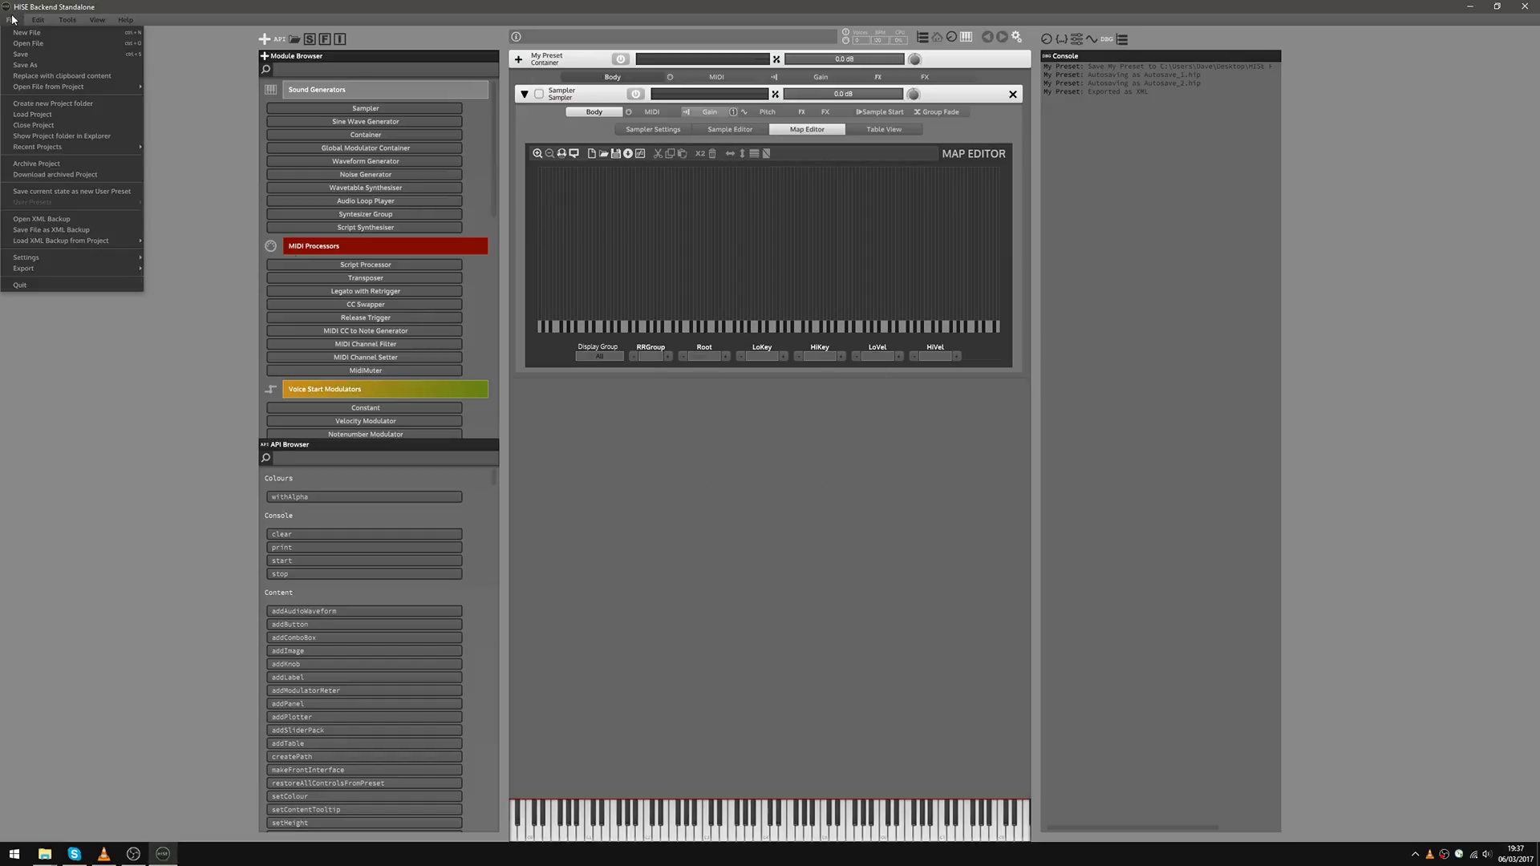
pyautogui.click(14, 34)
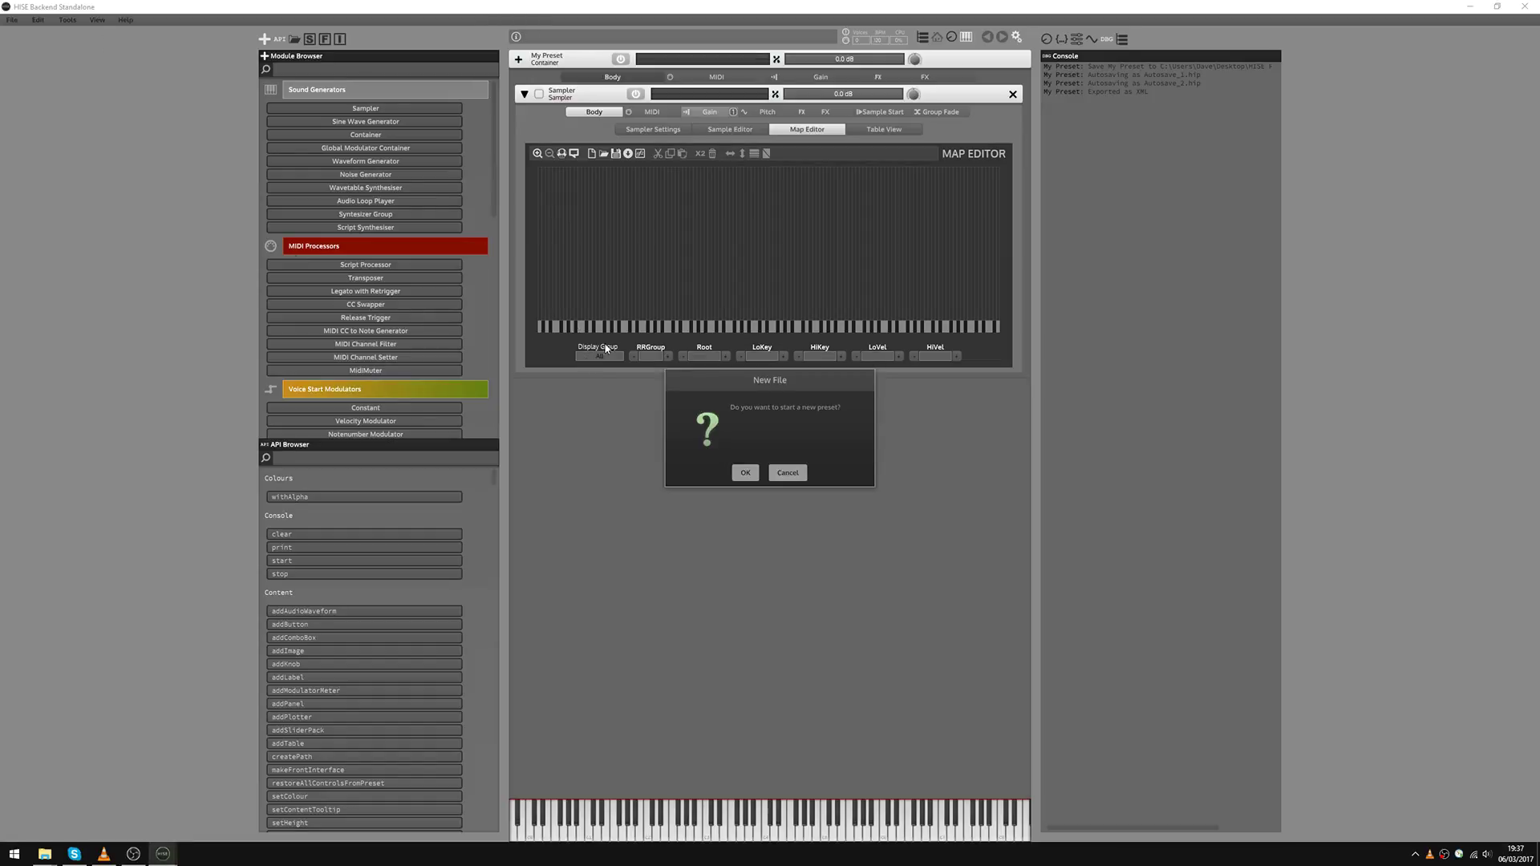
pyautogui.click(743, 473)
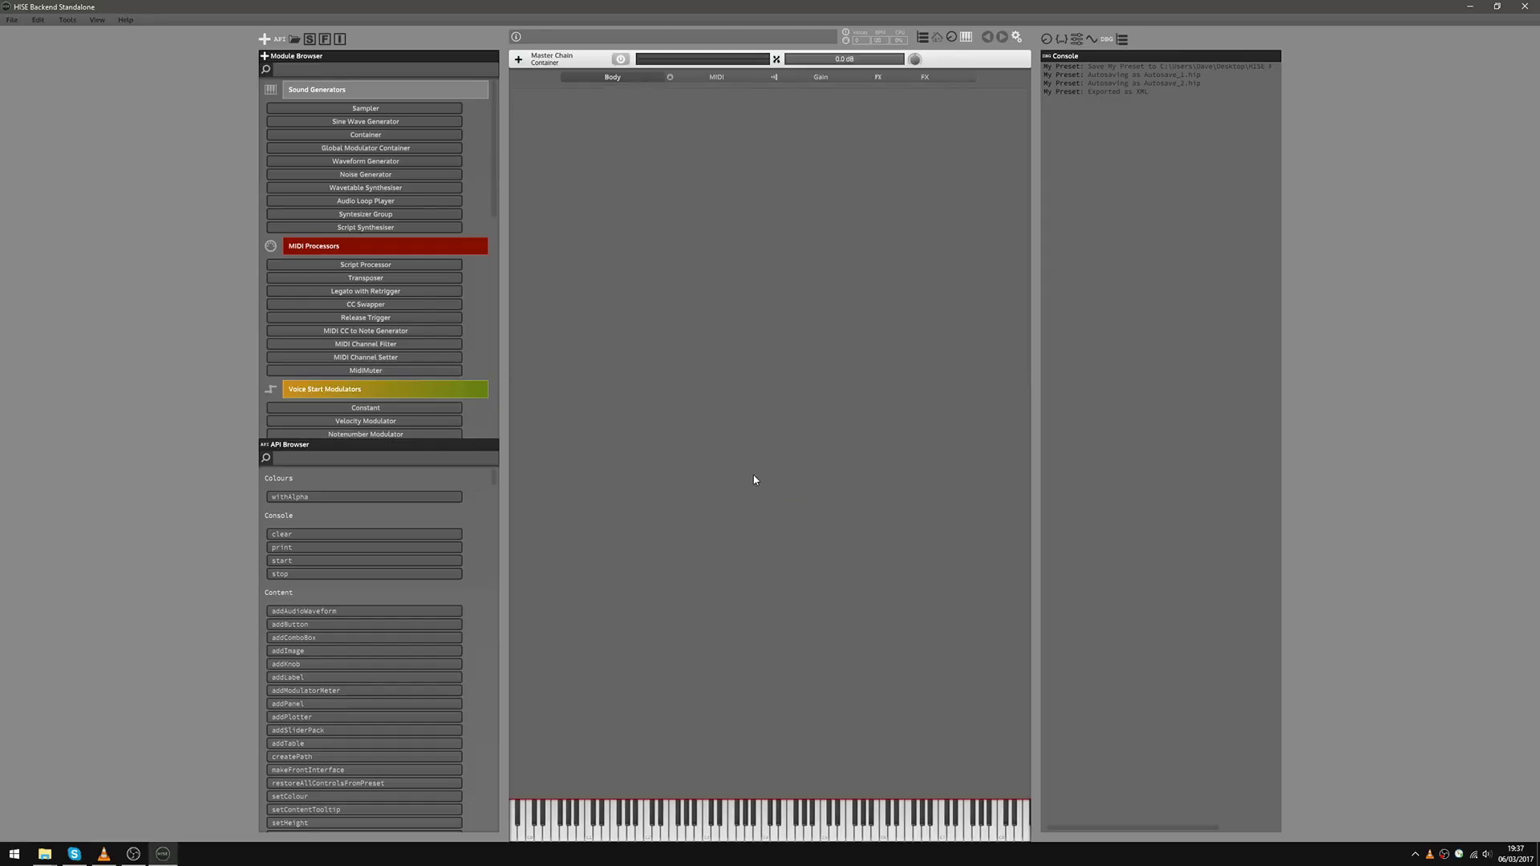
# Browse Presets (My Preset.hip, Autosave_1.hip, Autosave_2.hip) and XmlPresetBackups, then close Explorer
pyautogui.moveTo(56, 857)
pyautogui.click(137, 797)
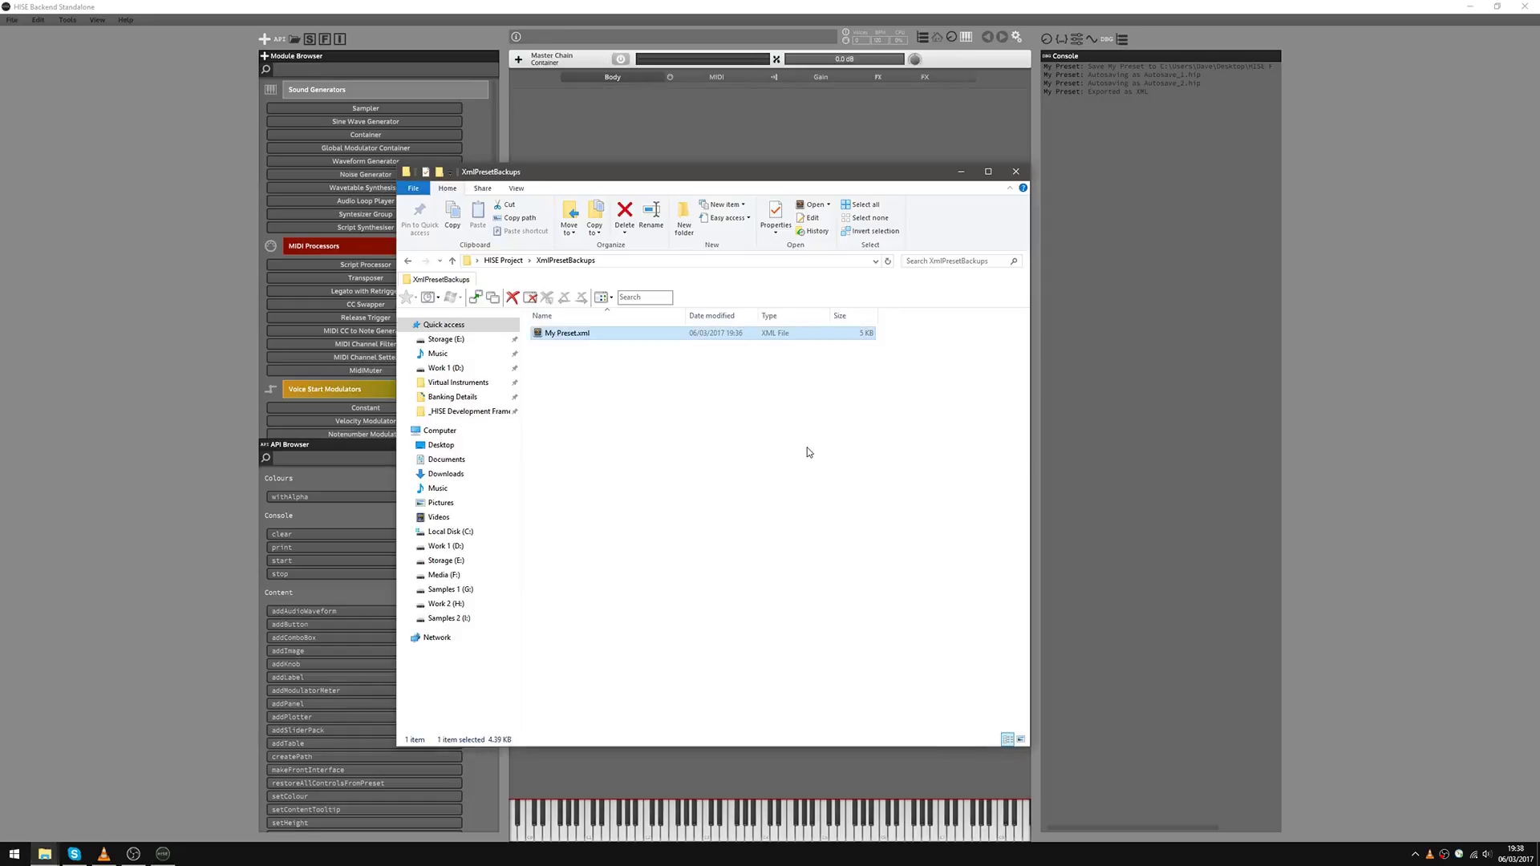
pyautogui.press('BackSpace')
pyautogui.doubleClick(554, 386)
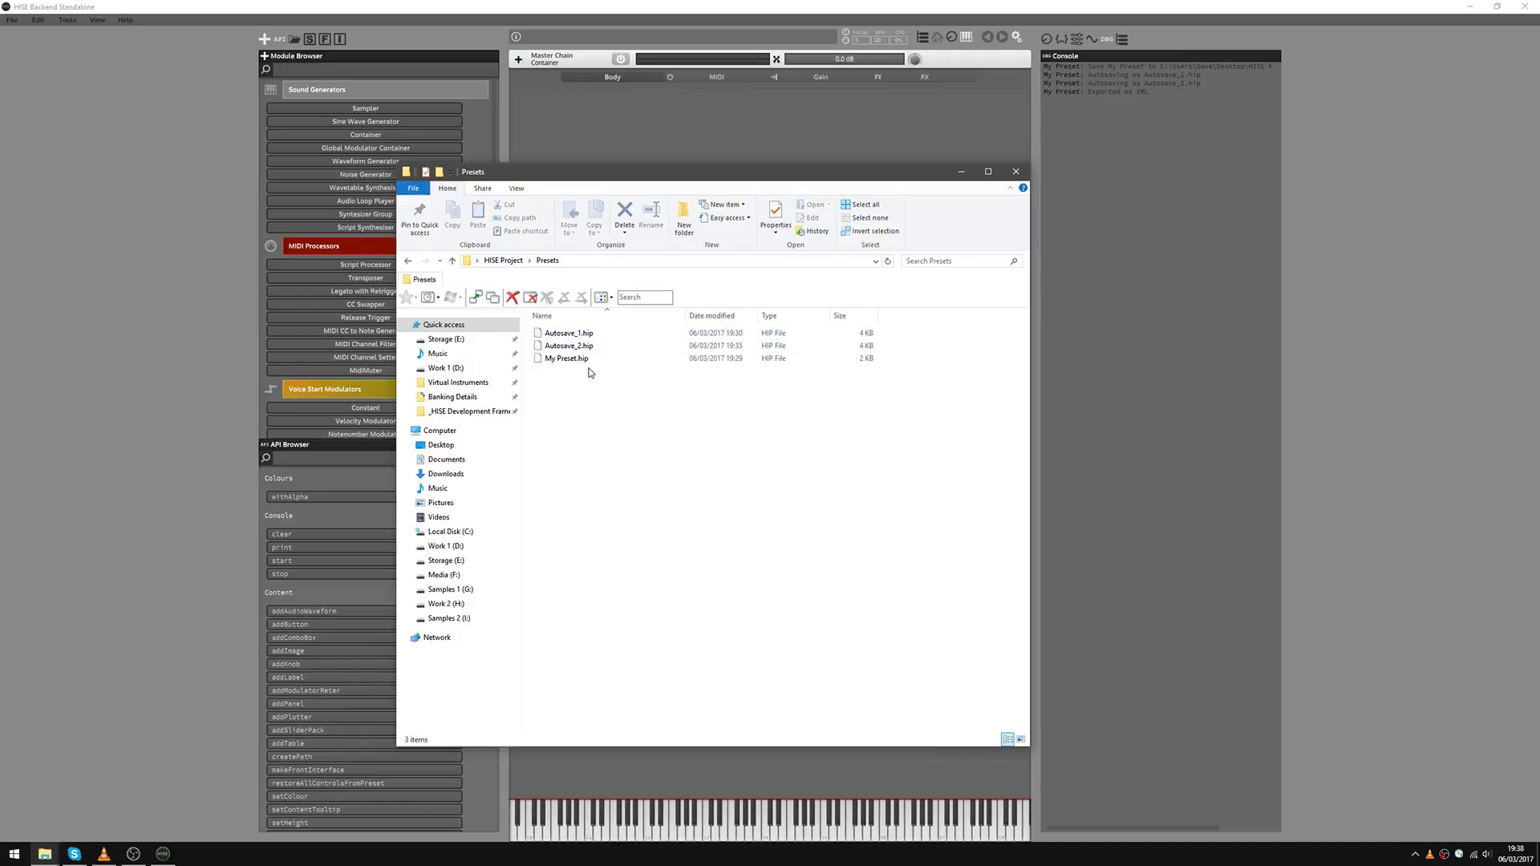
pyautogui.press('BackSpace')
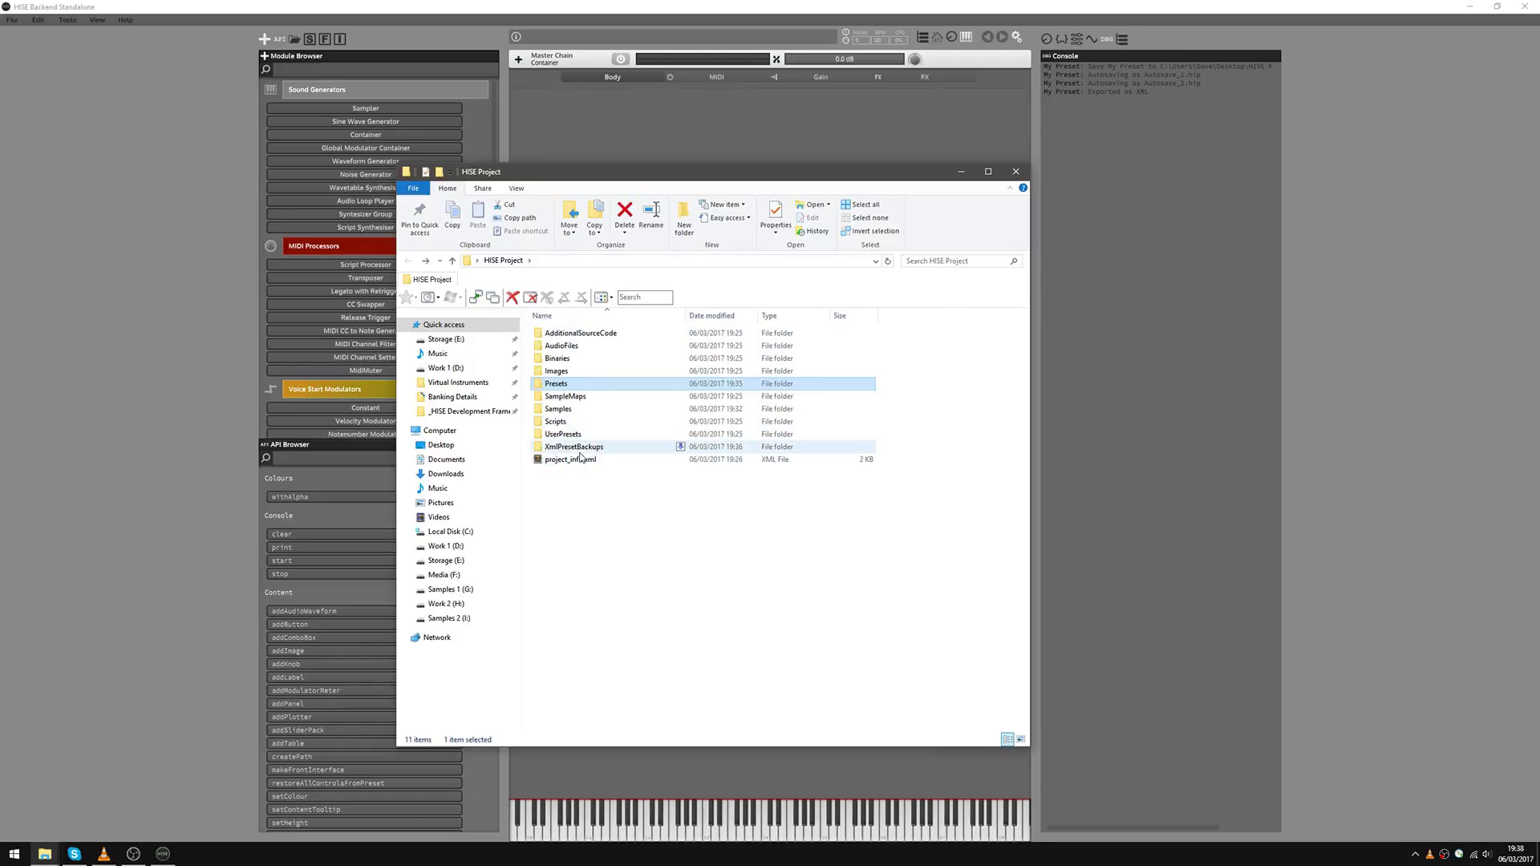
pyautogui.doubleClick(581, 448)
pyautogui.press('BackSpace')
pyautogui.hotkey('alt', 'F4')
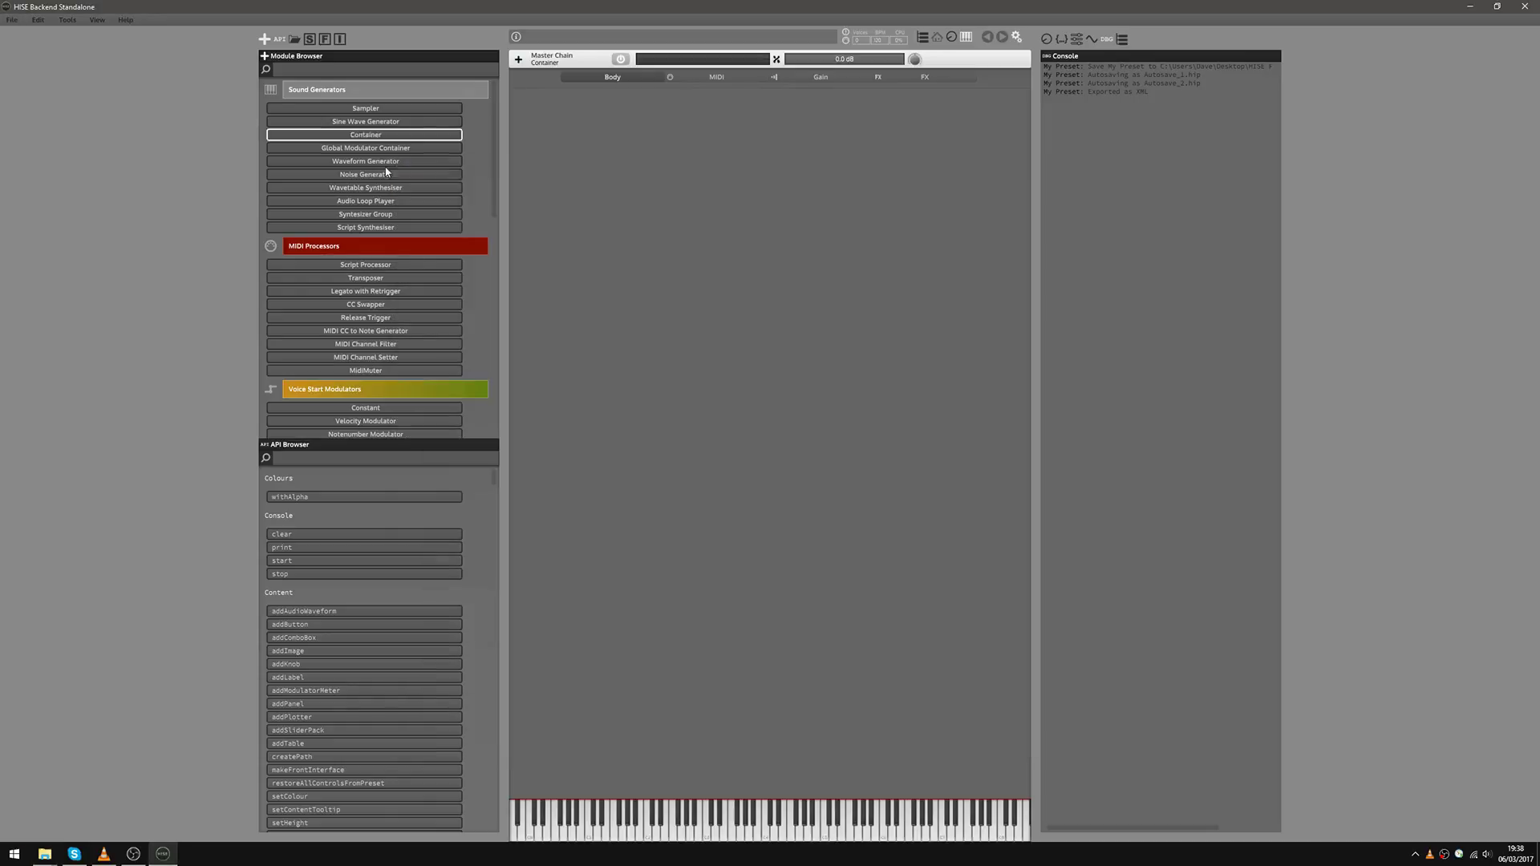
pyautogui.click(12, 19)
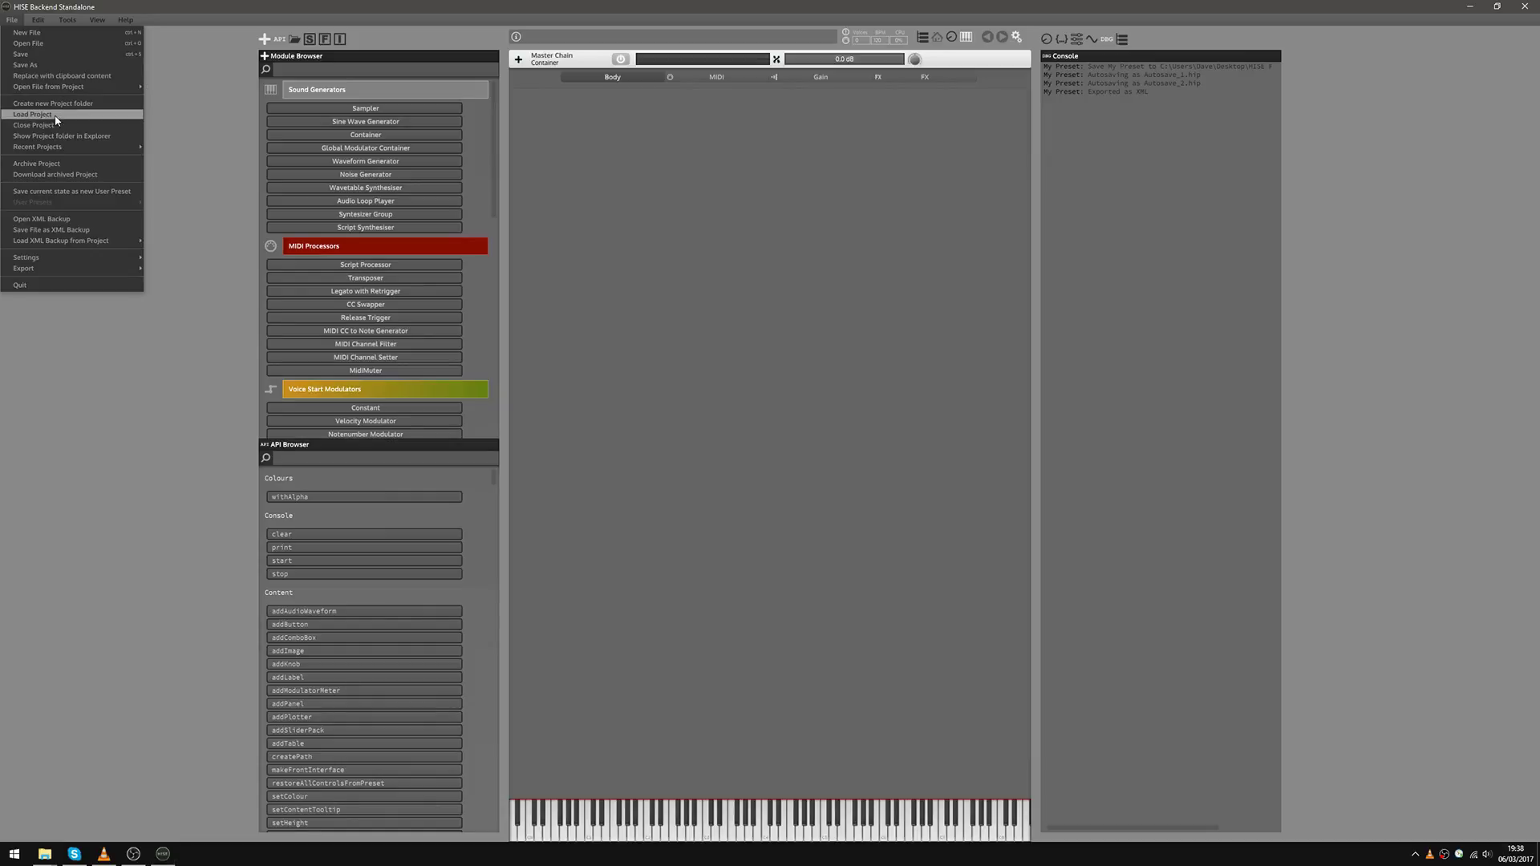
pyautogui.moveTo(55, 153)
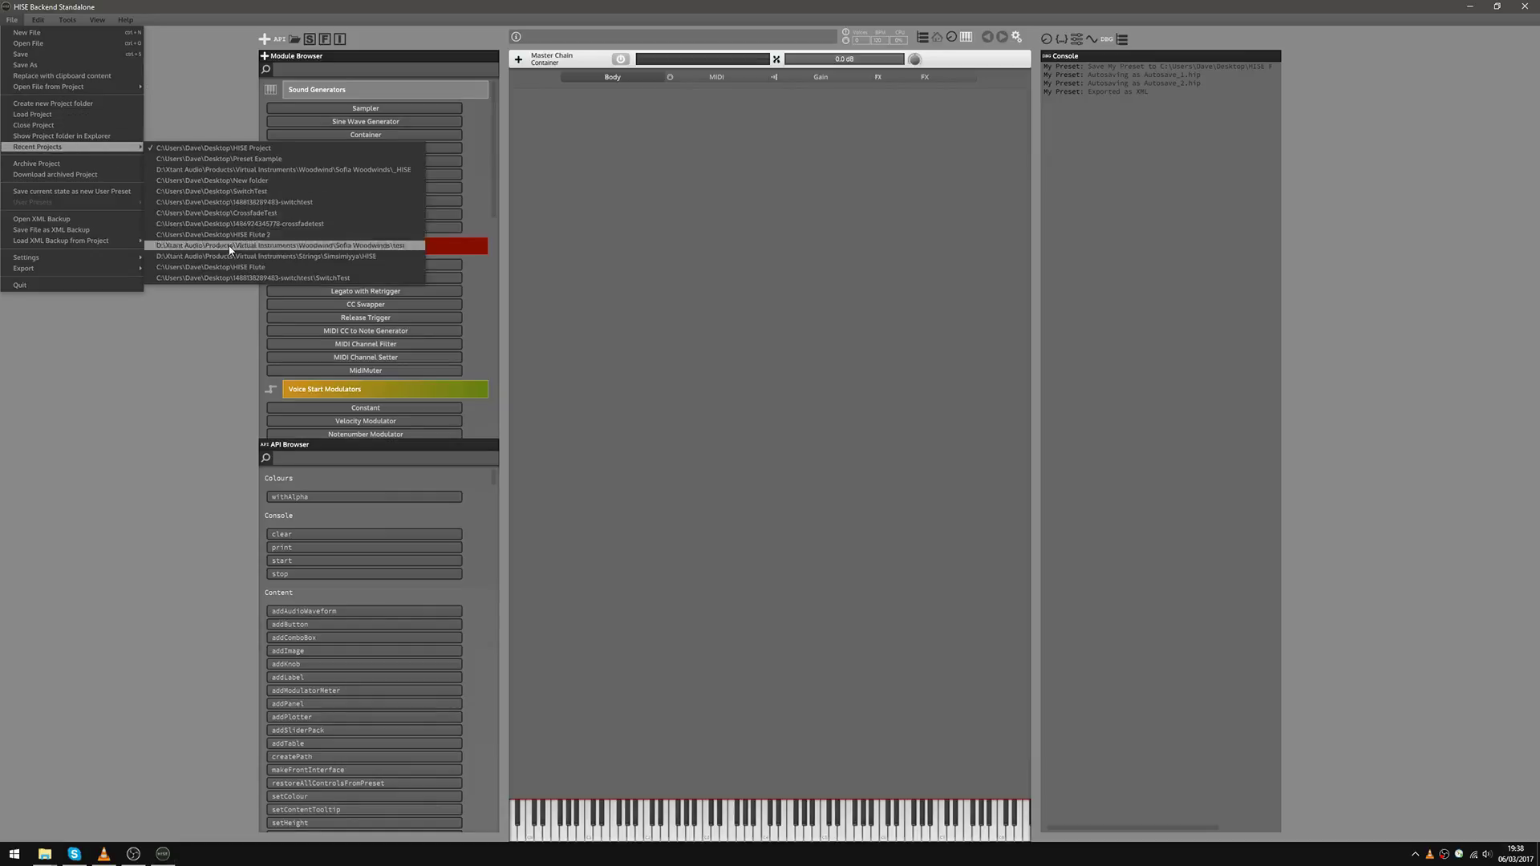
pyautogui.click(677, 200)
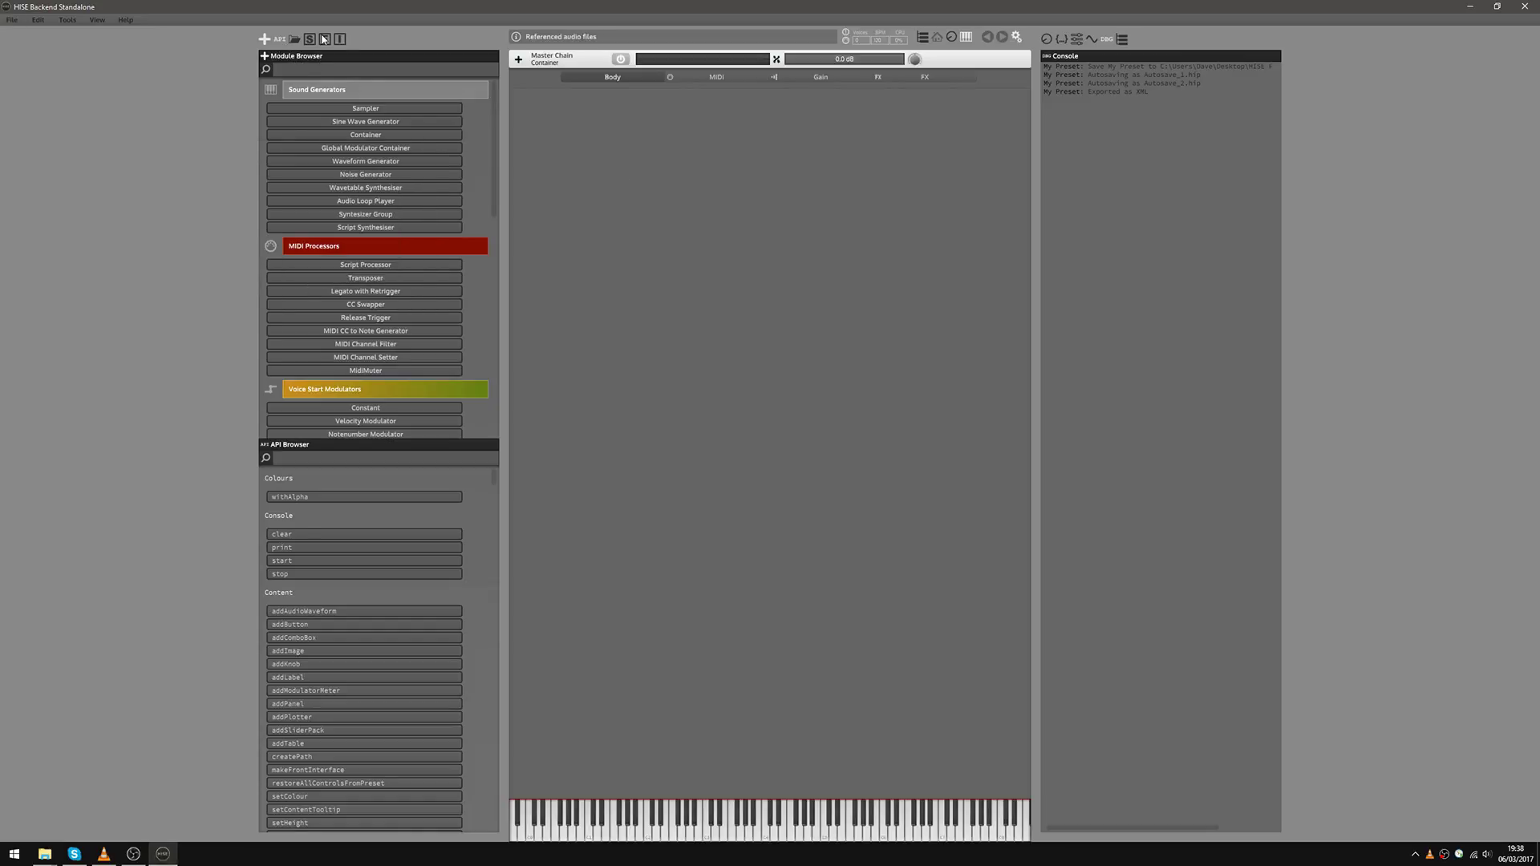
pyautogui.doubleClick(164, 6)
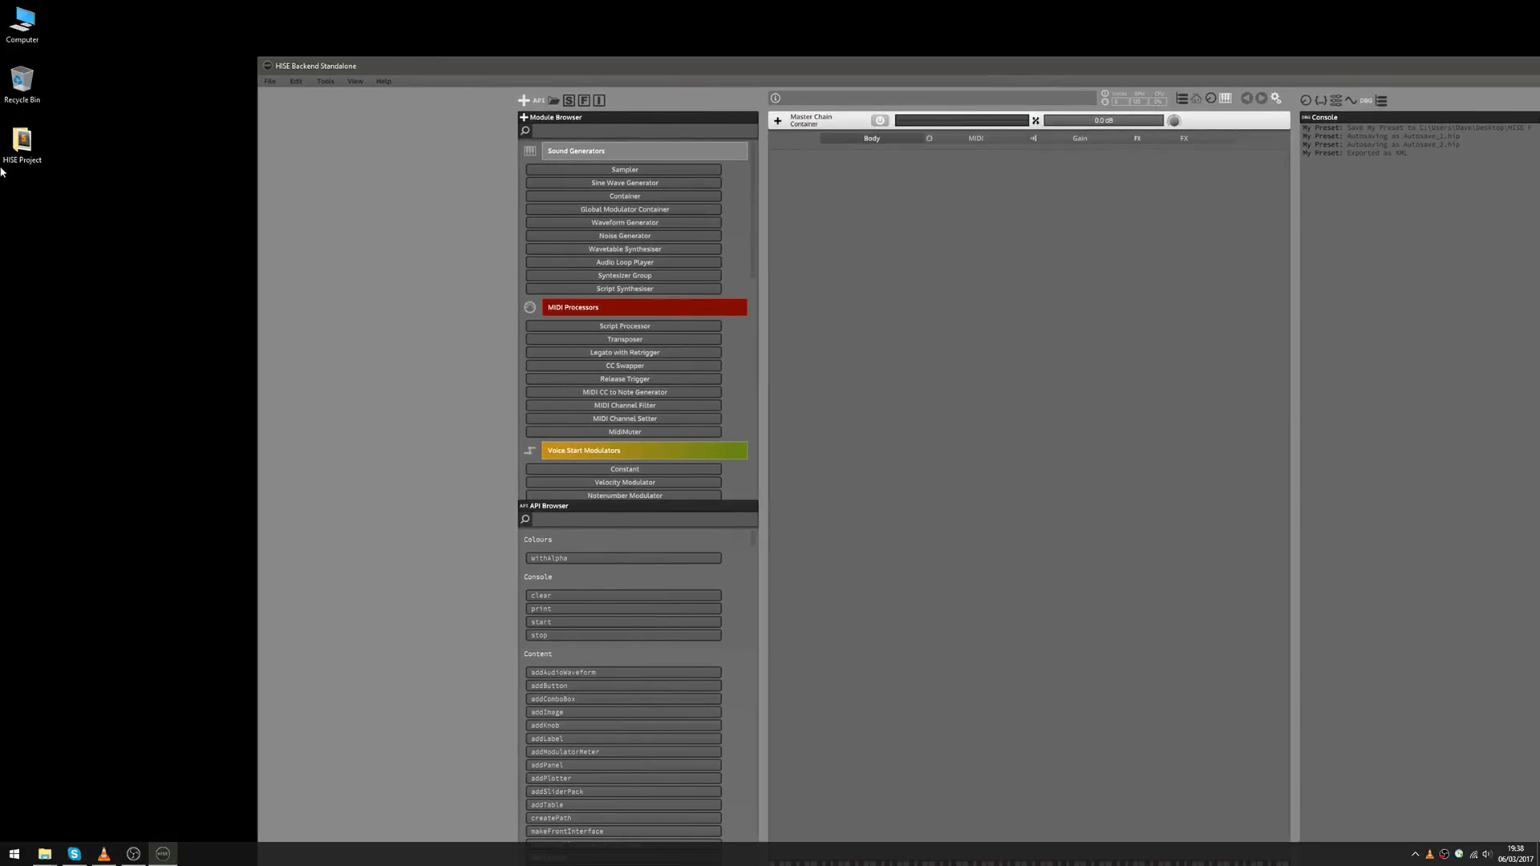
pyautogui.moveTo(499, 60); pyautogui.dragTo(401, 2)
pyautogui.click(4, 20)
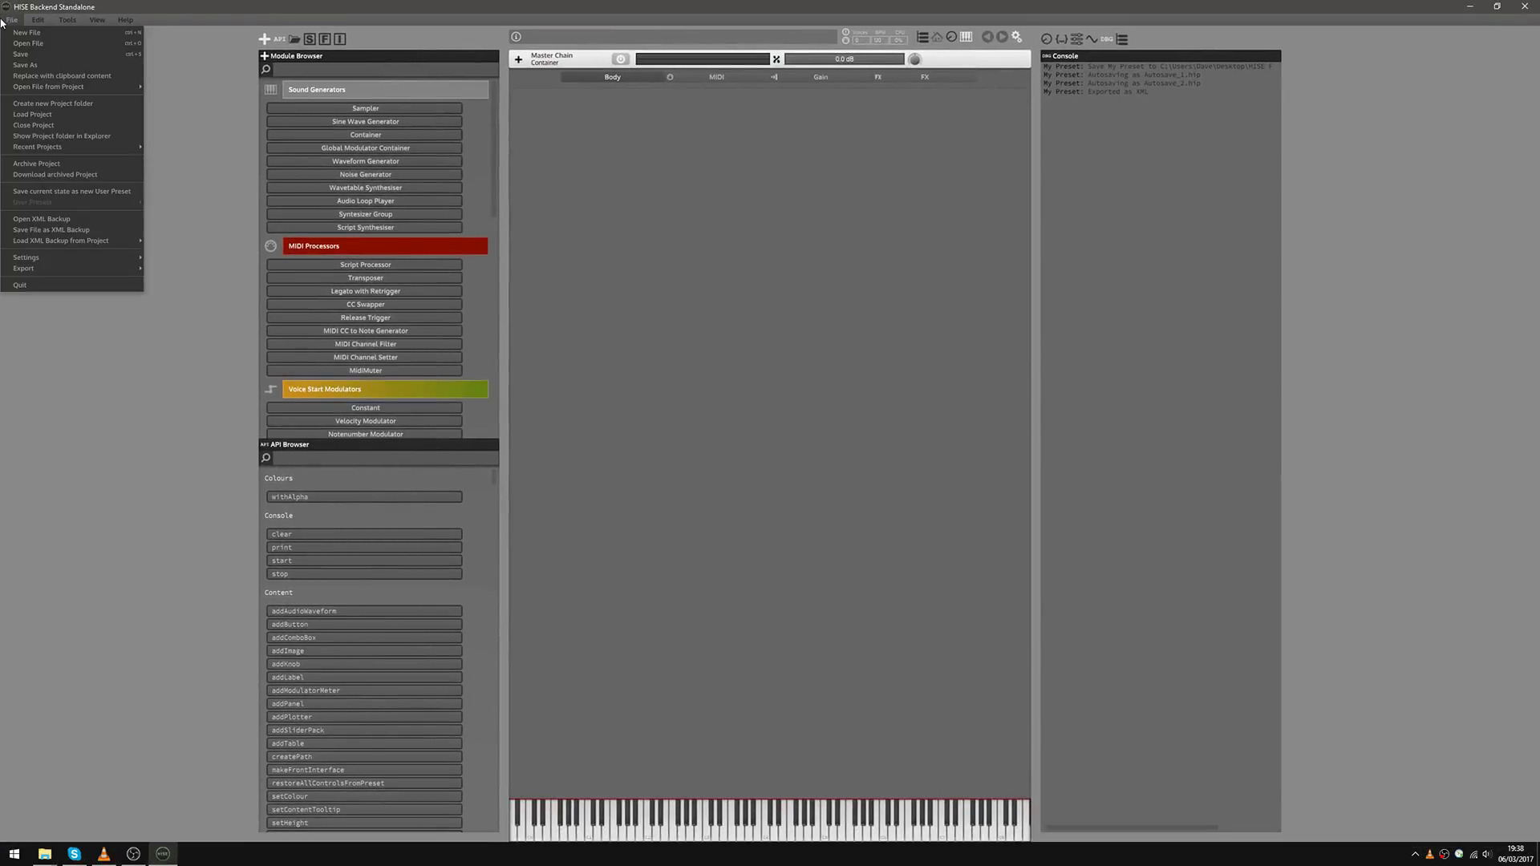
pyautogui.click(55, 135)
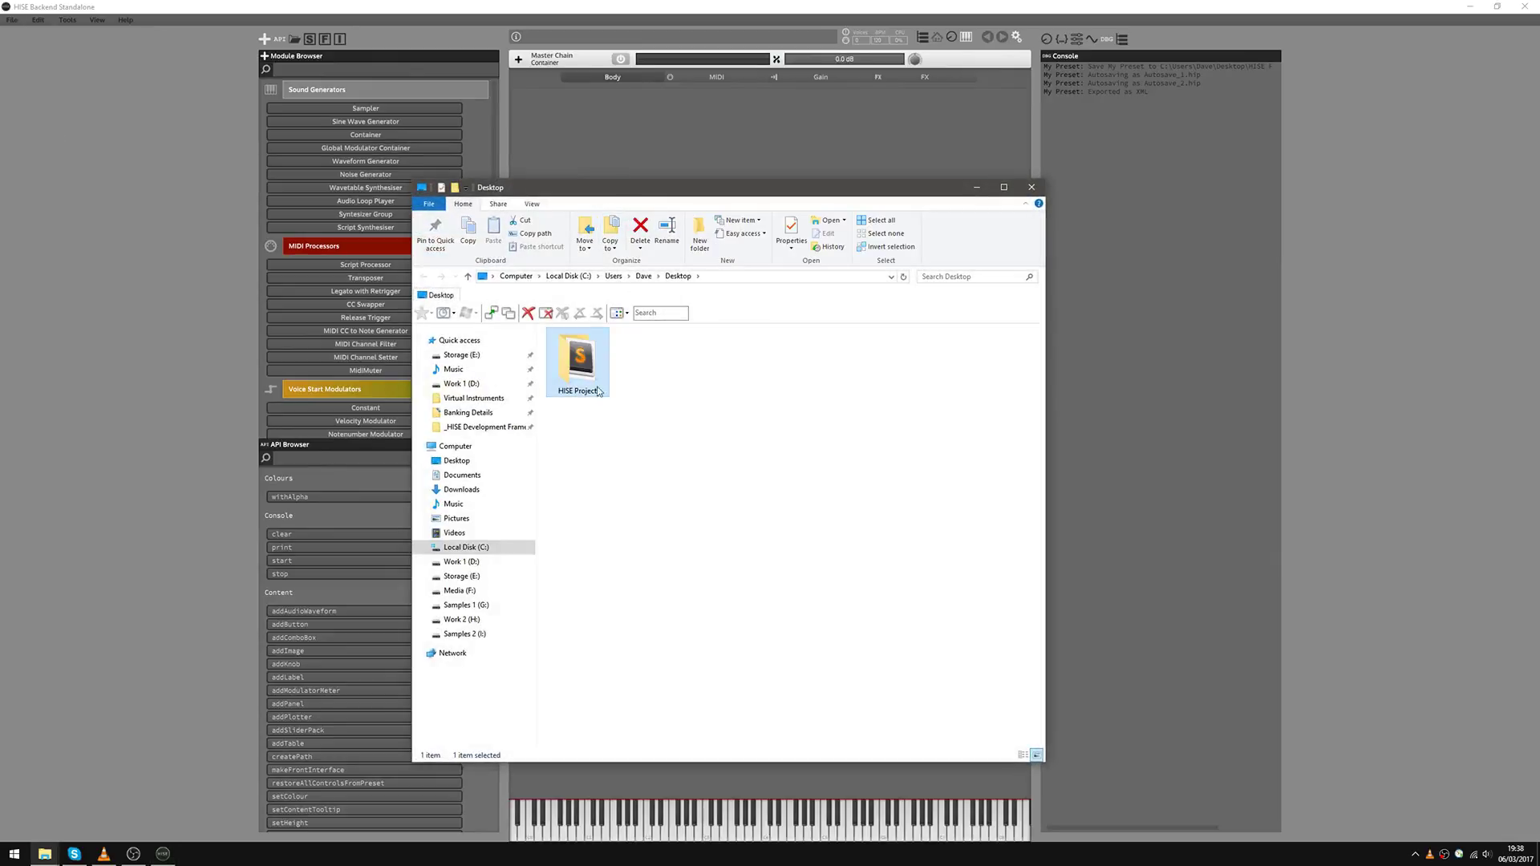
pyautogui.click(1032, 190)
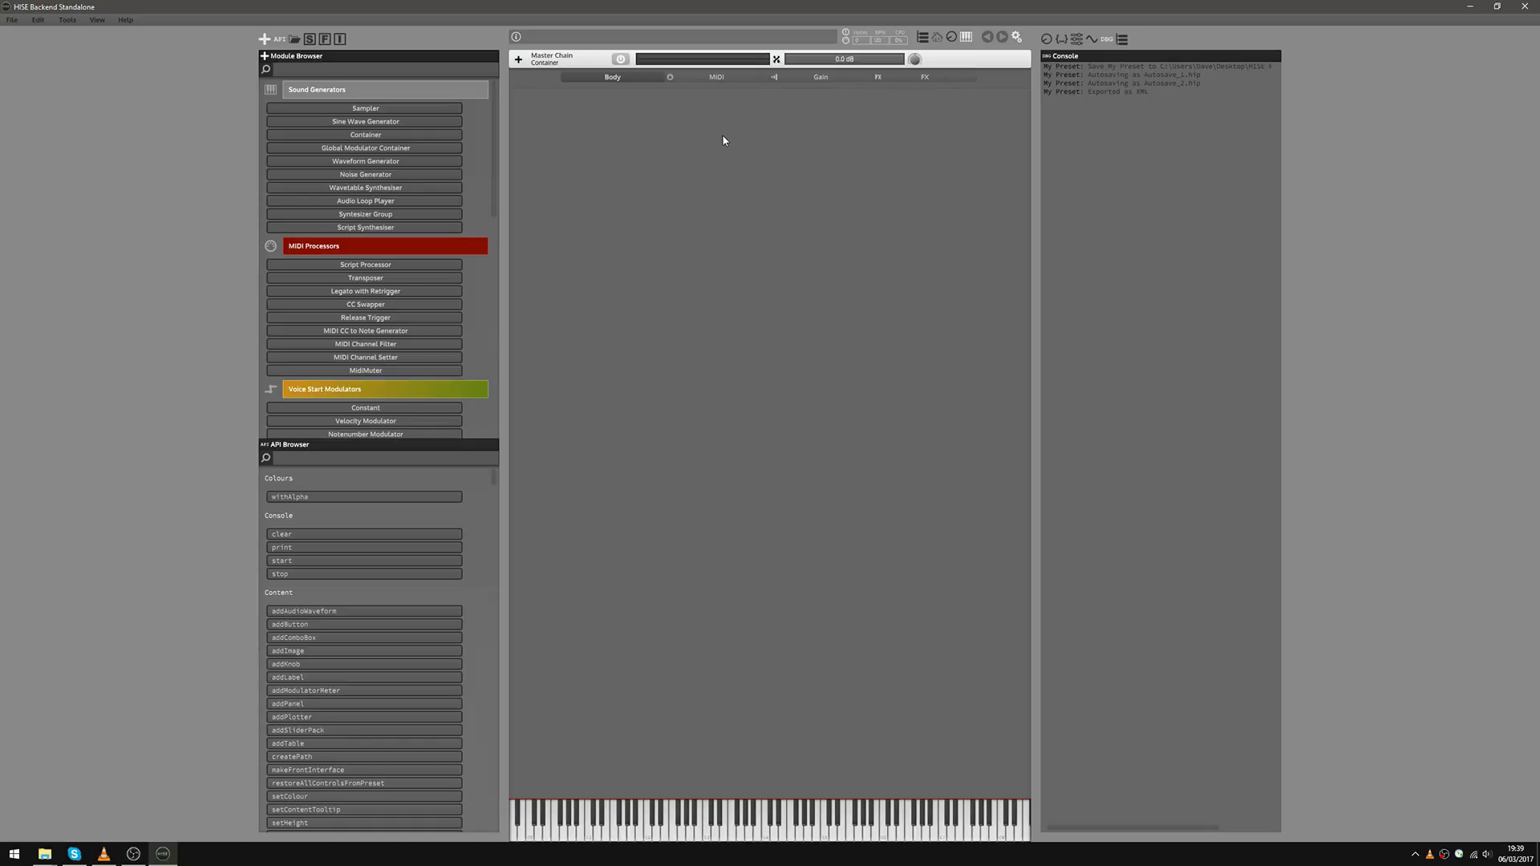
pyautogui.click(67, 20)
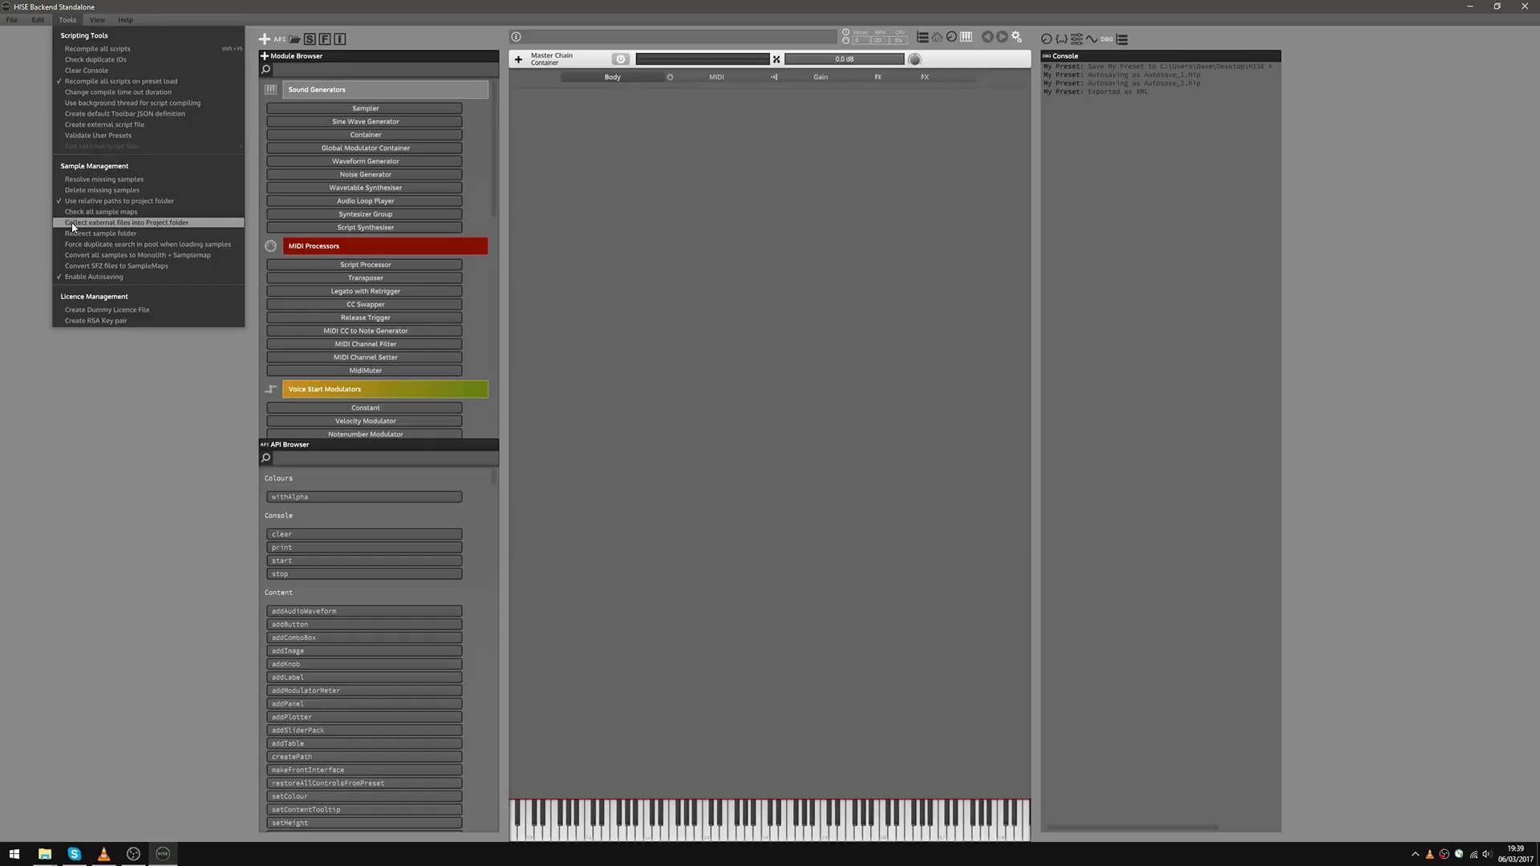
pyautogui.click(157, 225)
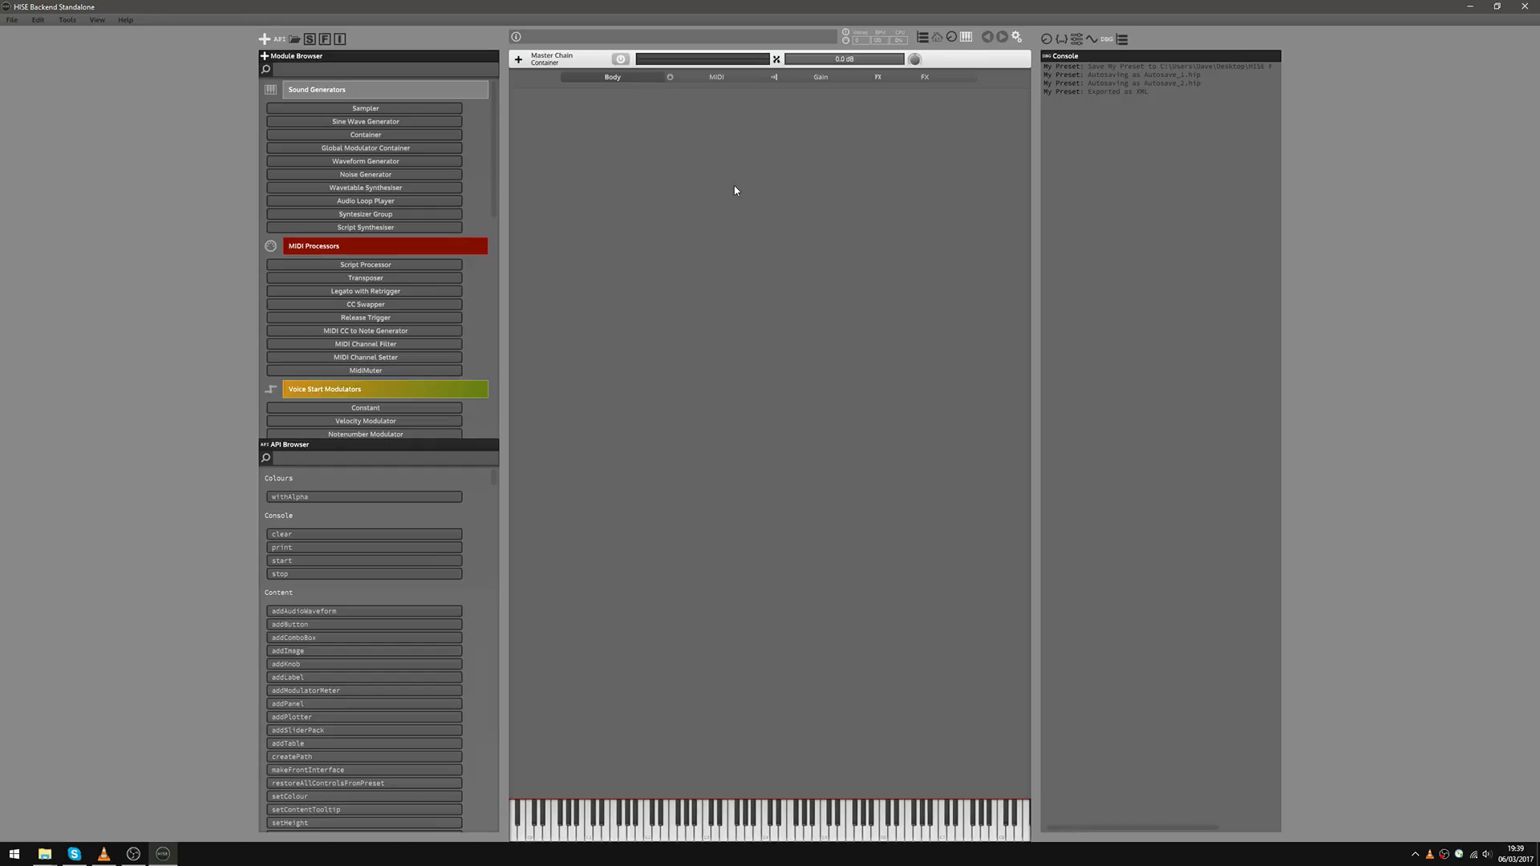